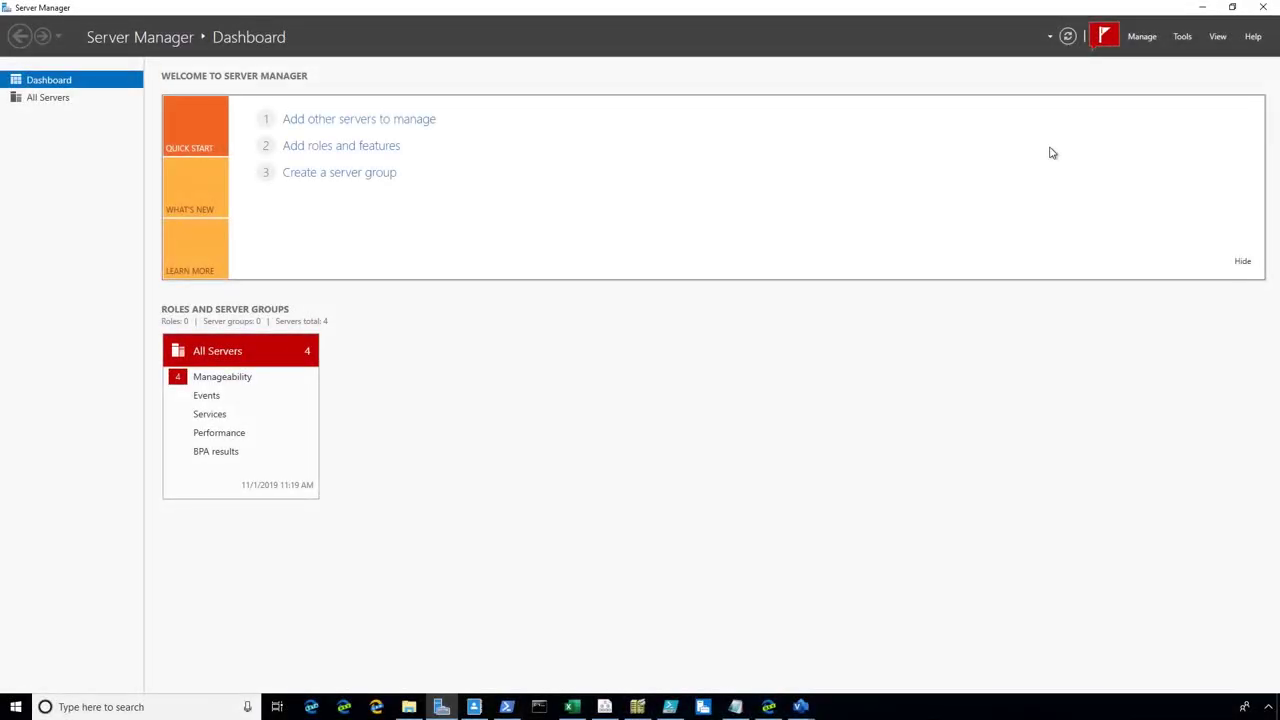
Add the four Server 2019 DCs, dc02-2019 through dc05-2019, as managed servers
click(1140, 36)
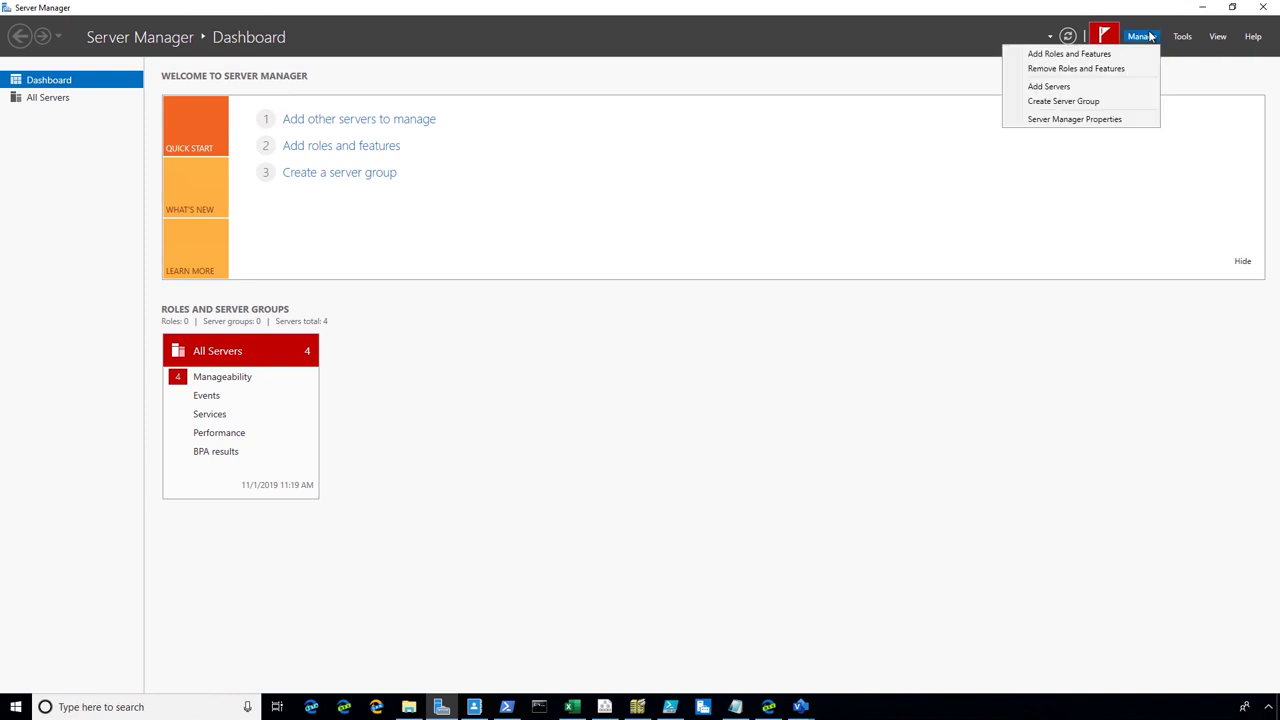
click(1040, 88)
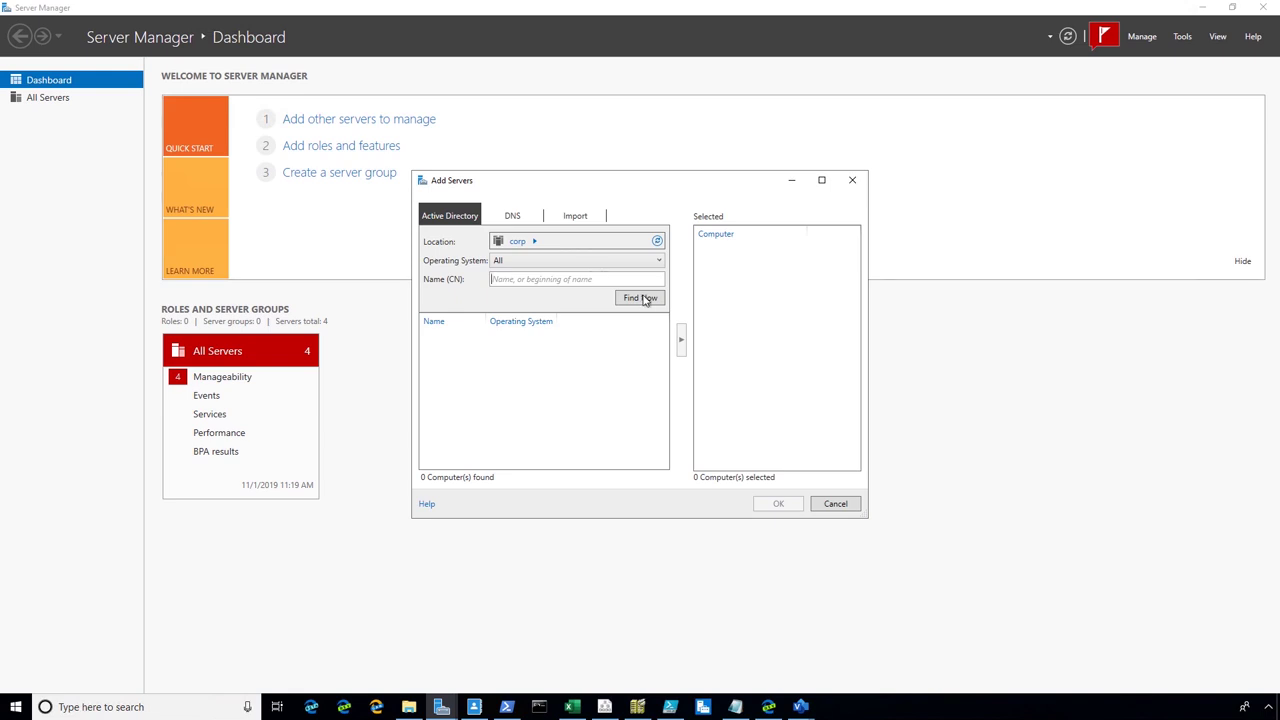
click(642, 300)
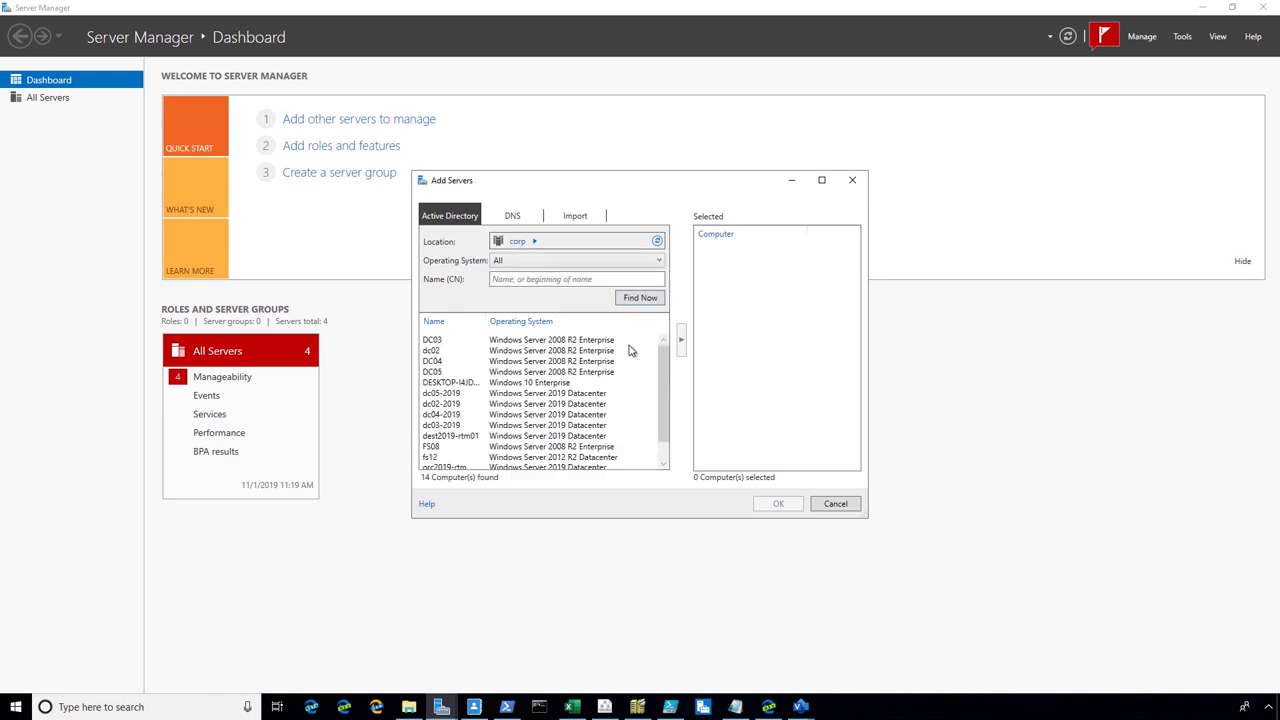
click(459, 394)
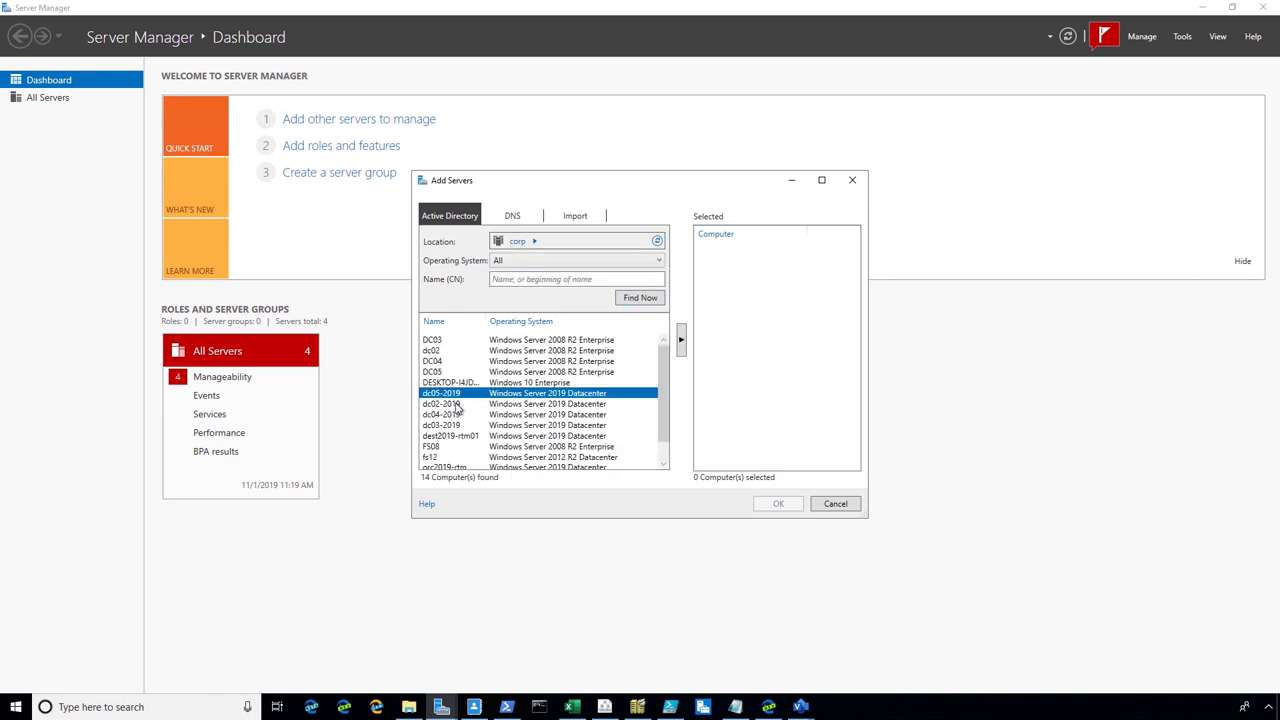
drag(457, 405, 457, 430)
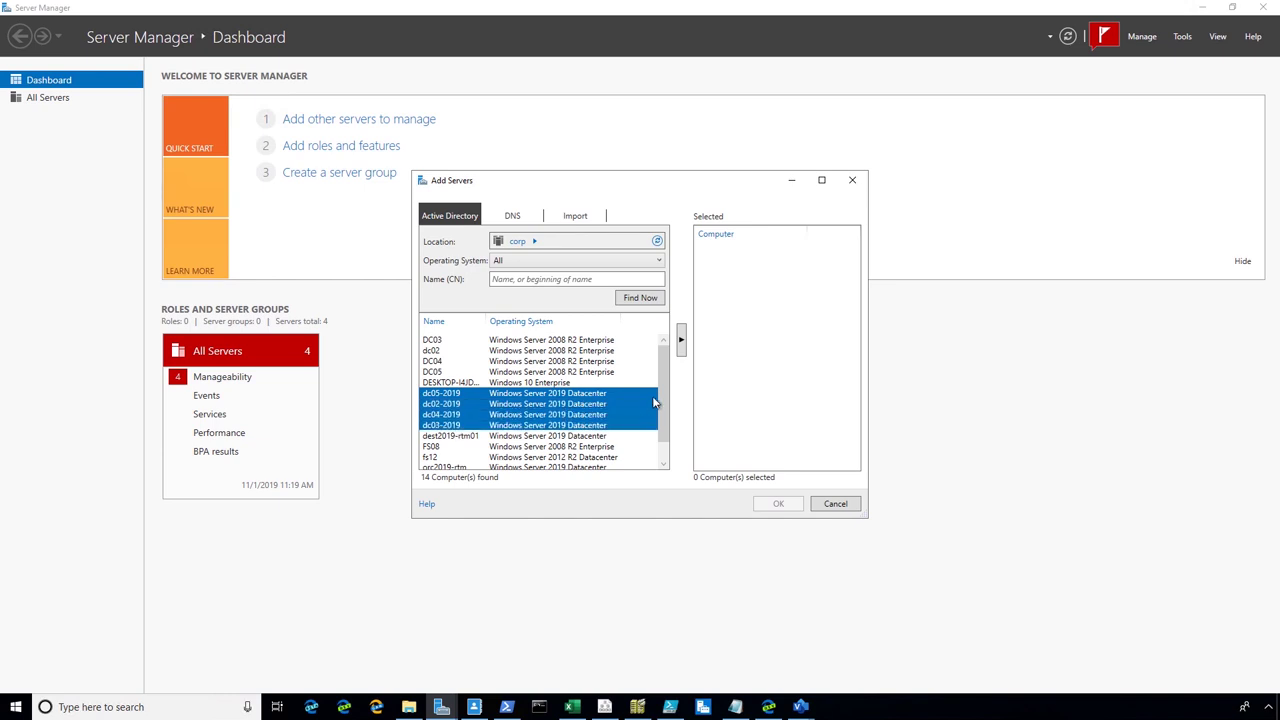
click(681, 341)
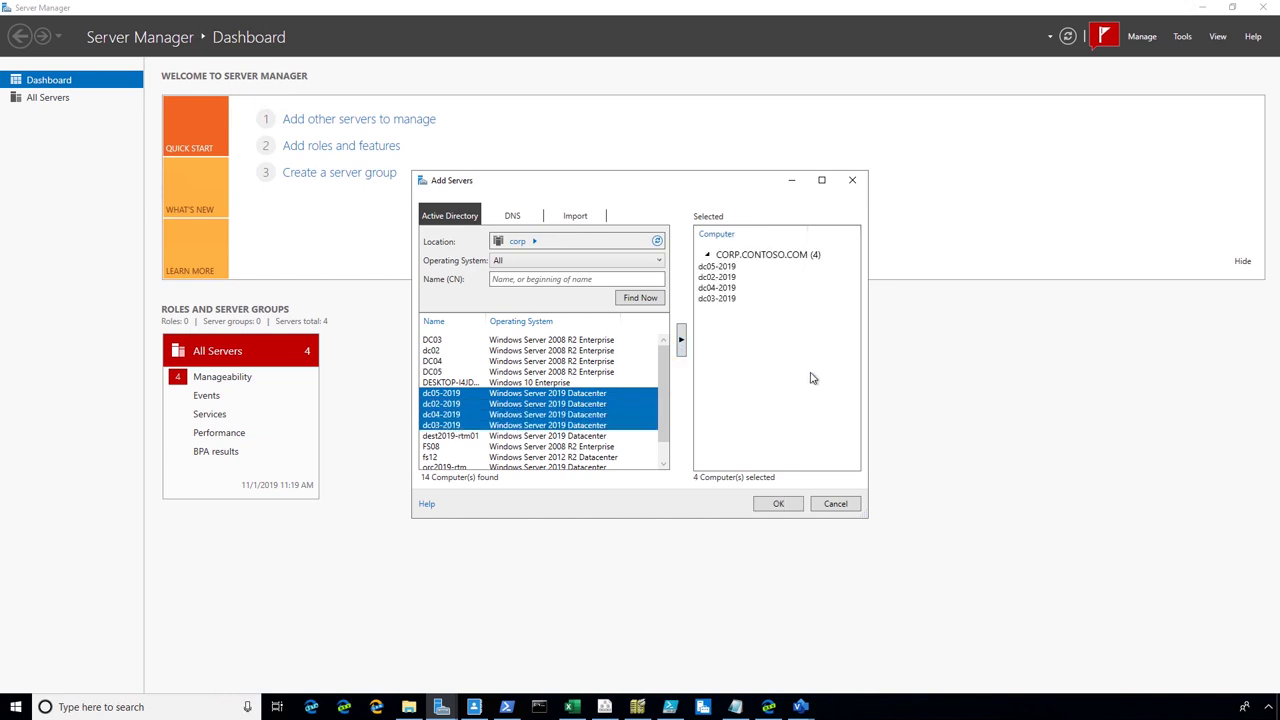
click(779, 503)
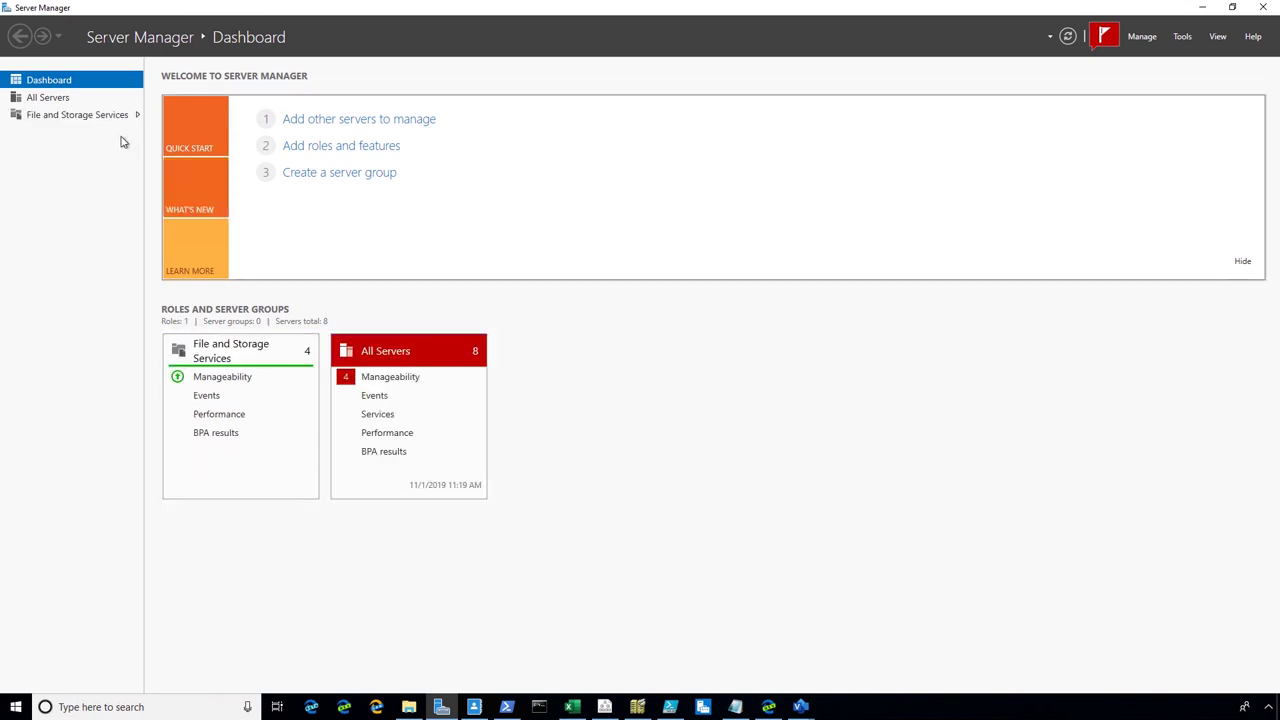
Start the Add Roles and Features wizard for DC02-2019 from the All Servers list
click(54, 99)
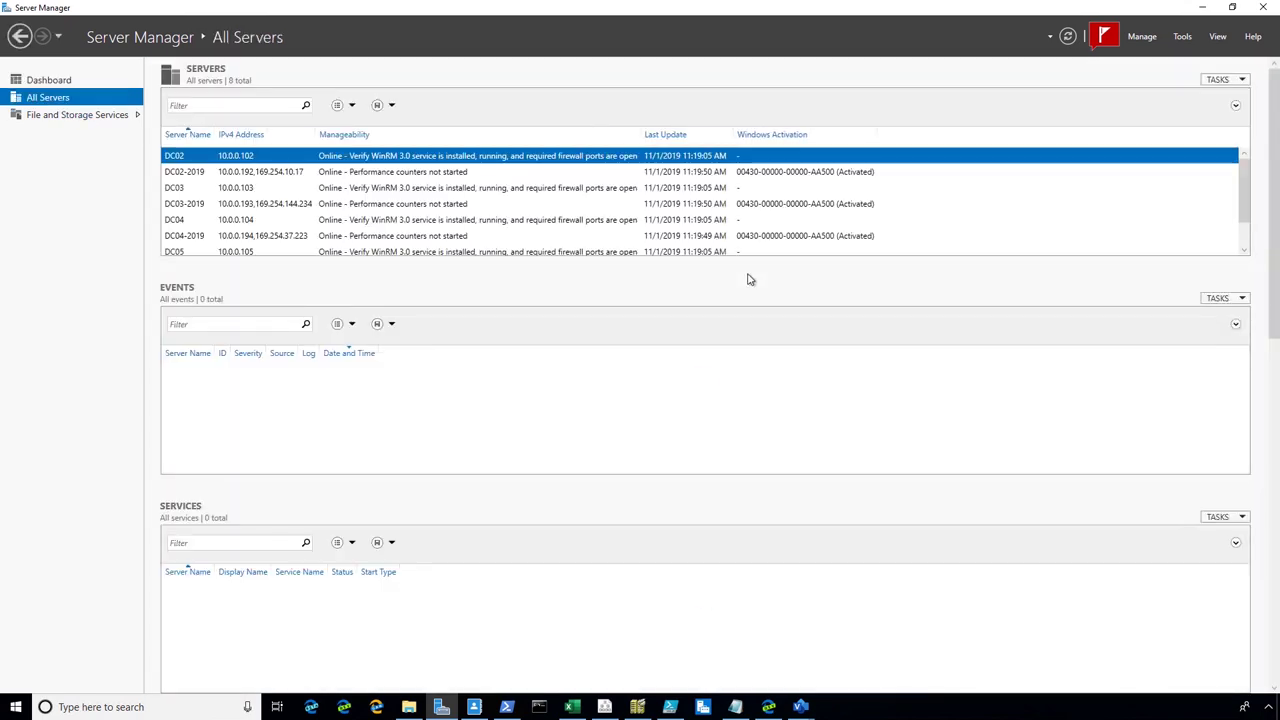
click(310, 173)
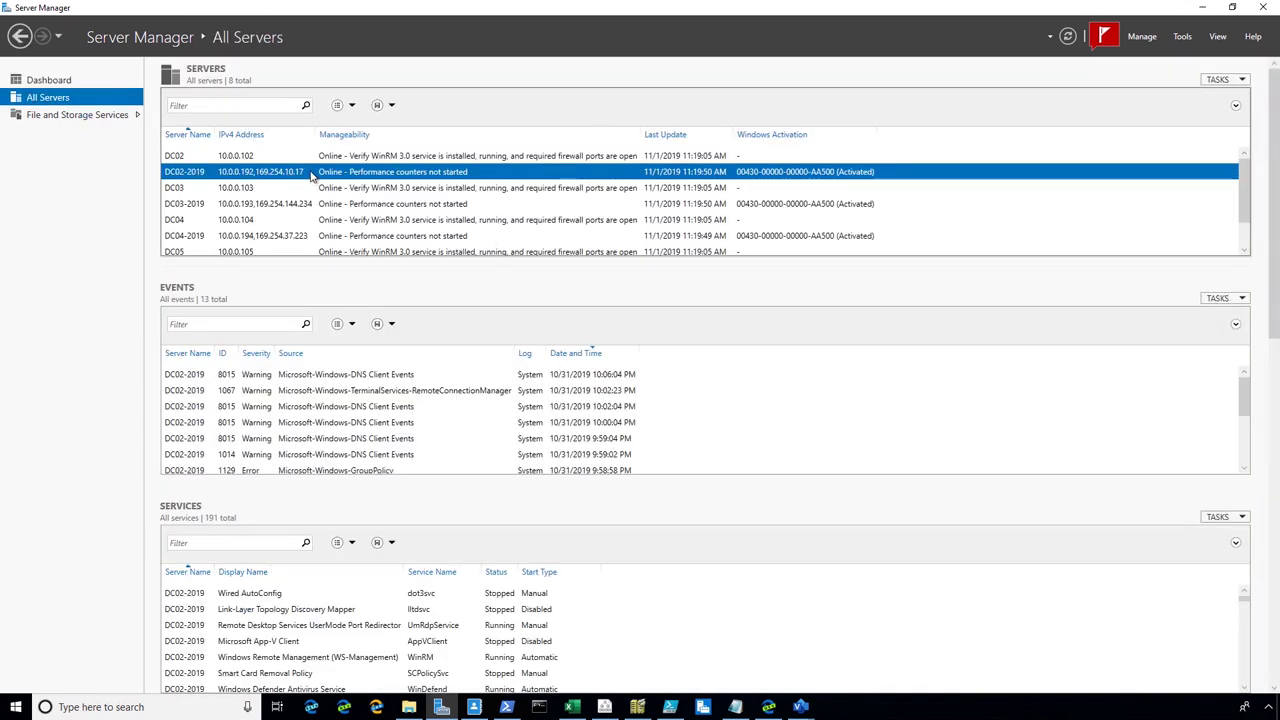
right_click(318, 174)
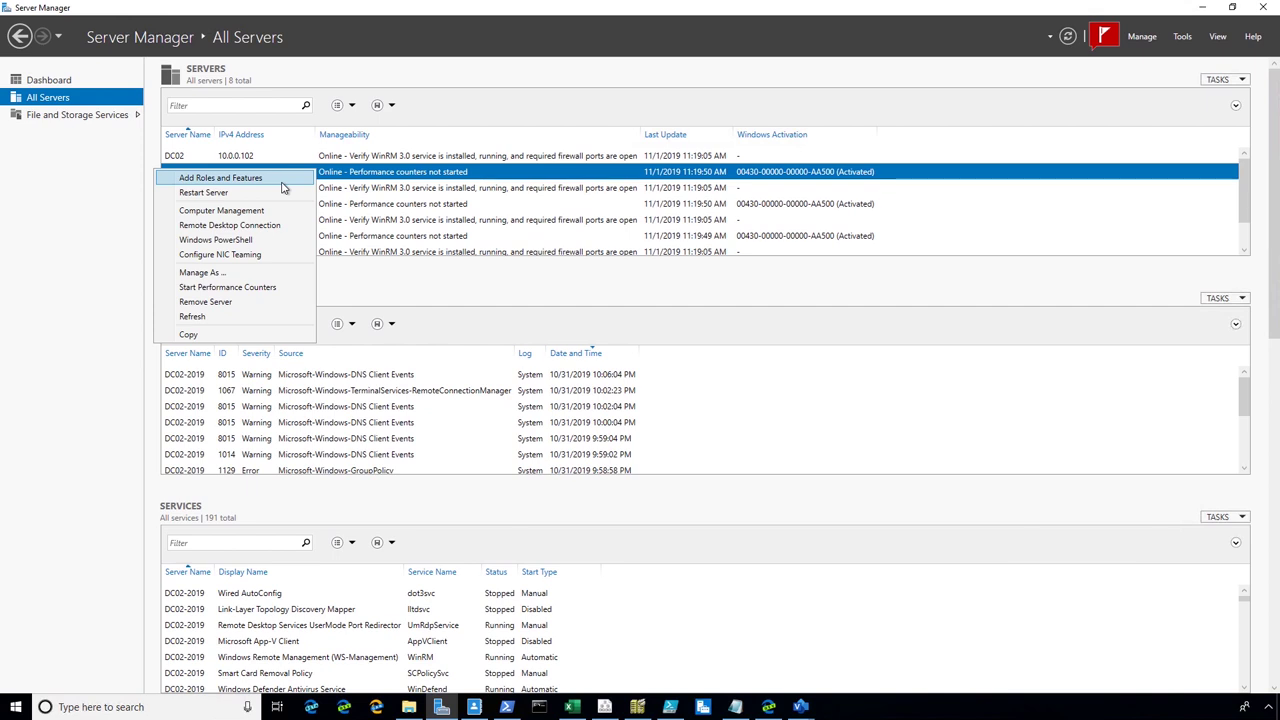
click(281, 180)
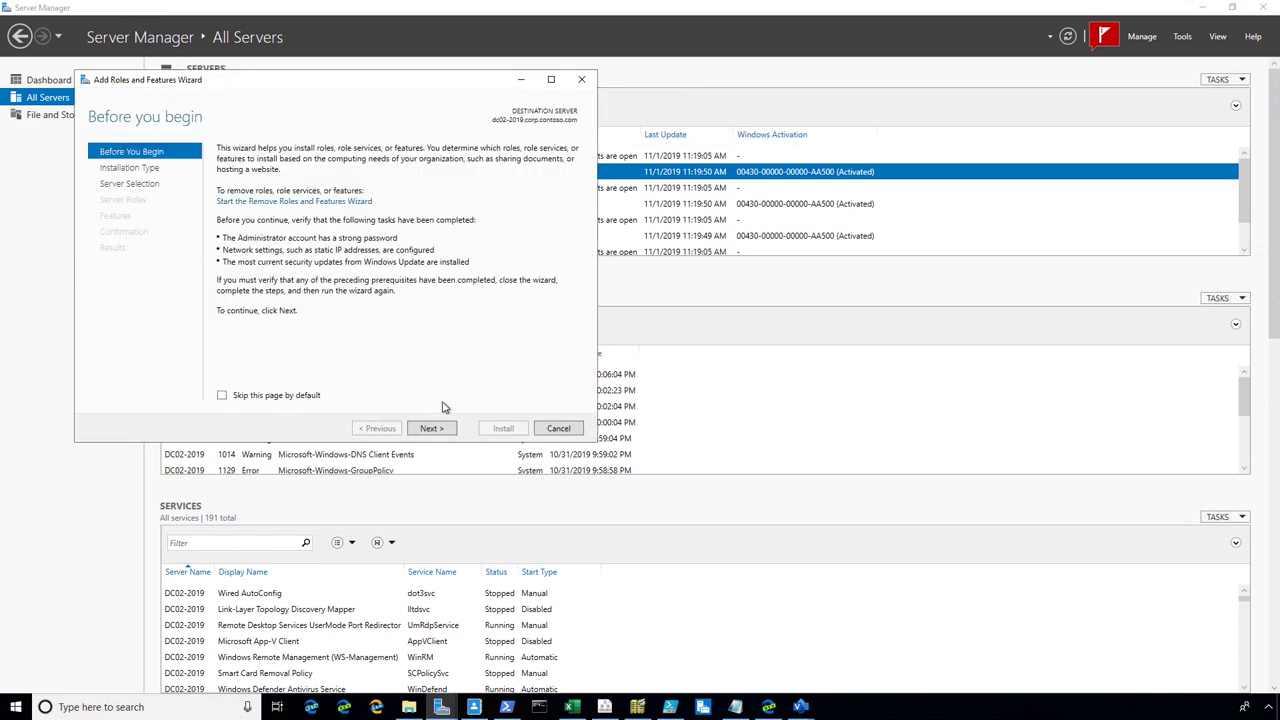
Select Active Directory Domain Services with its management features and install it on DC02-2019
click(443, 436)
click(431, 430)
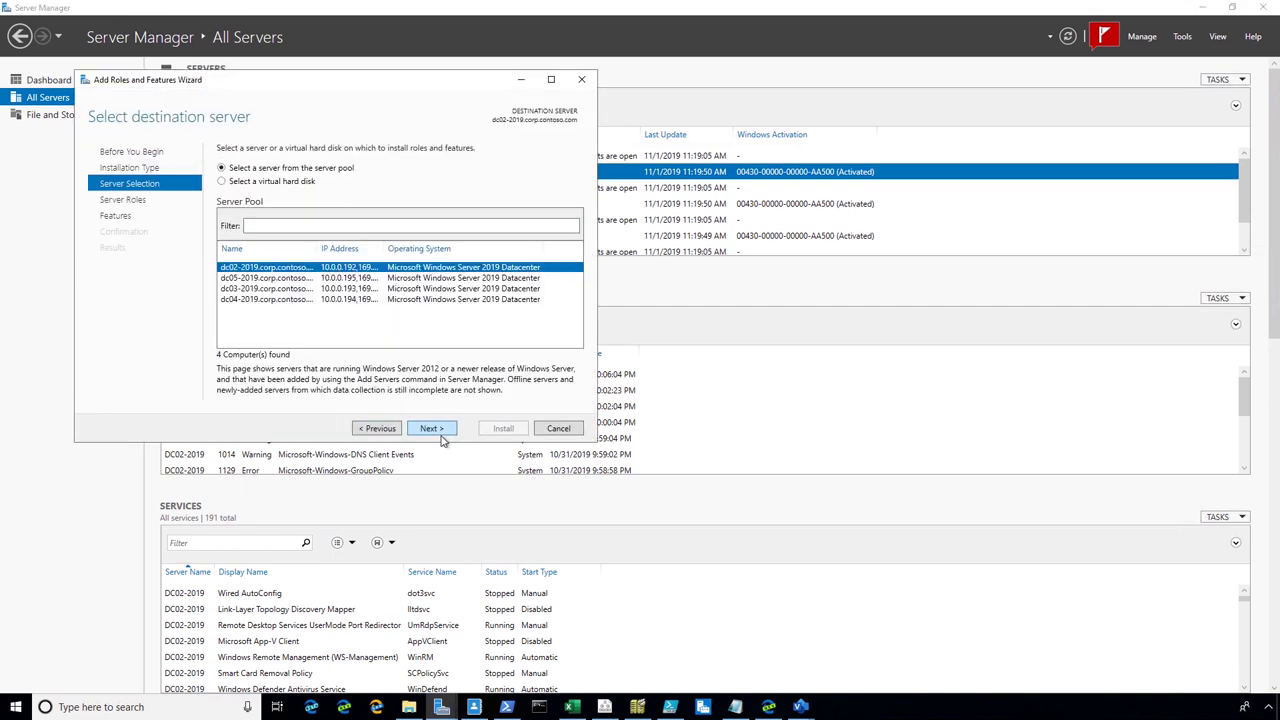
click(433, 430)
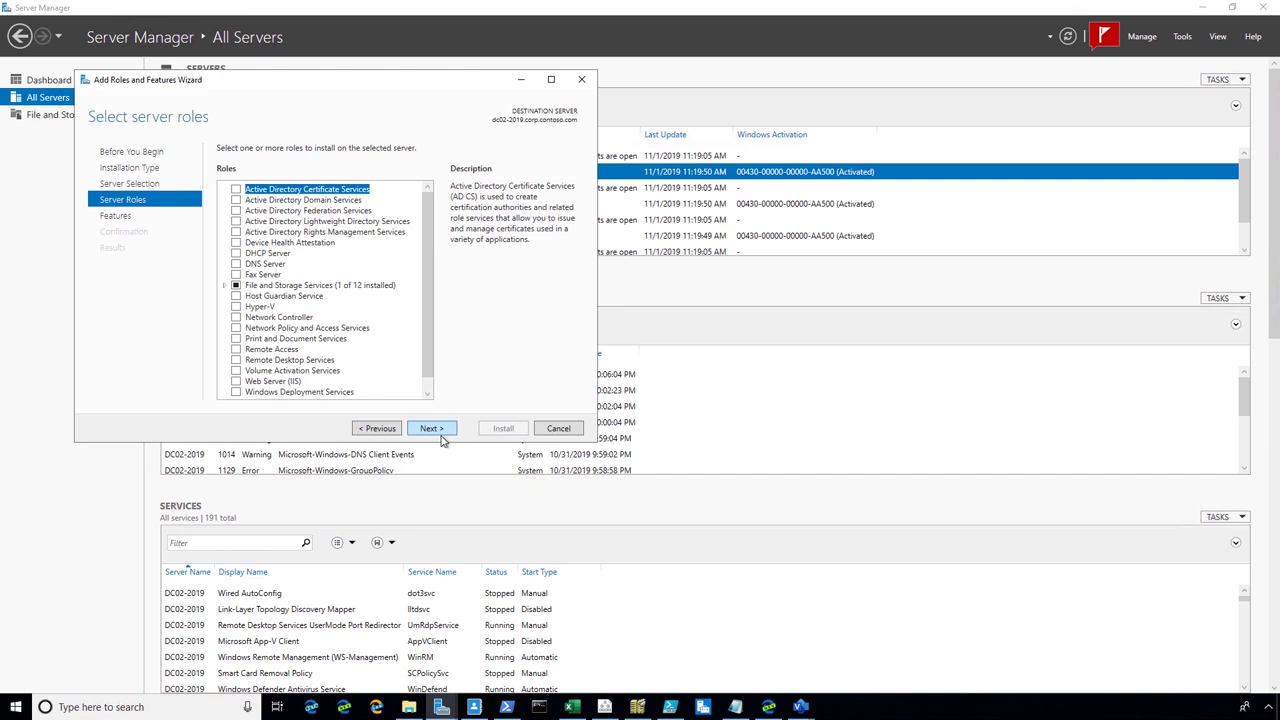
click(237, 200)
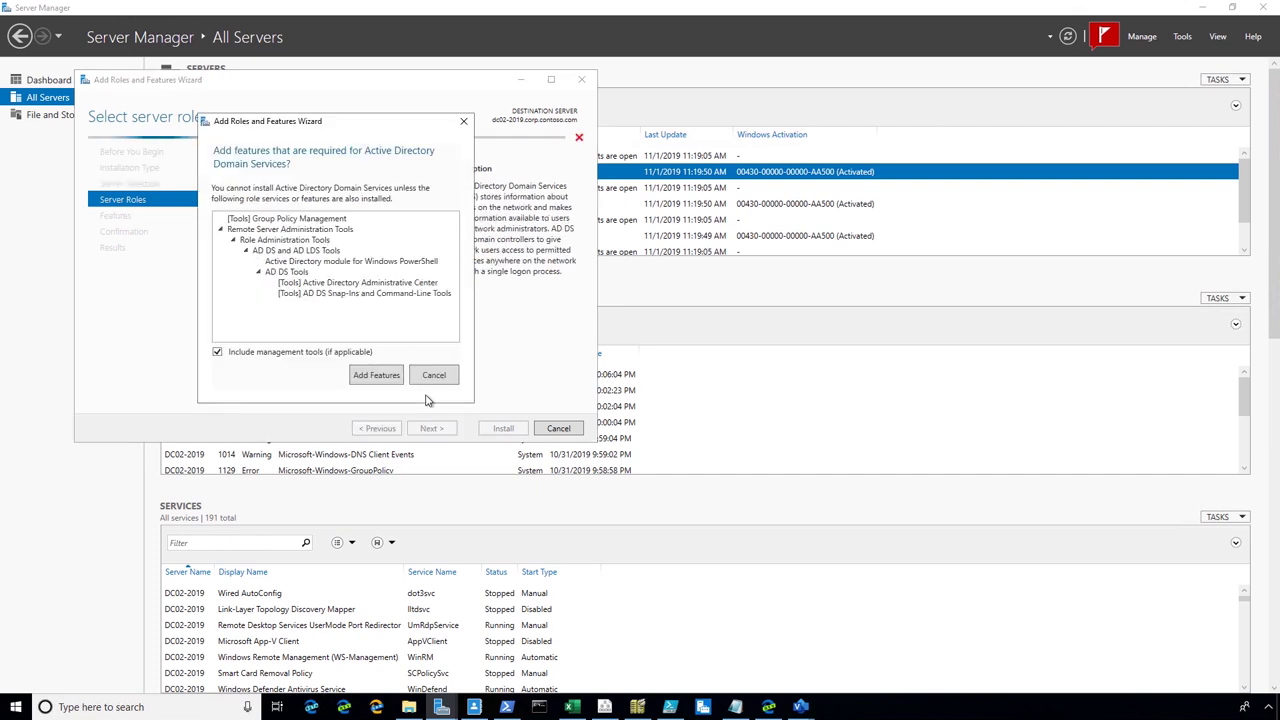
click(386, 378)
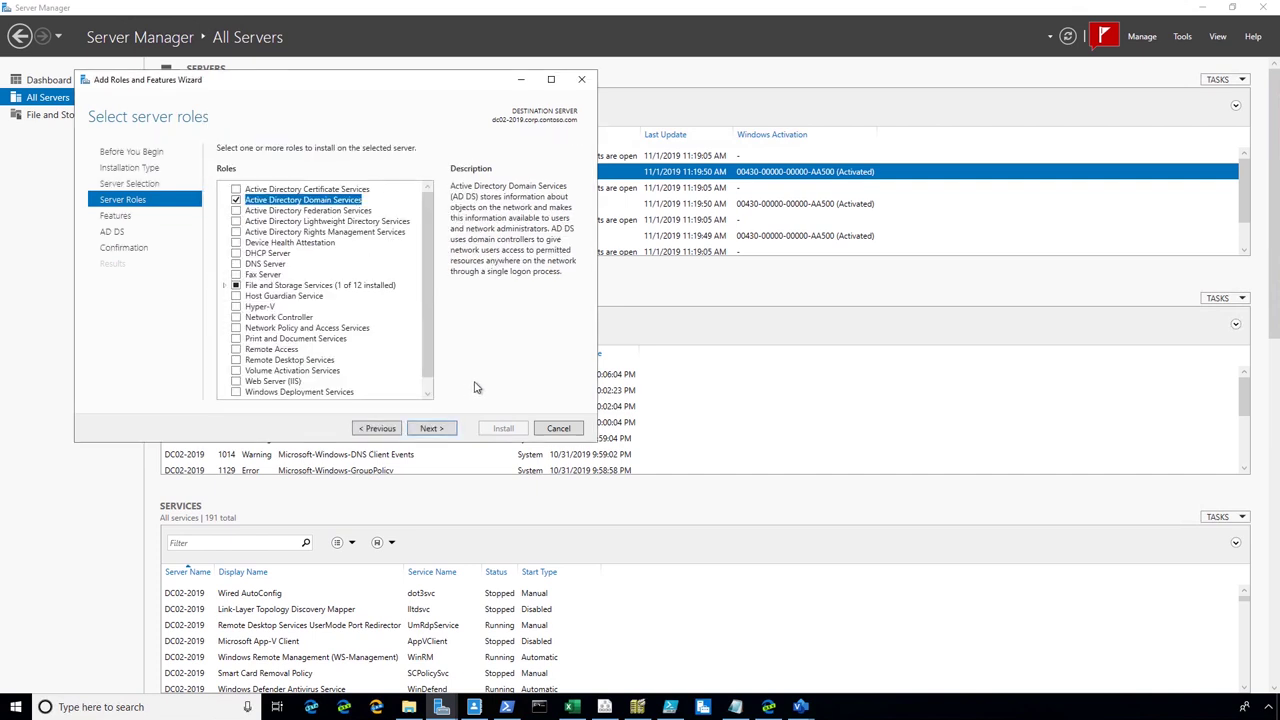
click(450, 428)
click(451, 430)
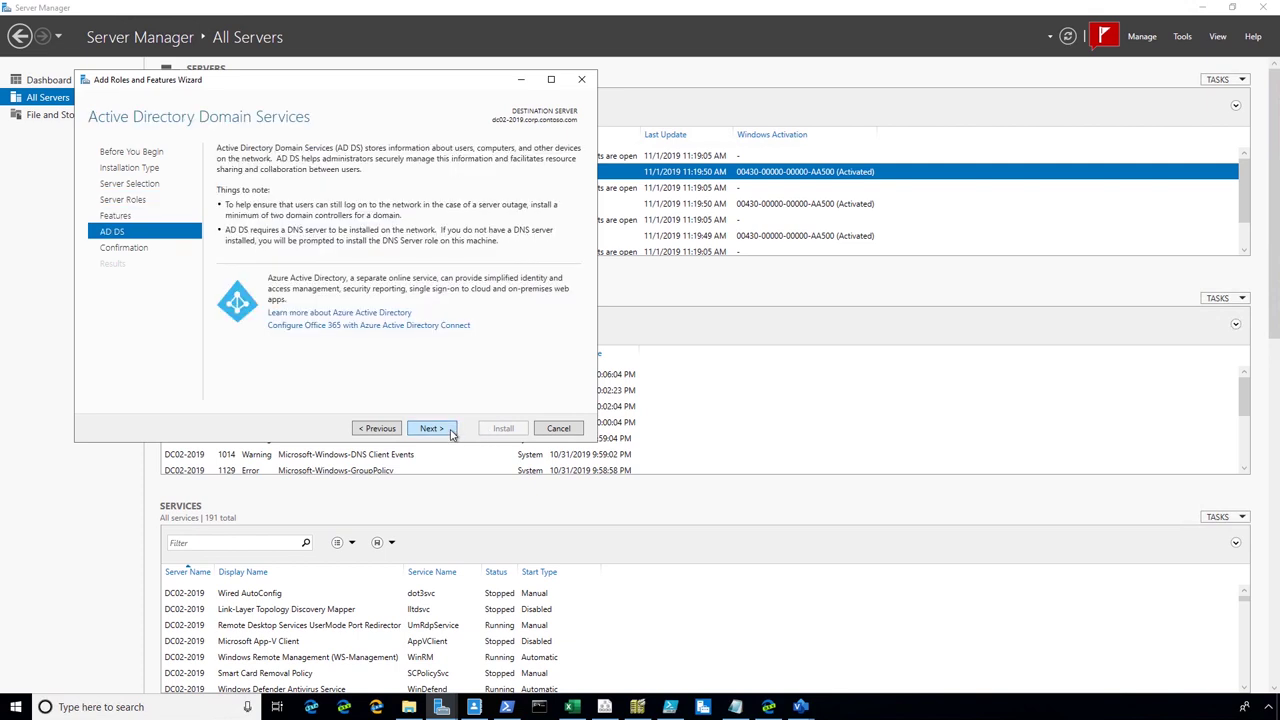
click(451, 430)
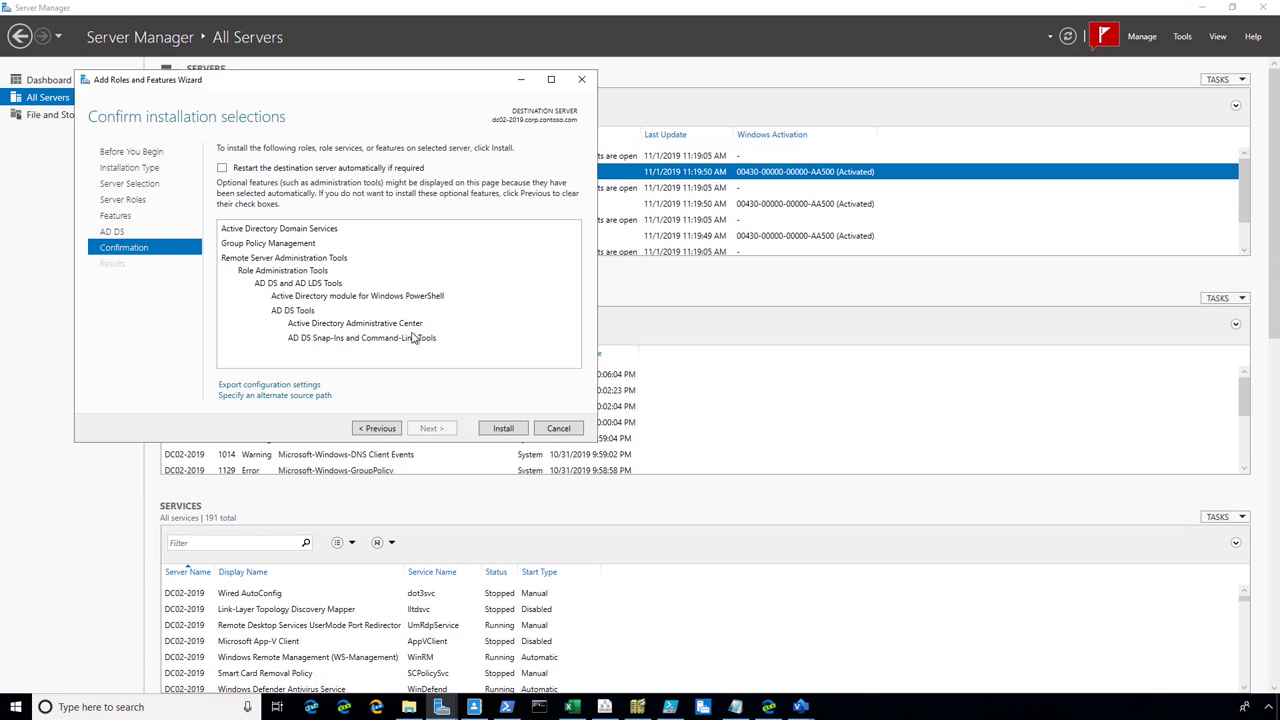
click(503, 428)
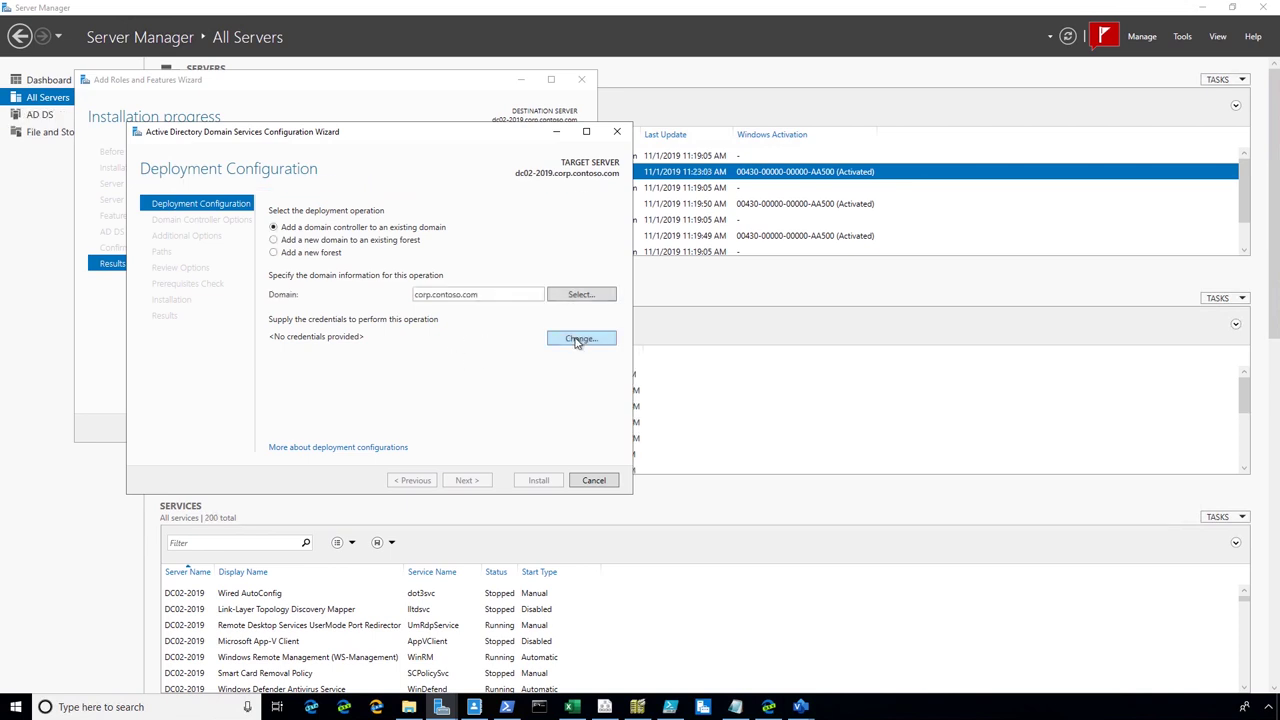
Supply the CORP domain admin's username and password, then advance to Domain Controller Options
click(577, 341)
text(corp)
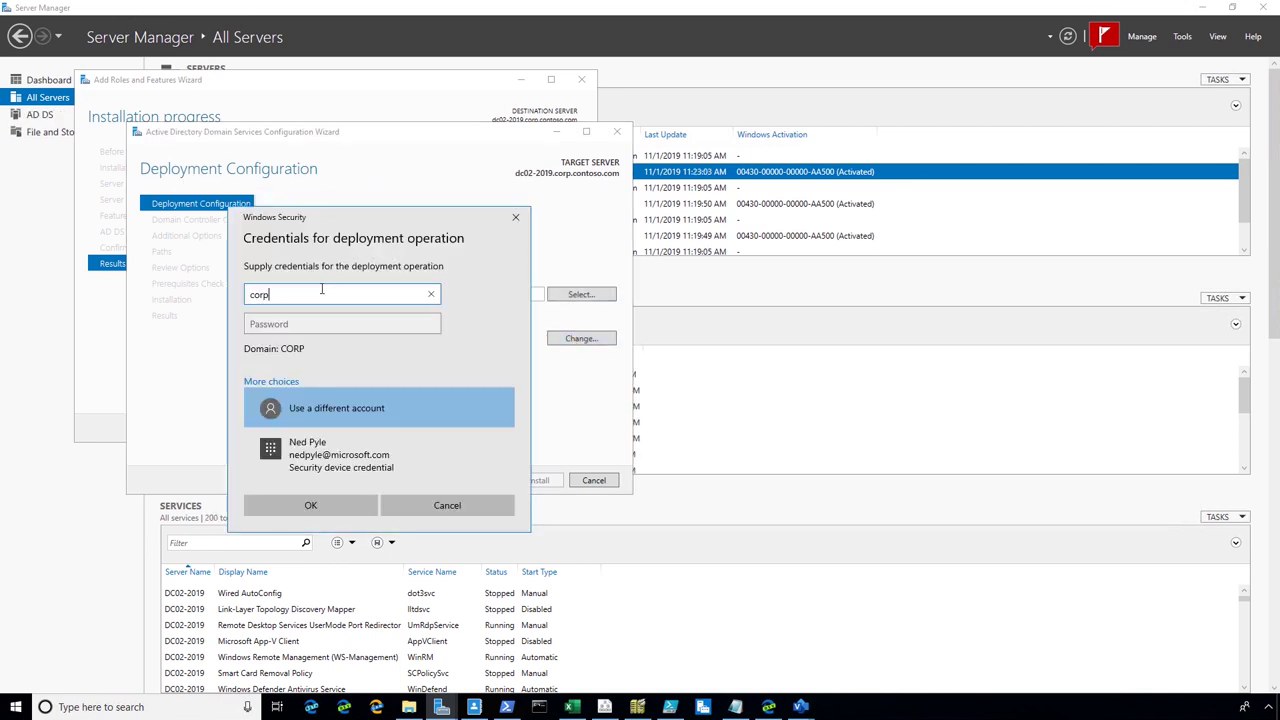
text(\meghan)
key(Tab)
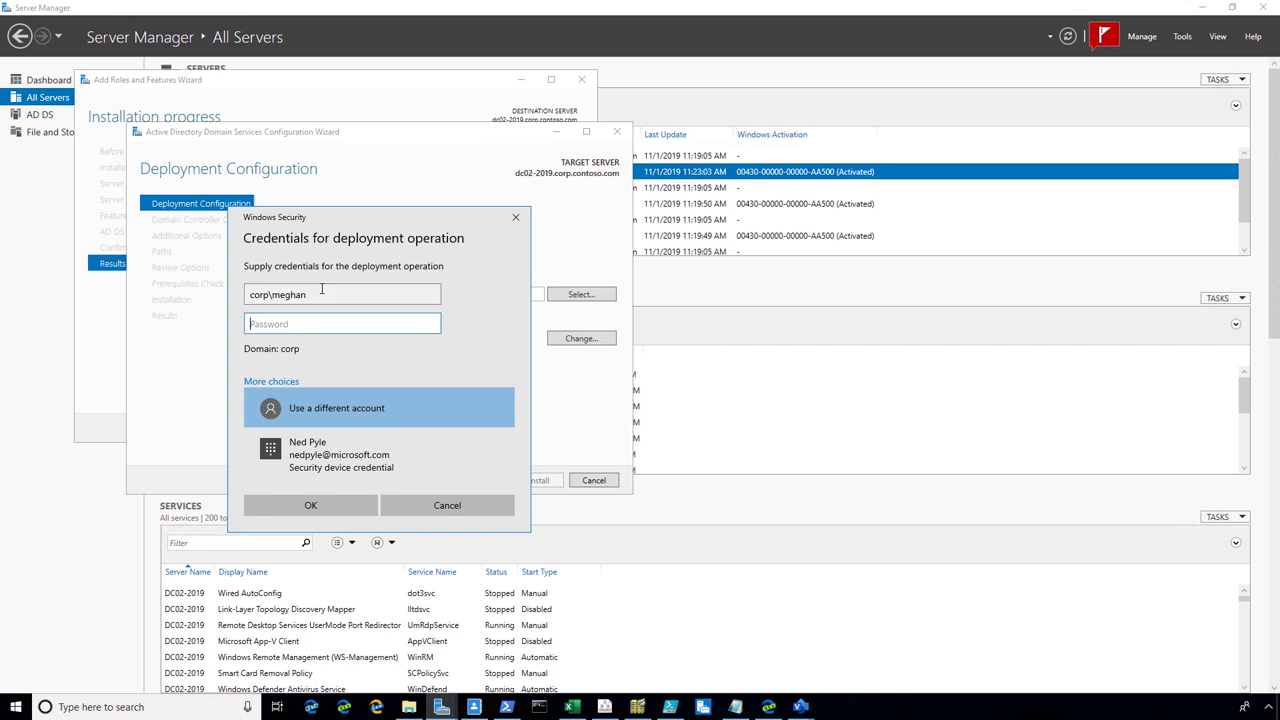
text(•••)
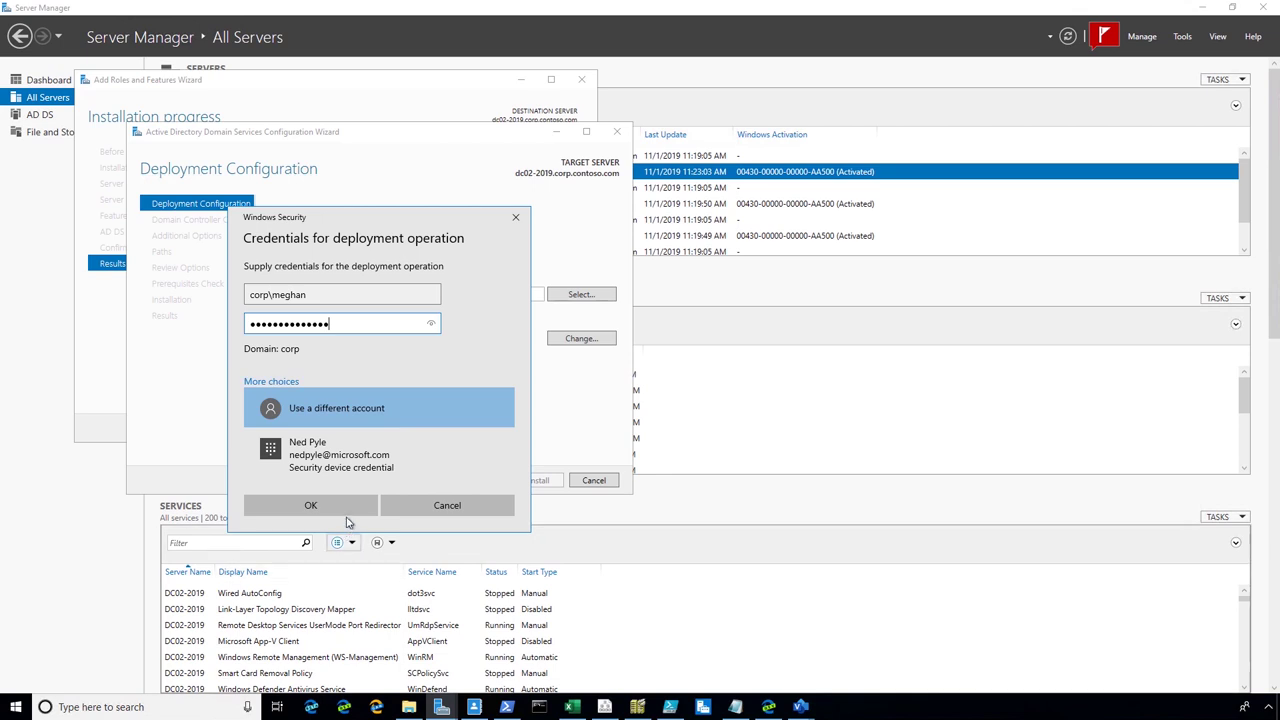
click(429, 420)
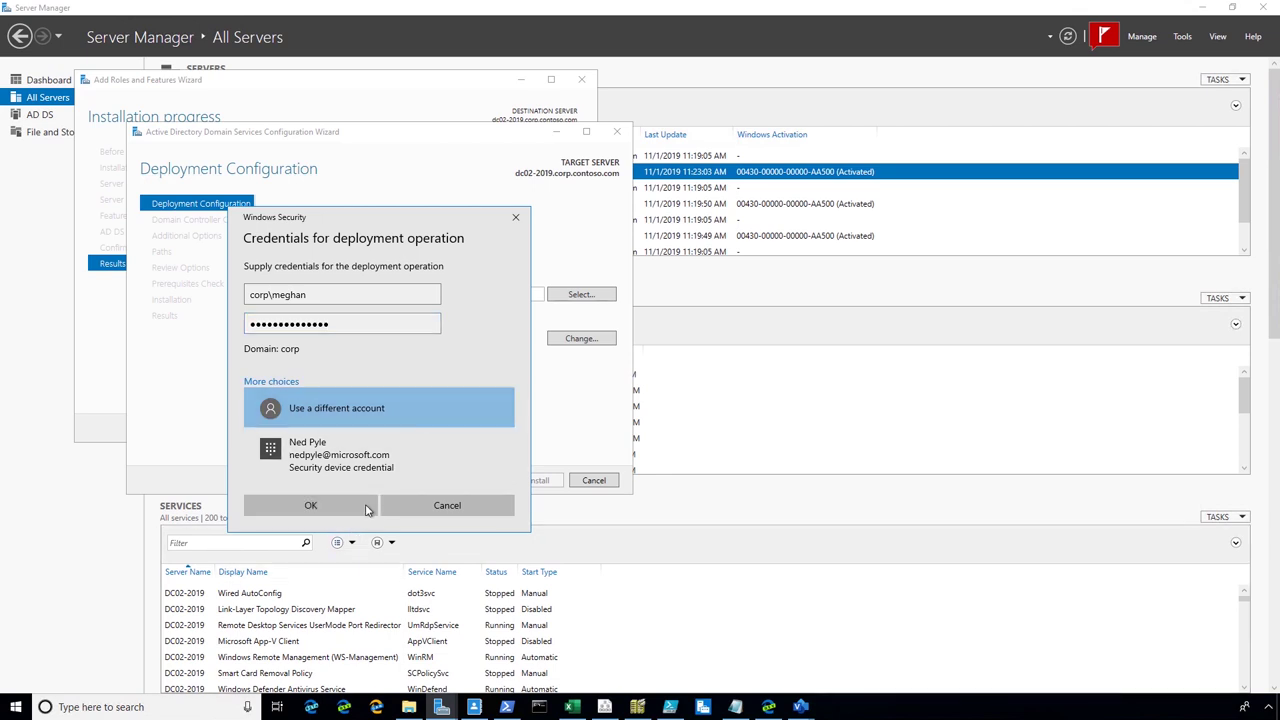
click(351, 506)
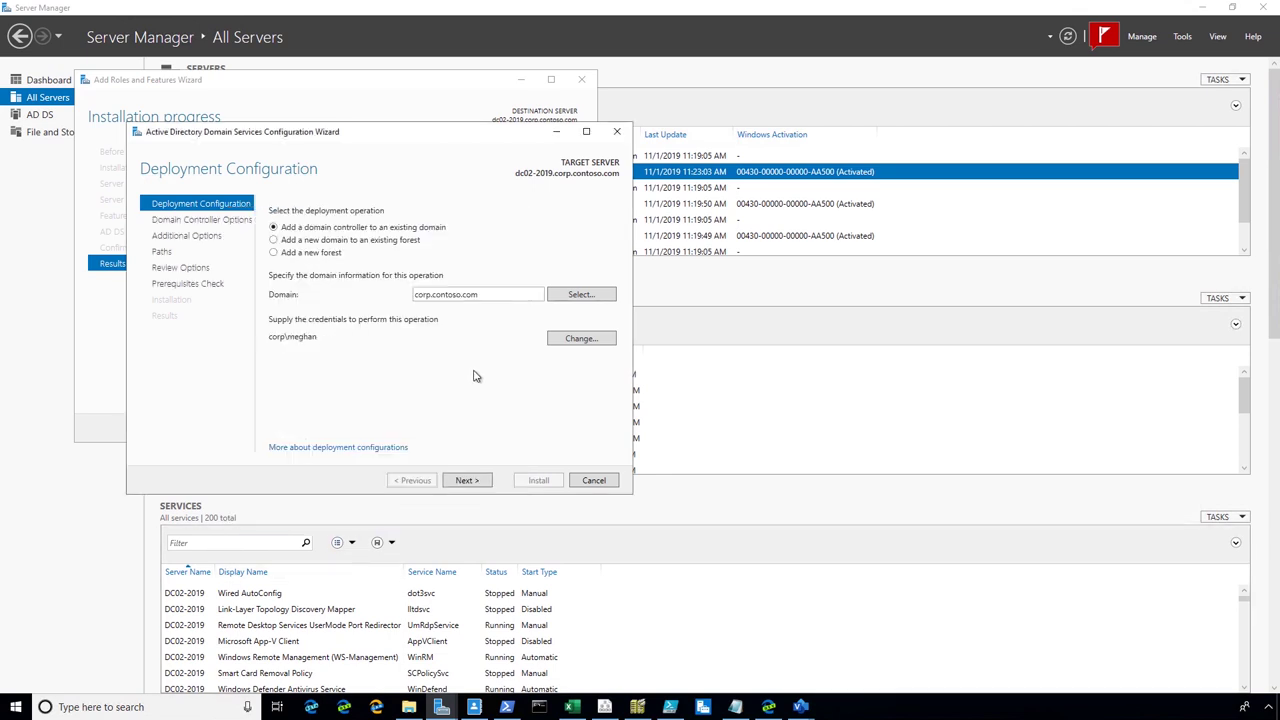
click(467, 484)
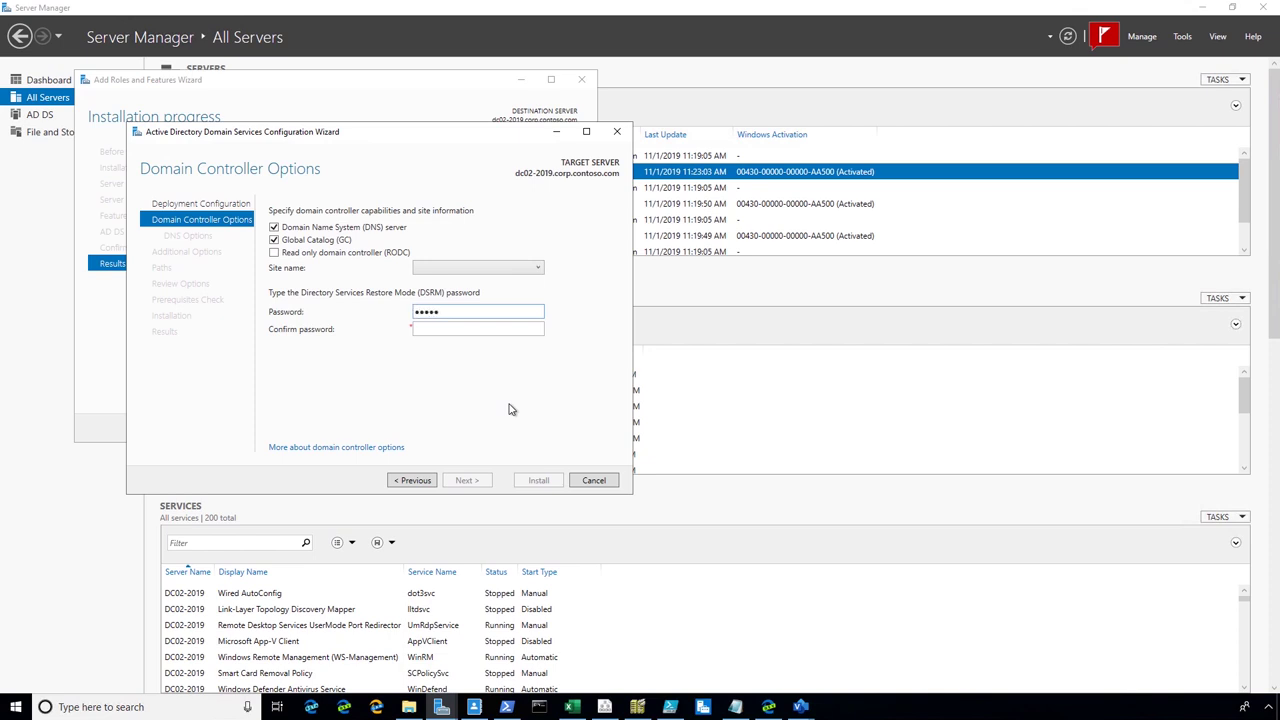
Enter and confirm the DSRM password and set the site to HQ-Chicago
text(*****)
key(Tab)
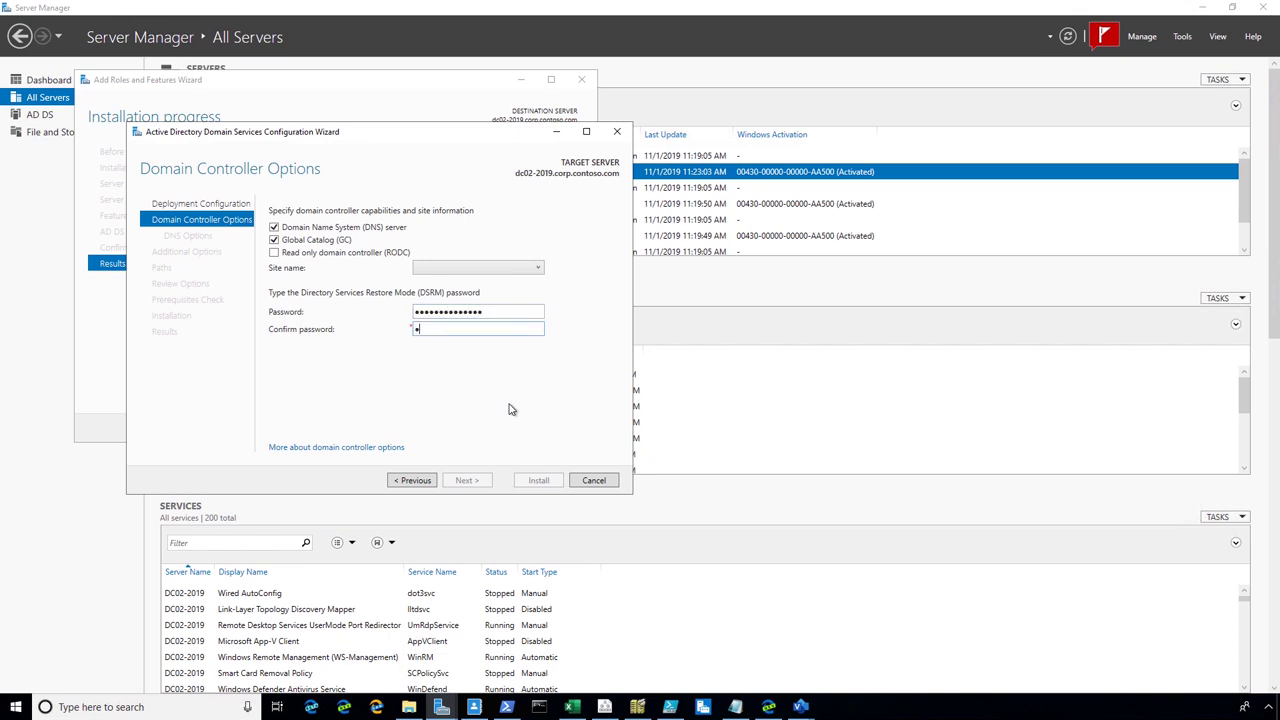
text(**************)
click(540, 271)
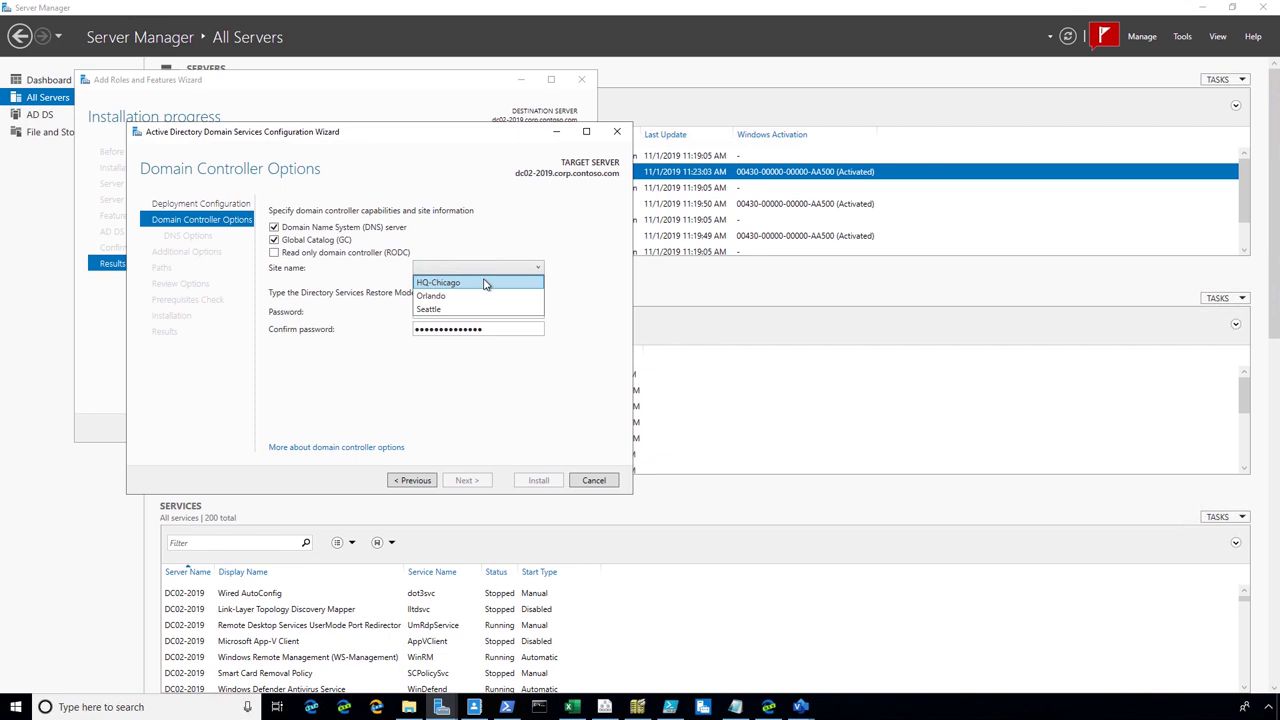
click(485, 283)
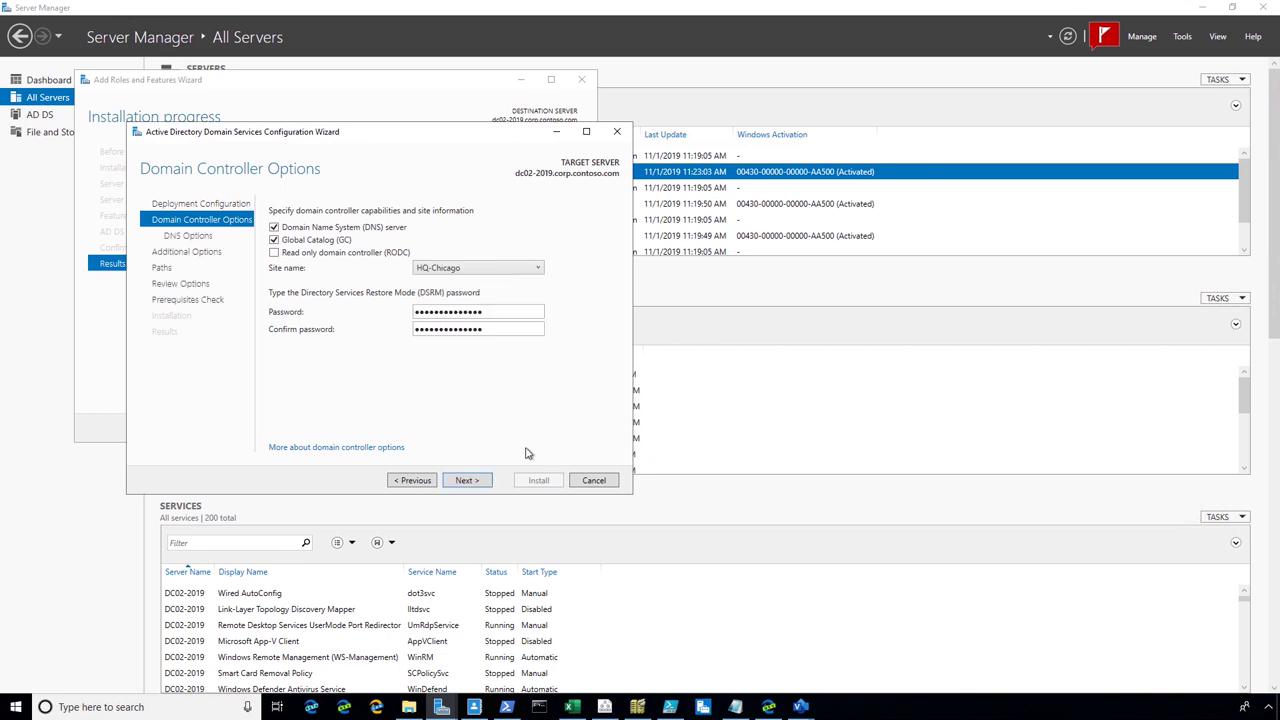
Keep the default DNS, additional options and NTDS/SYSVOL paths through to the prerequisites check
click(478, 482)
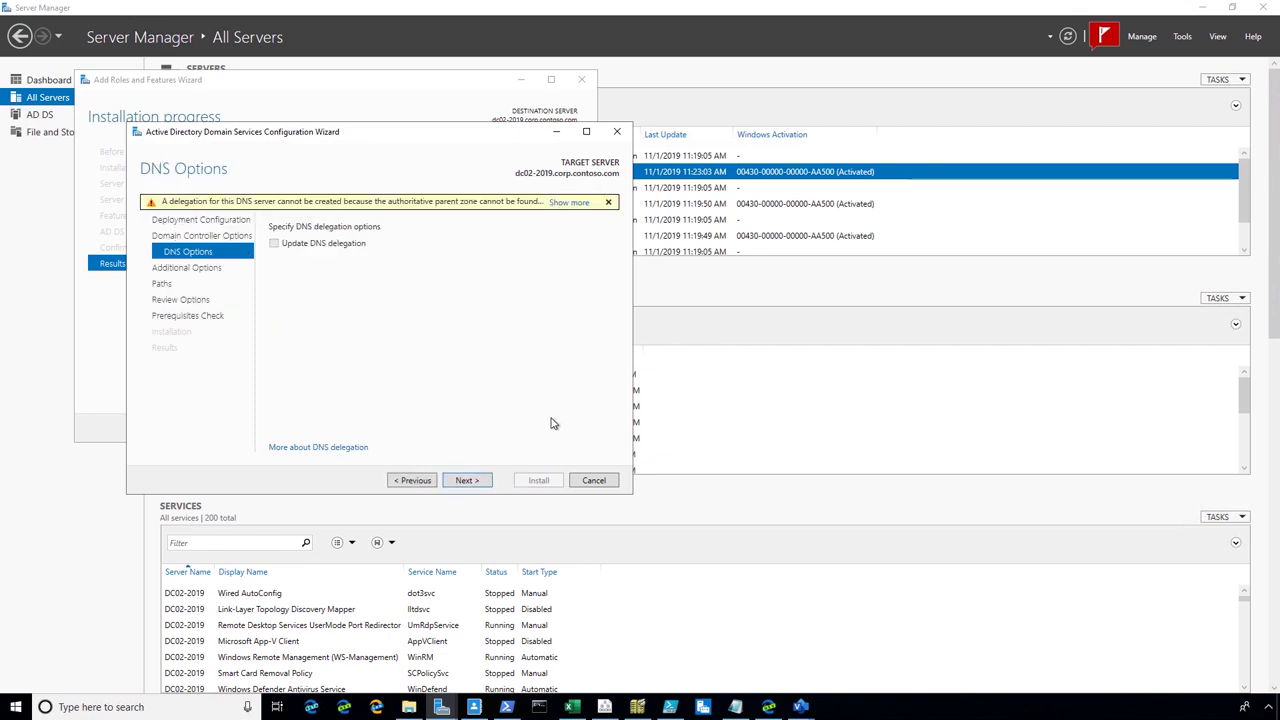
click(479, 481)
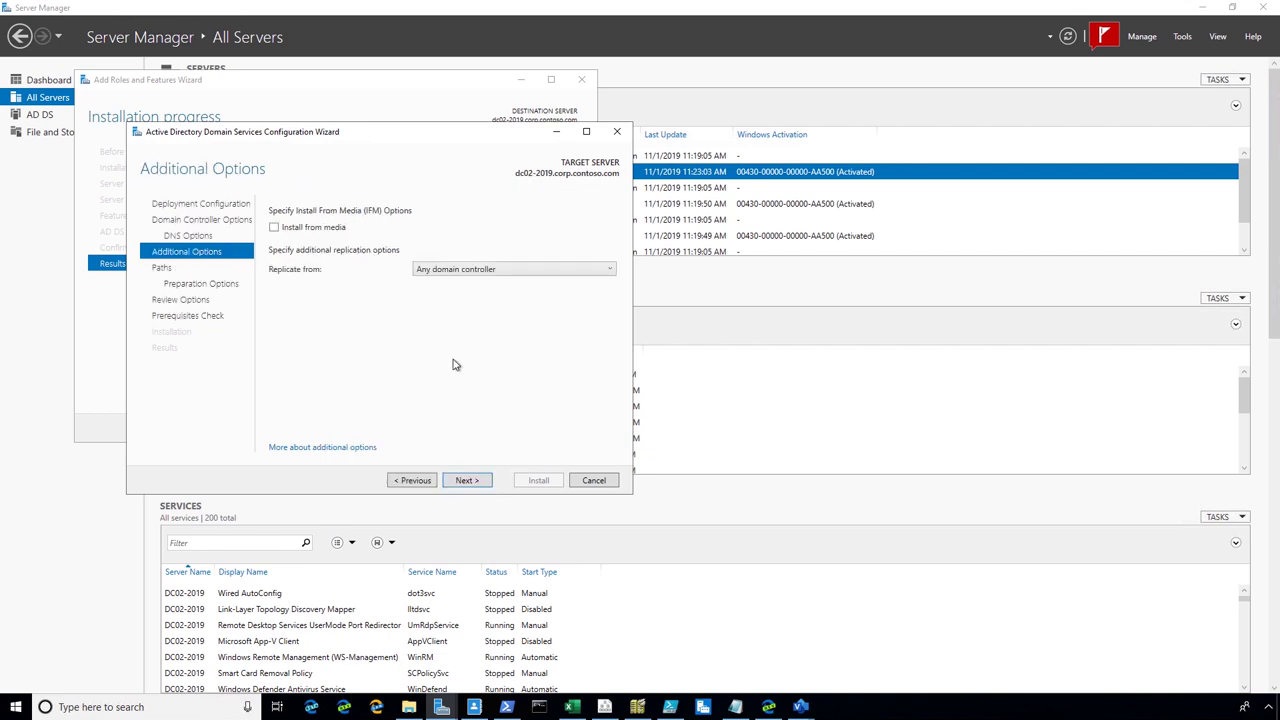
click(478, 481)
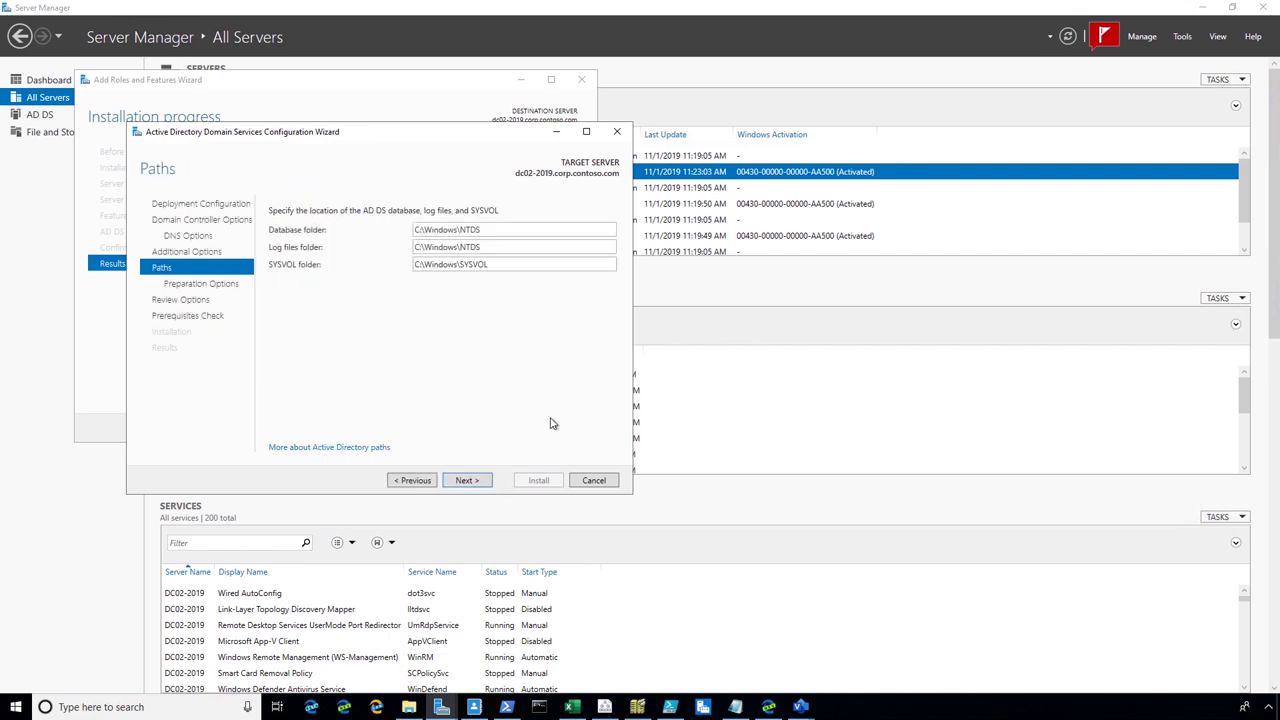
click(486, 482)
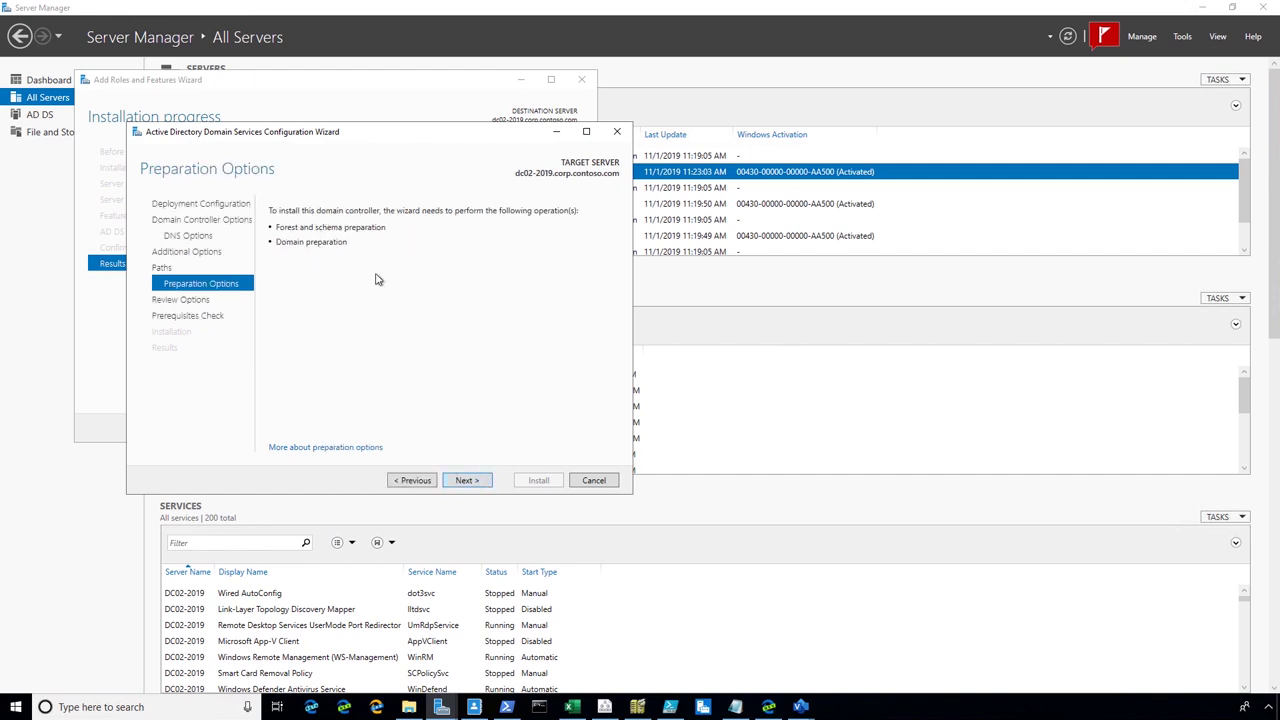
click(474, 482)
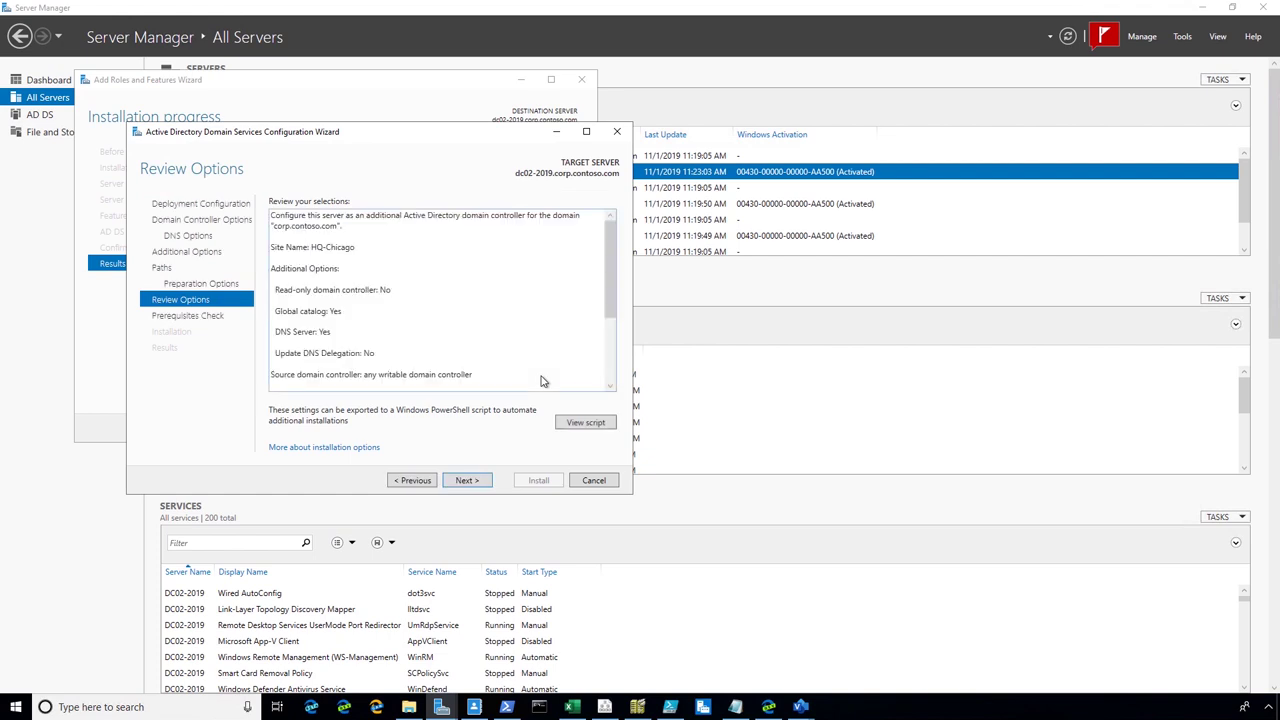
click(474, 481)
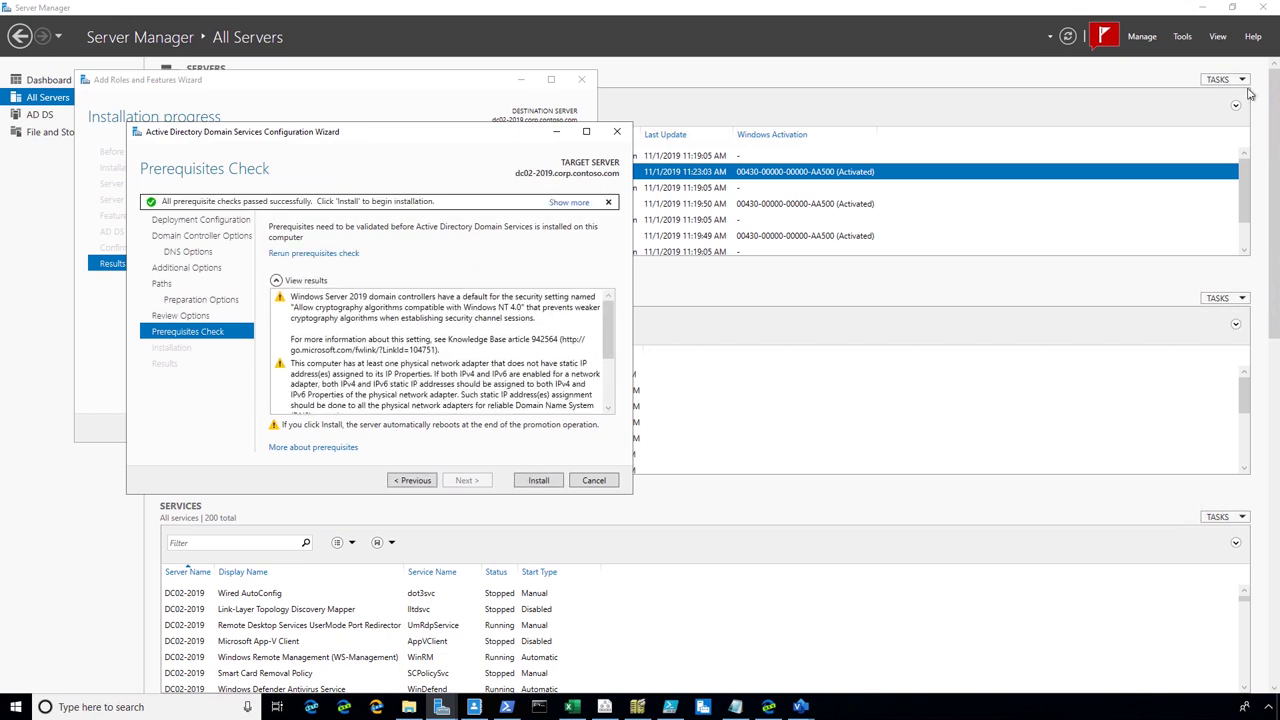
Install the dc02-2019 domain controller promotion and close the finished configuration wizard
drag(612, 340, 640, 300)
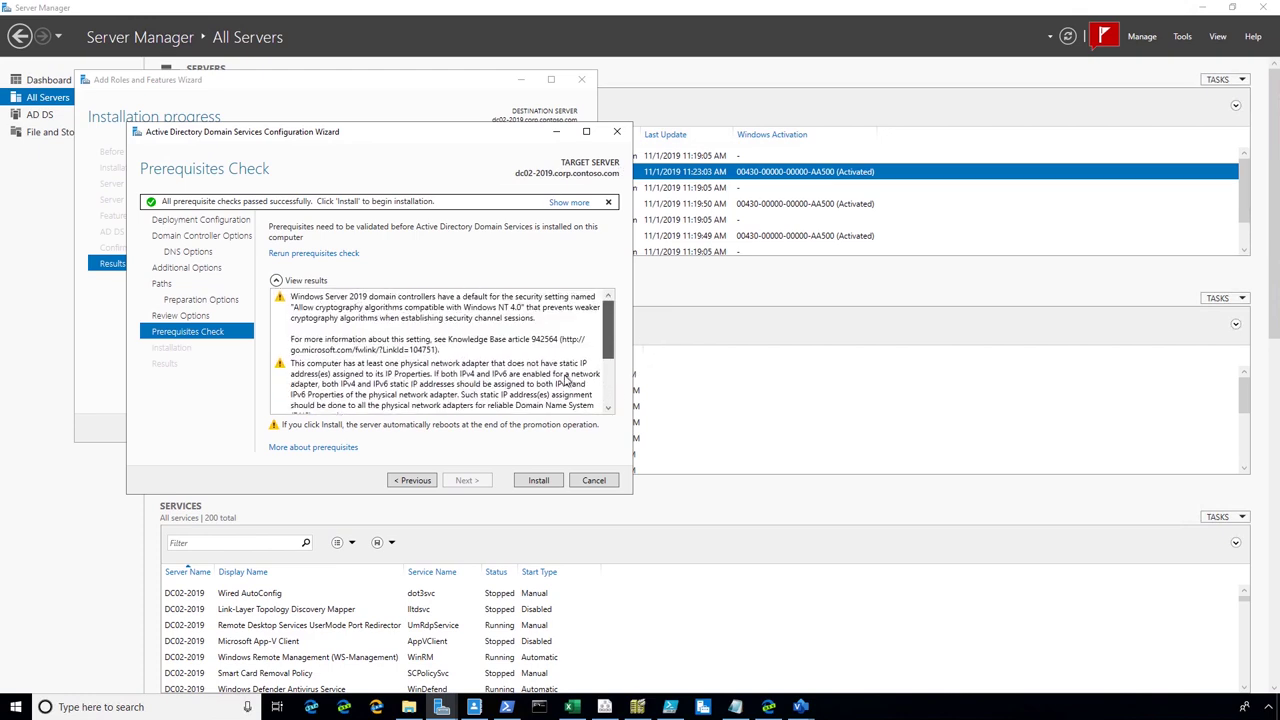
click(538, 480)
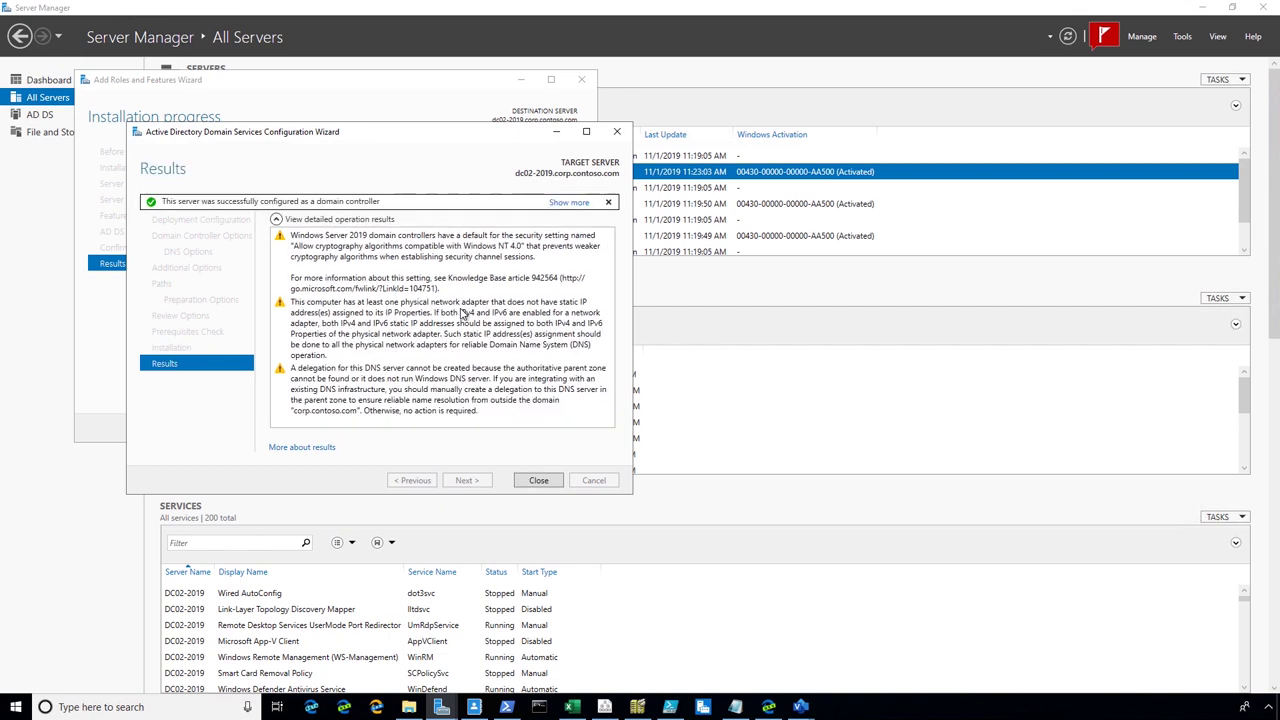
click(546, 483)
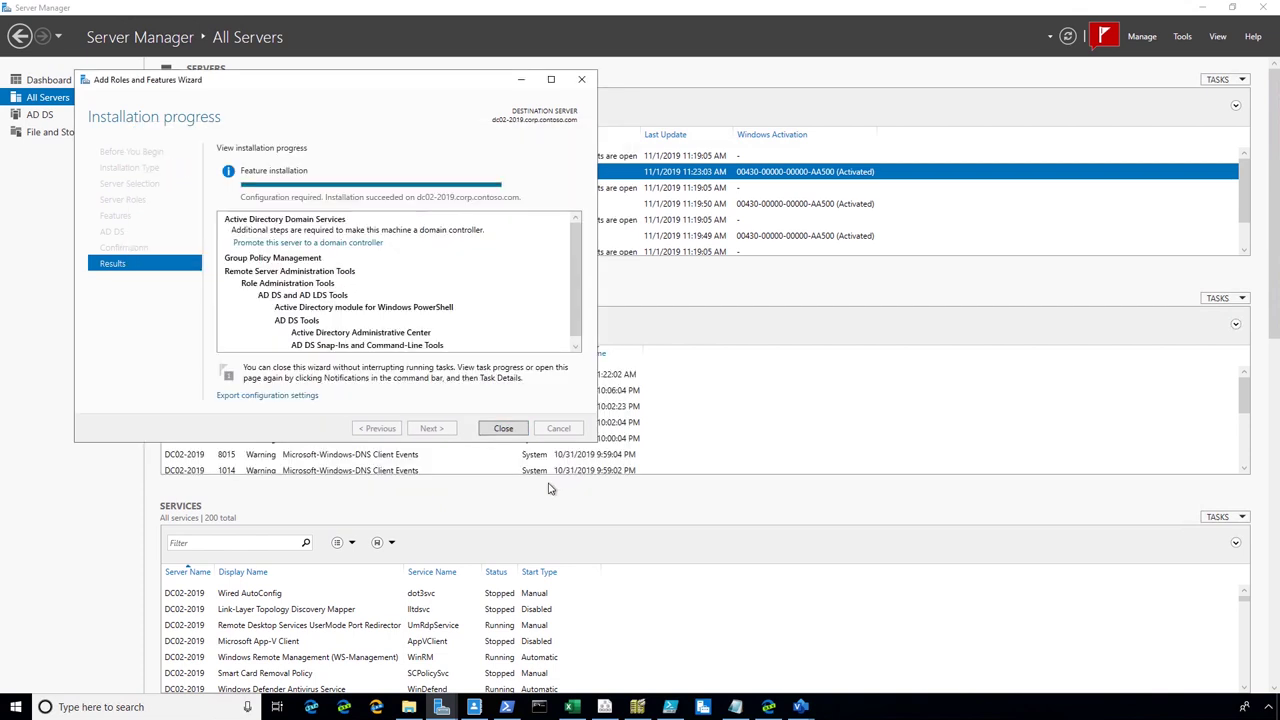
Close the roles wizard and sign in to the DC02 VM with a CORP domain user
click(503, 428)
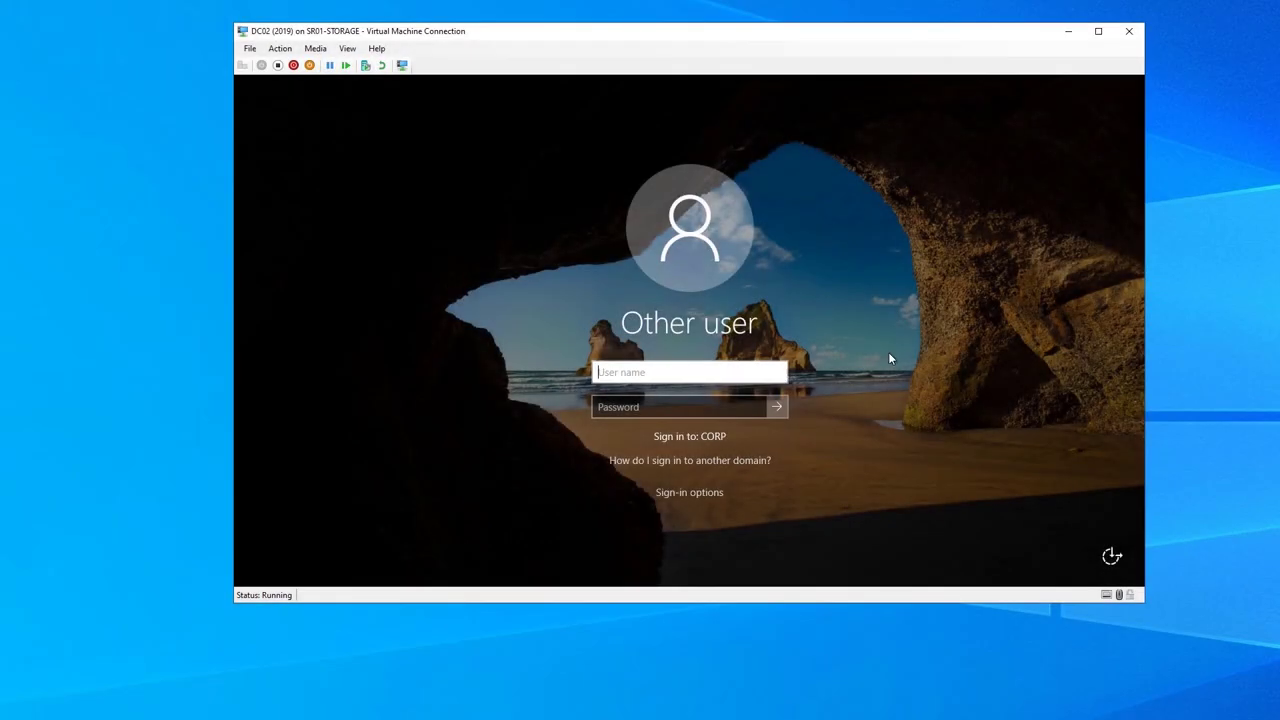
text(meghan)
key(Tab)
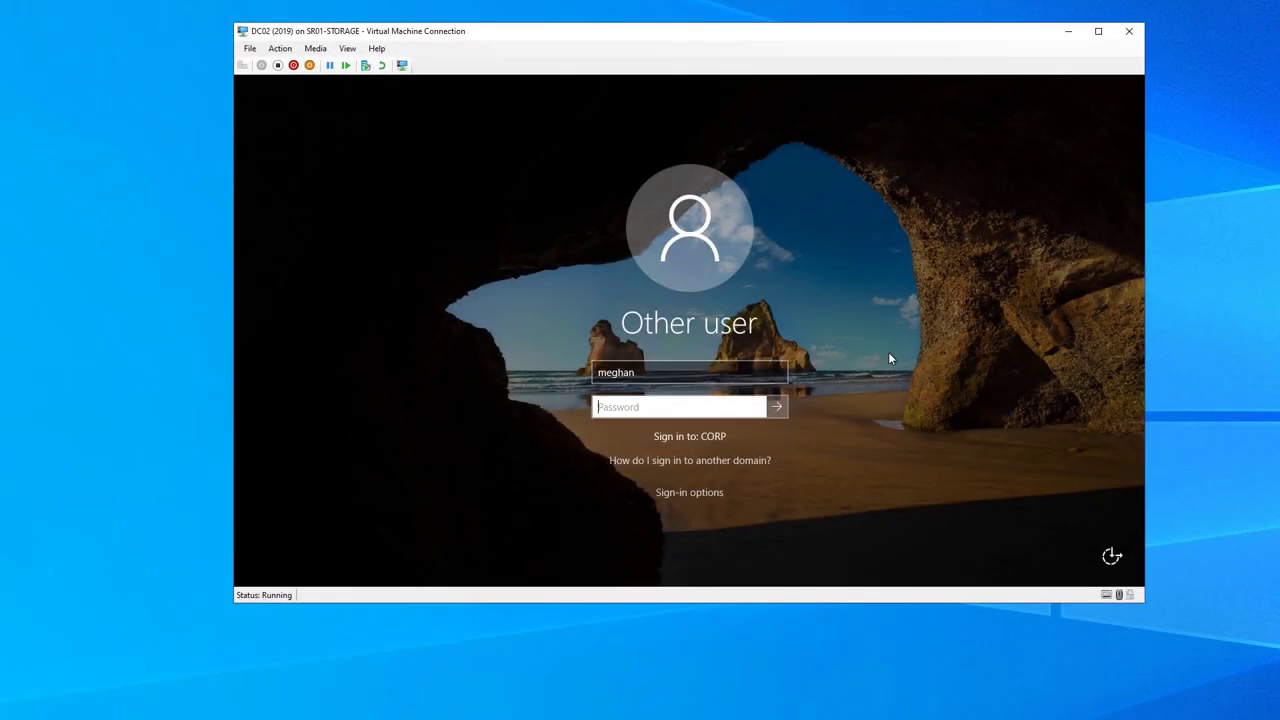
text(••••••••••••••)
key(Return)
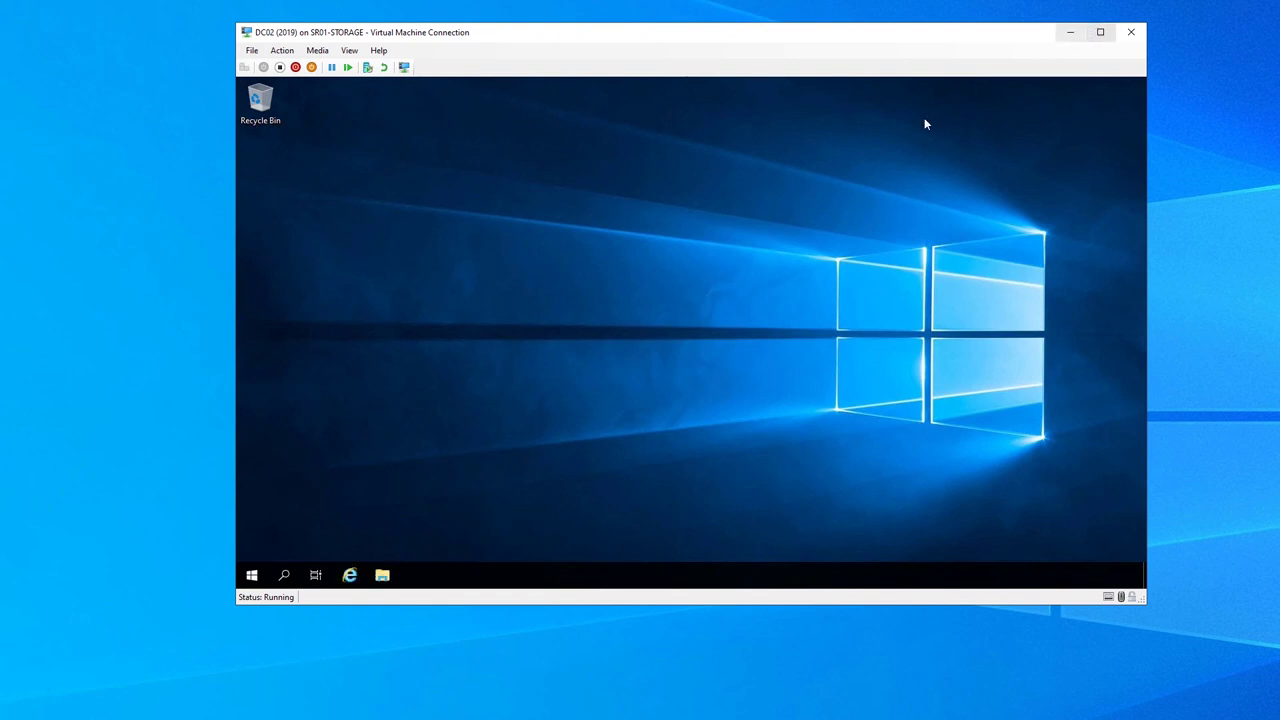
Run eventvwr, open the Directory Service log, and minimize Server Manager
key(super+r)
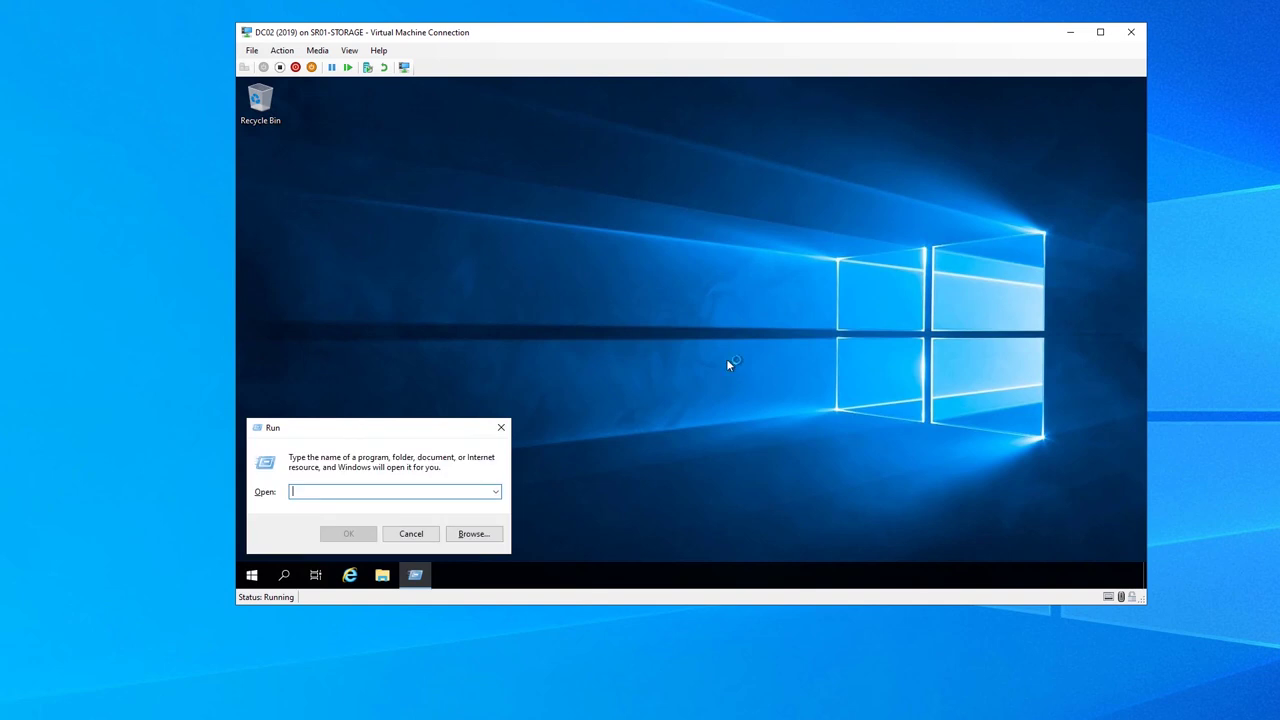
text(eventvwr)
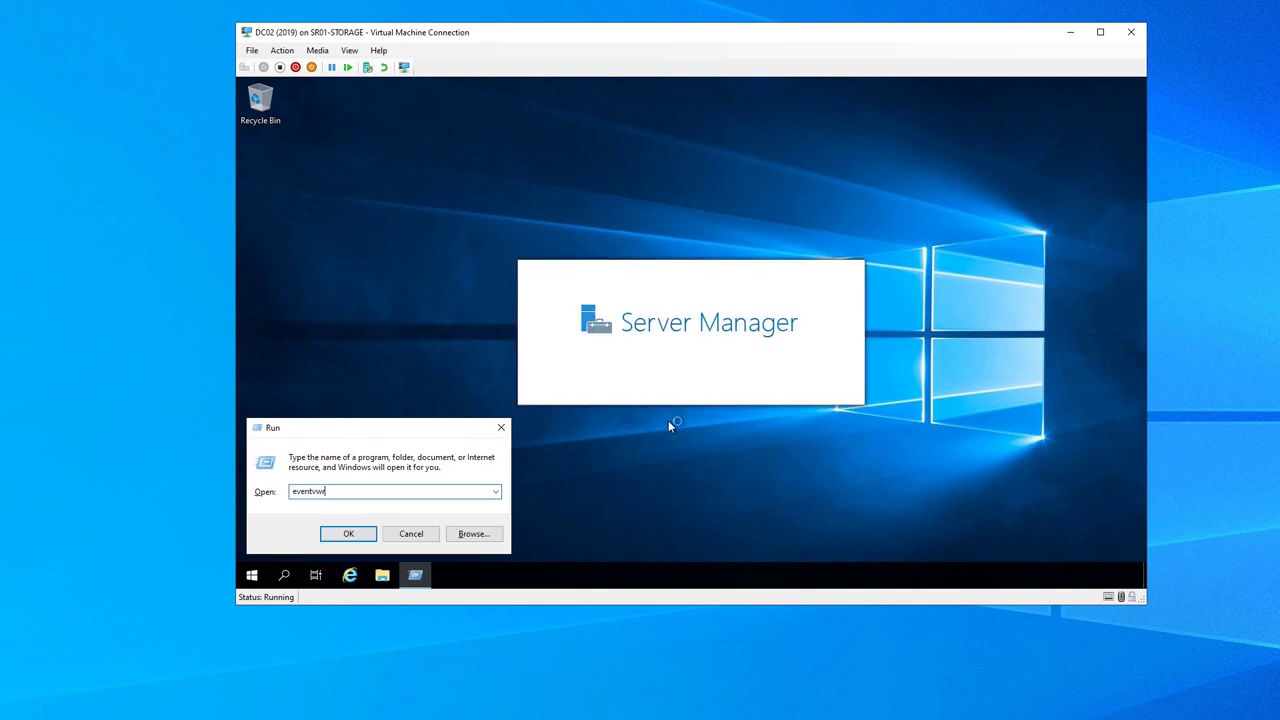
key(Return)
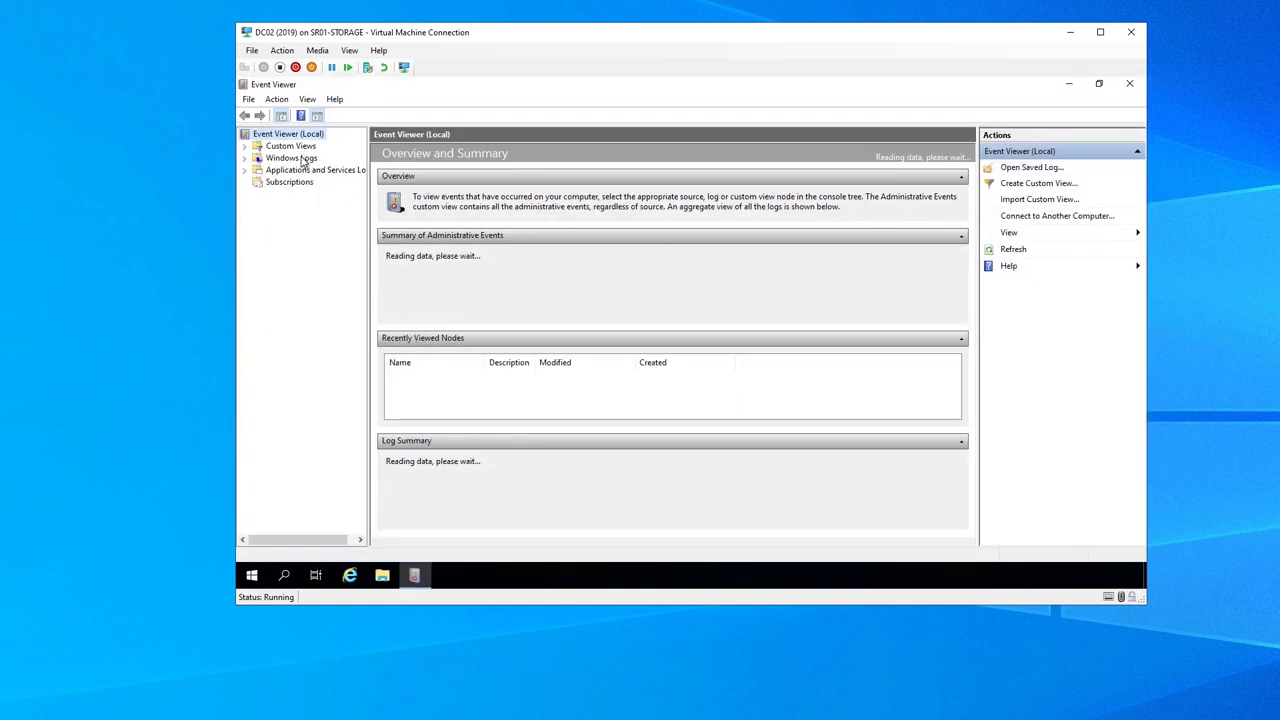
click(286, 170)
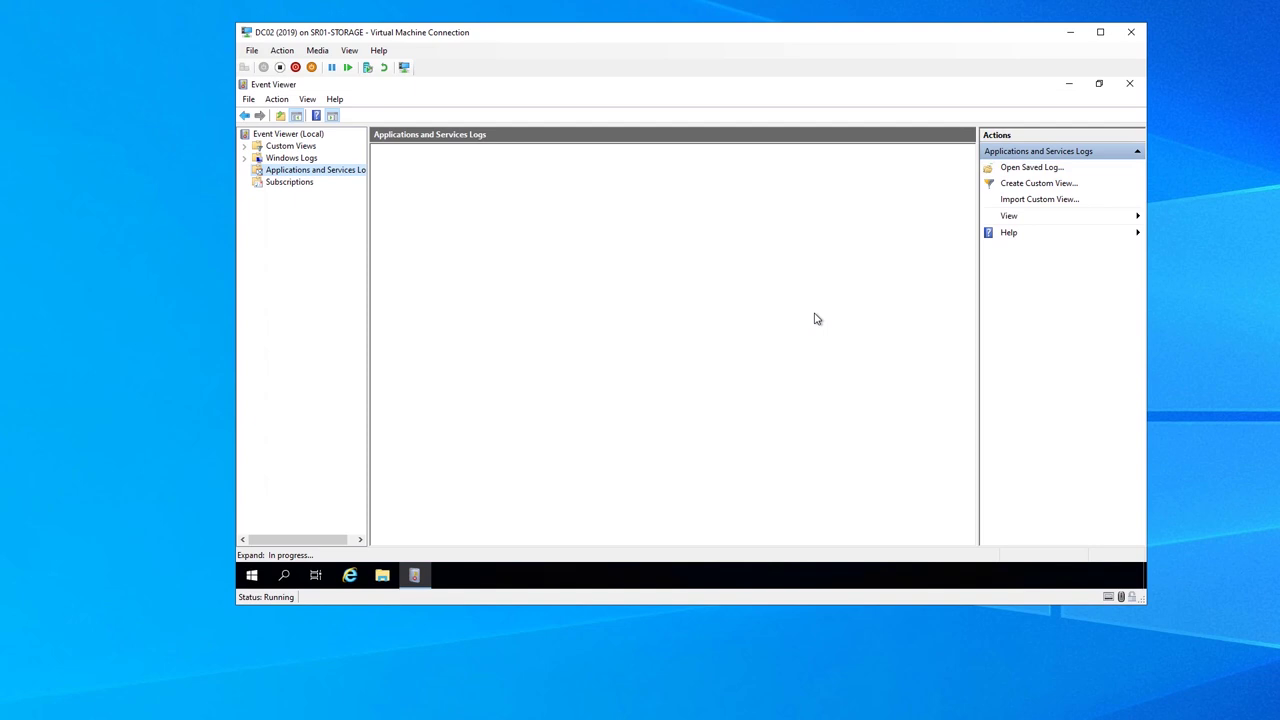
double_click(328, 174)
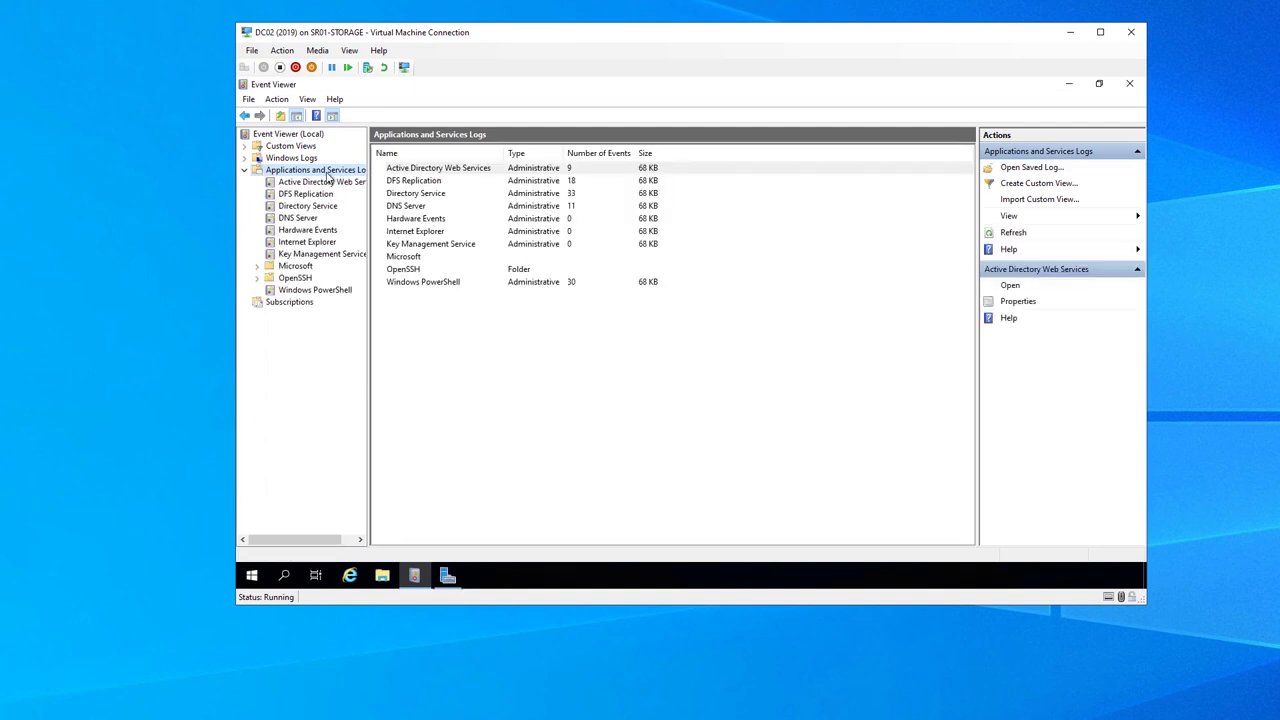
click(325, 206)
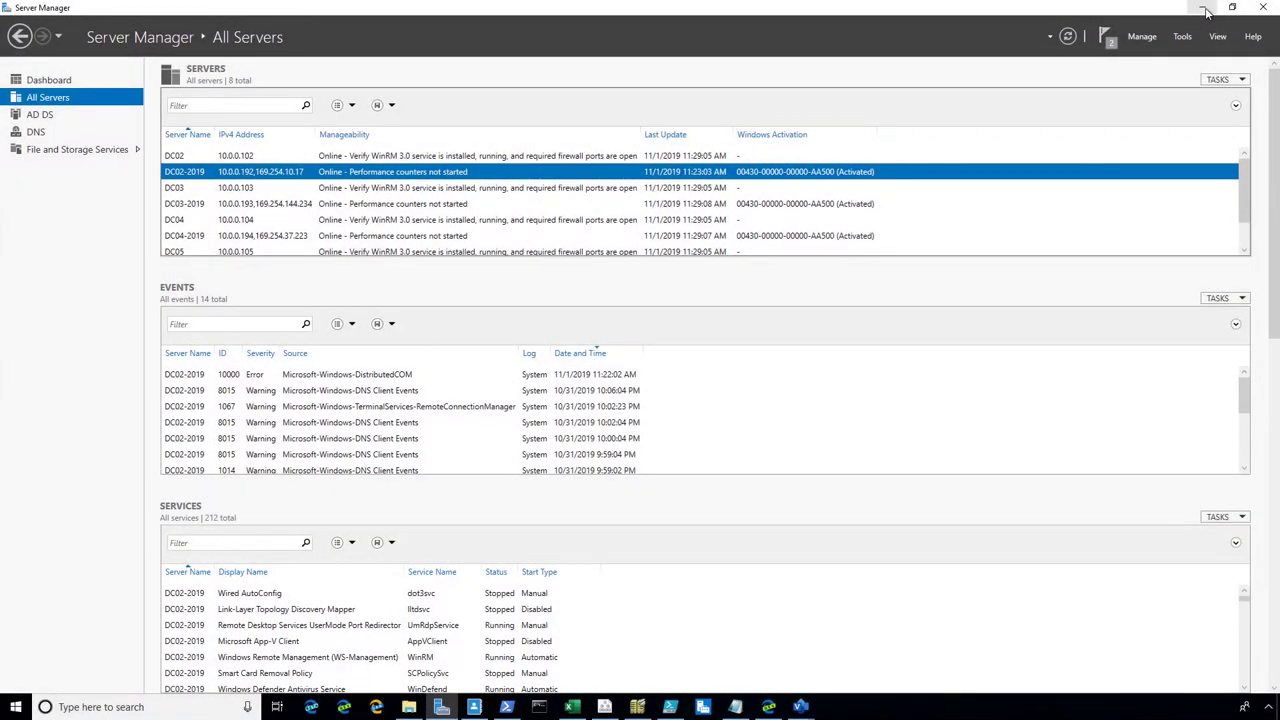
click(1204, 9)
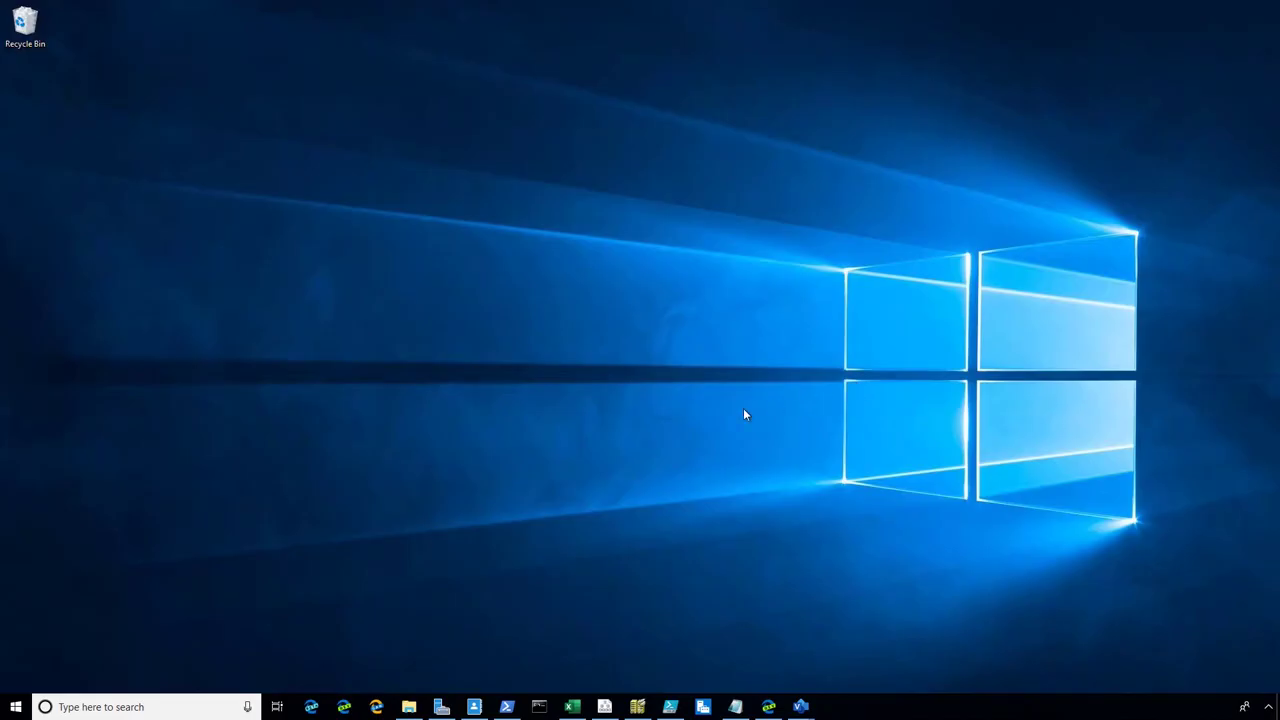
In PowerShell ISE, run the Get-ADDomain and Get-ADForest lines to check current FSMO holders
click(670, 706)
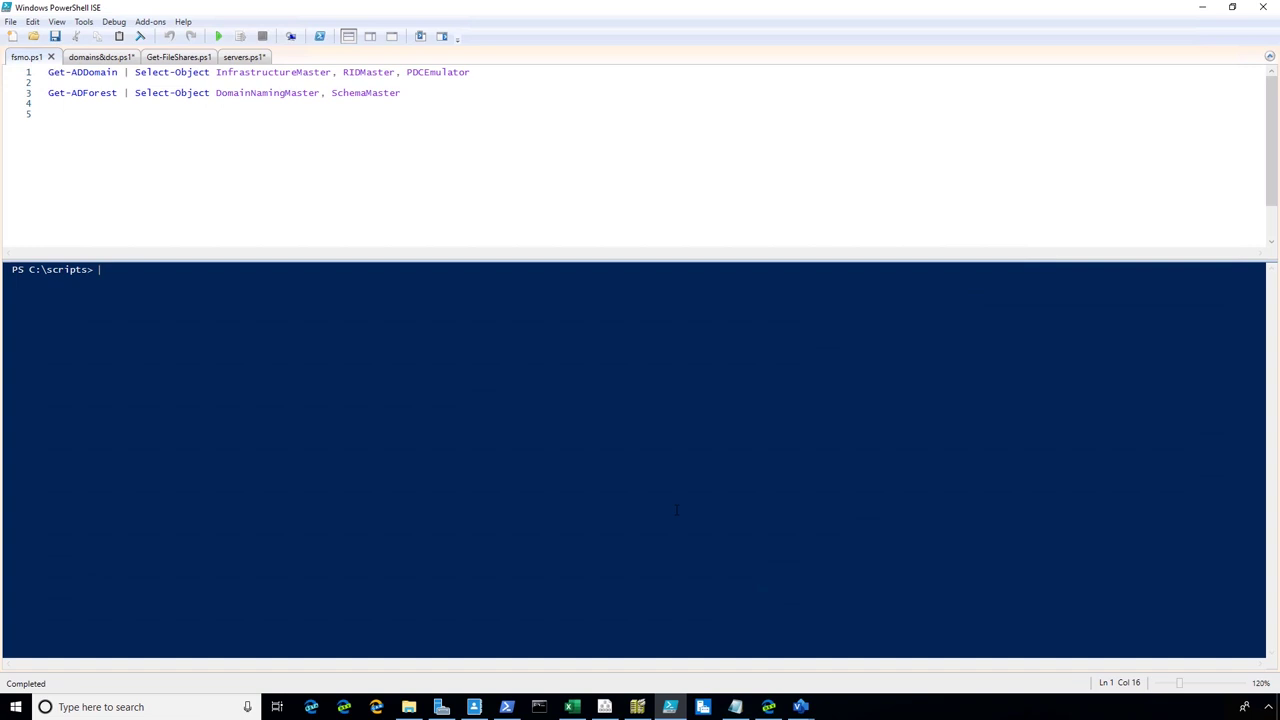
drag(490, 72, 55, 72)
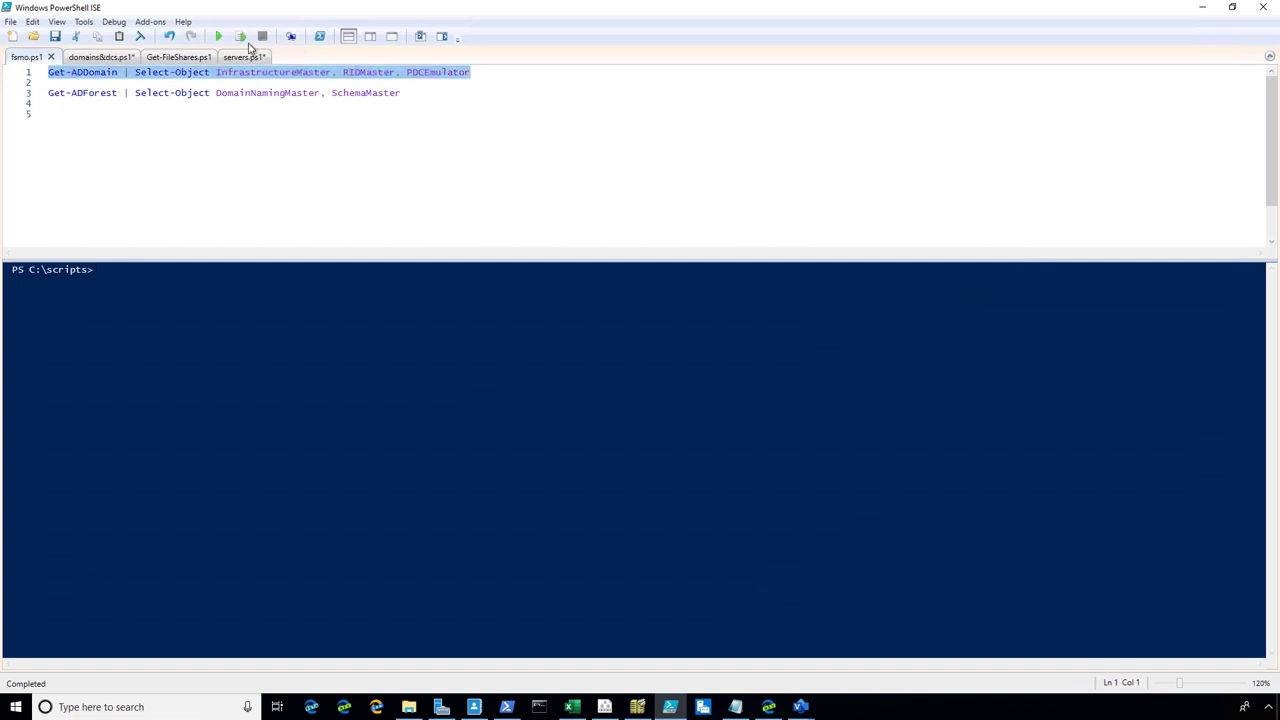
click(240, 36)
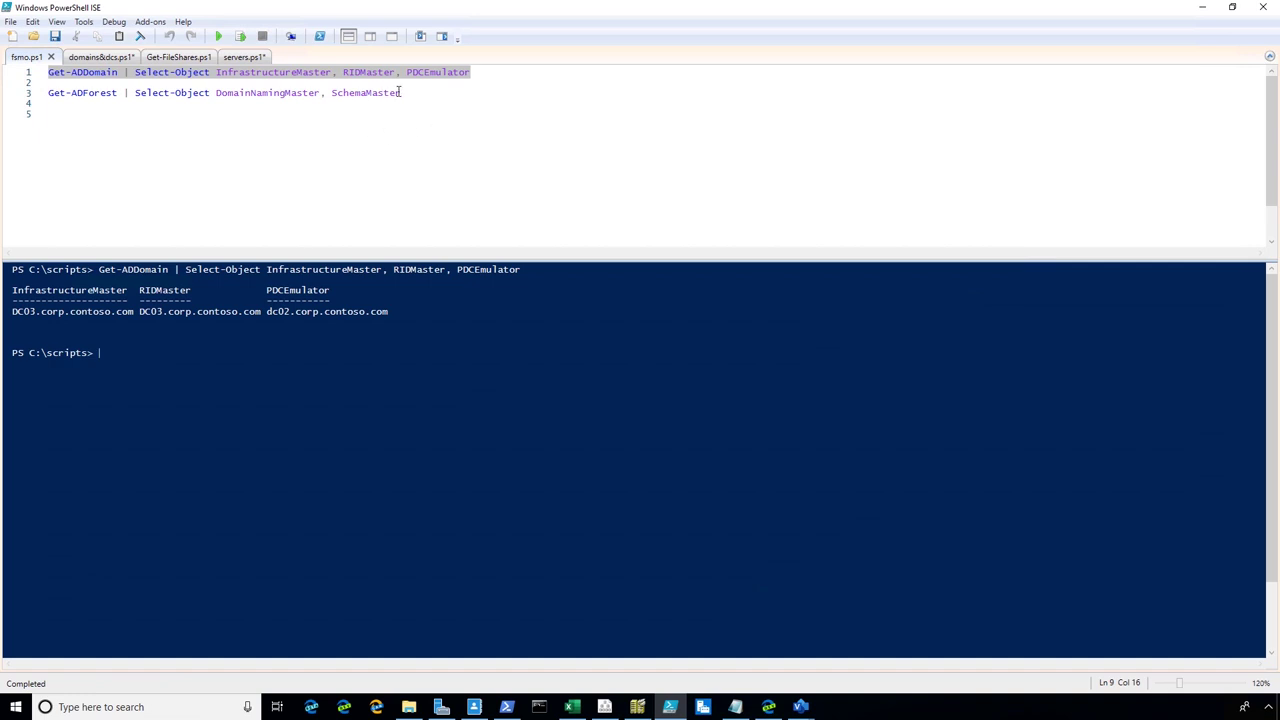
drag(400, 92, 50, 93)
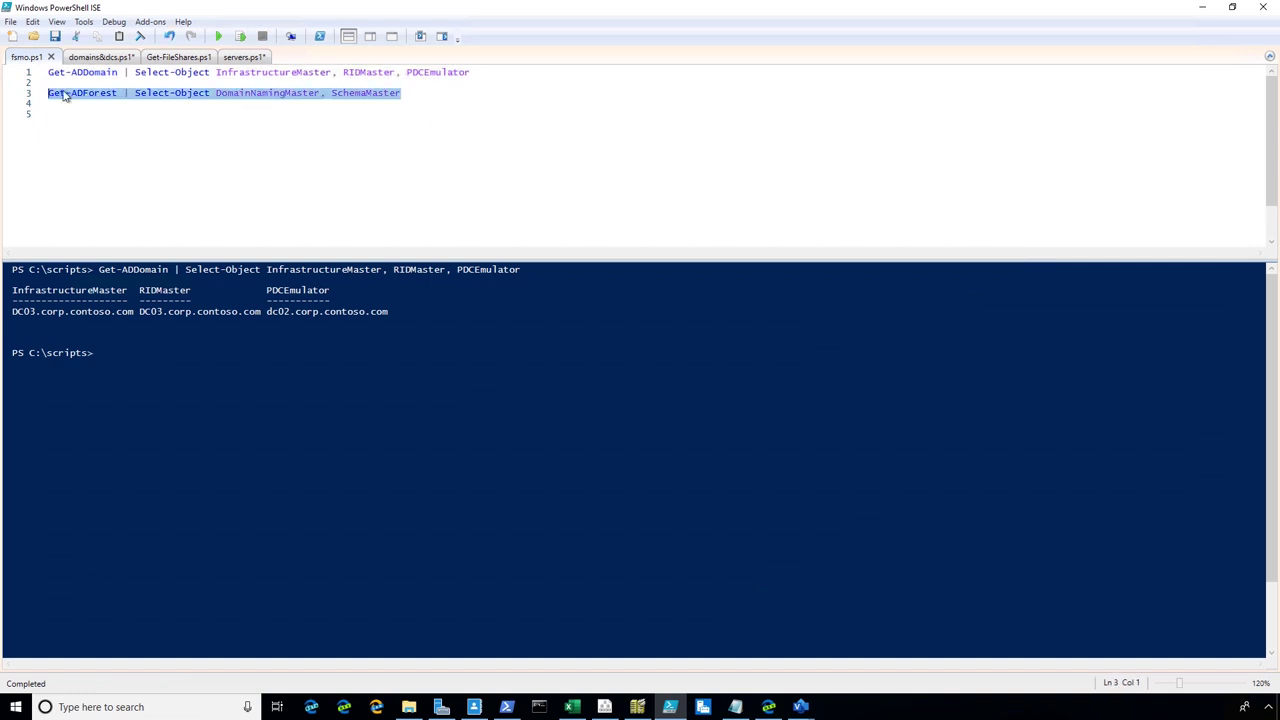
click(240, 36)
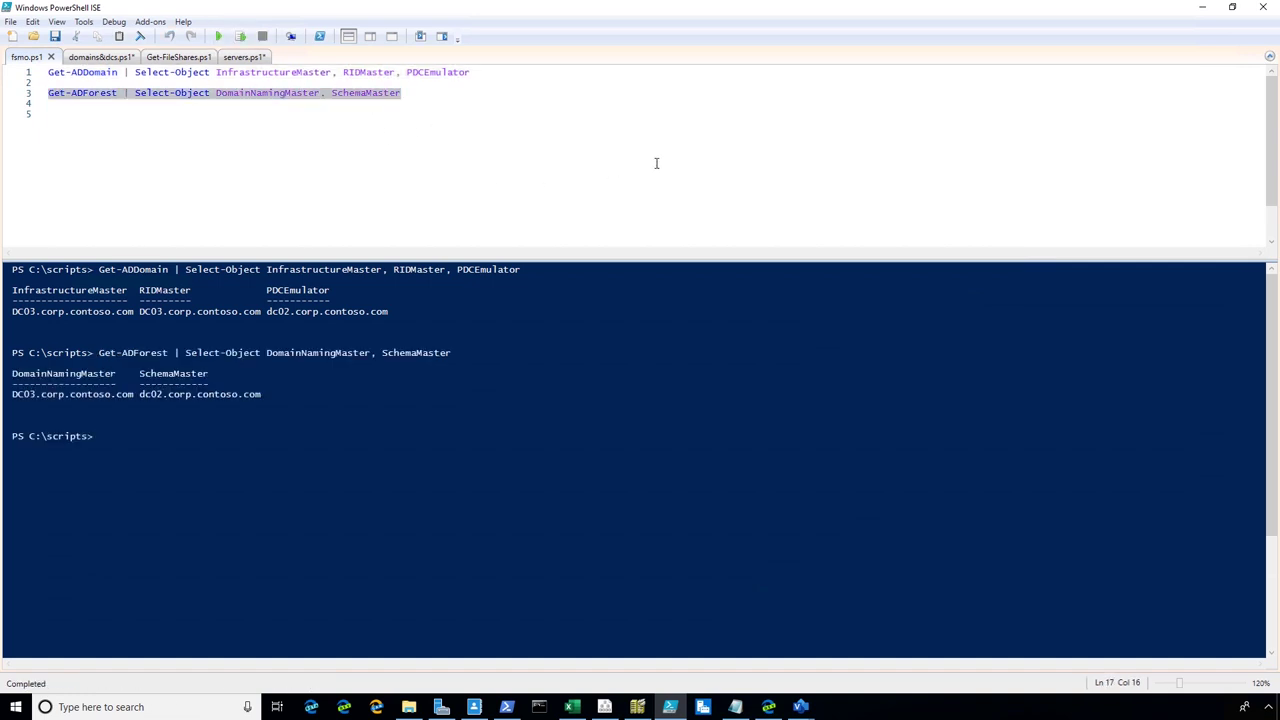
Move the PDCEmulator role to dc02-2019 with Move-ADDirectoryServerOperationMasterRole and confirm
text(move-ad)
key(Down)
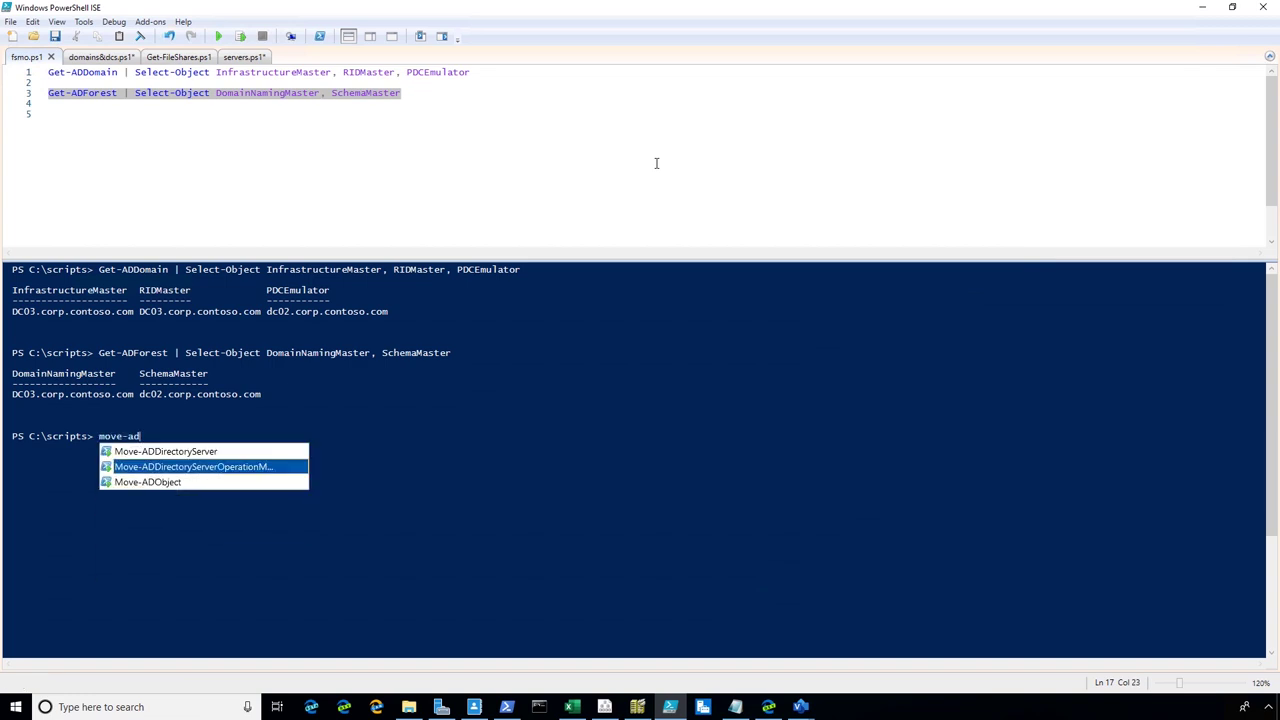
key(Tab)
text(-)
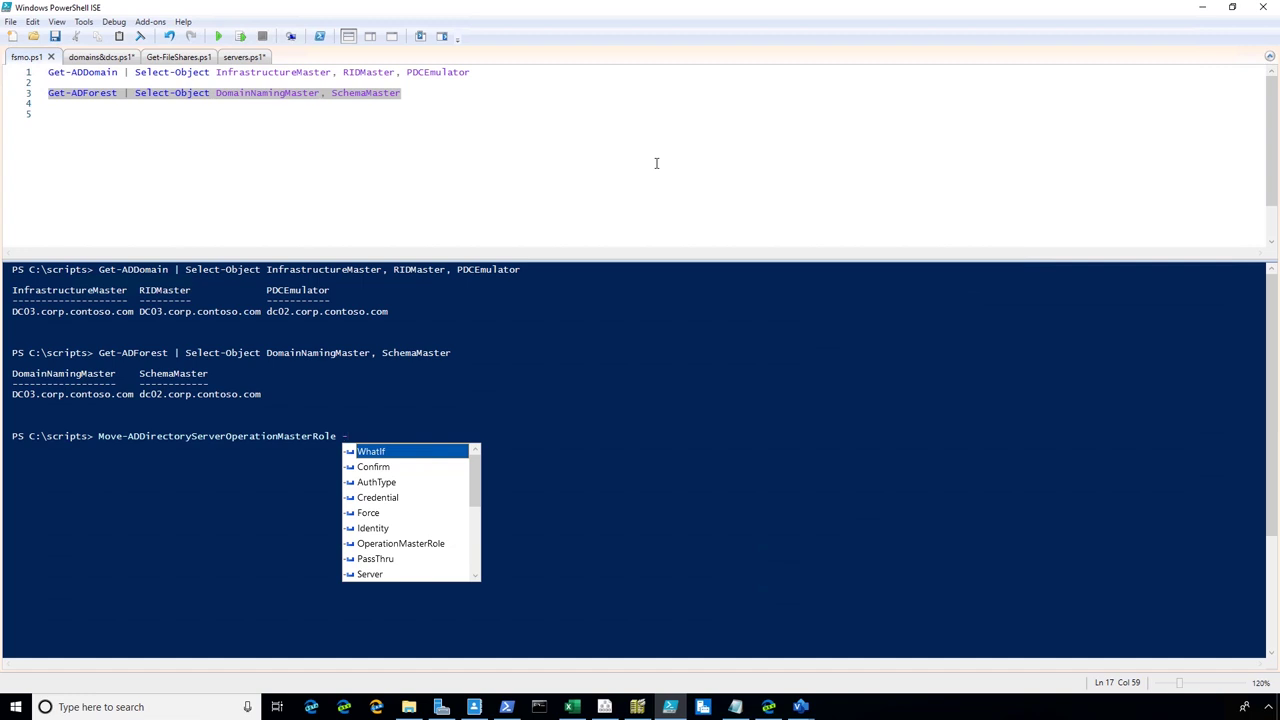
key(Down)
key(Down)
key(Down)
key(Down)
key(Down)
key(Tab)
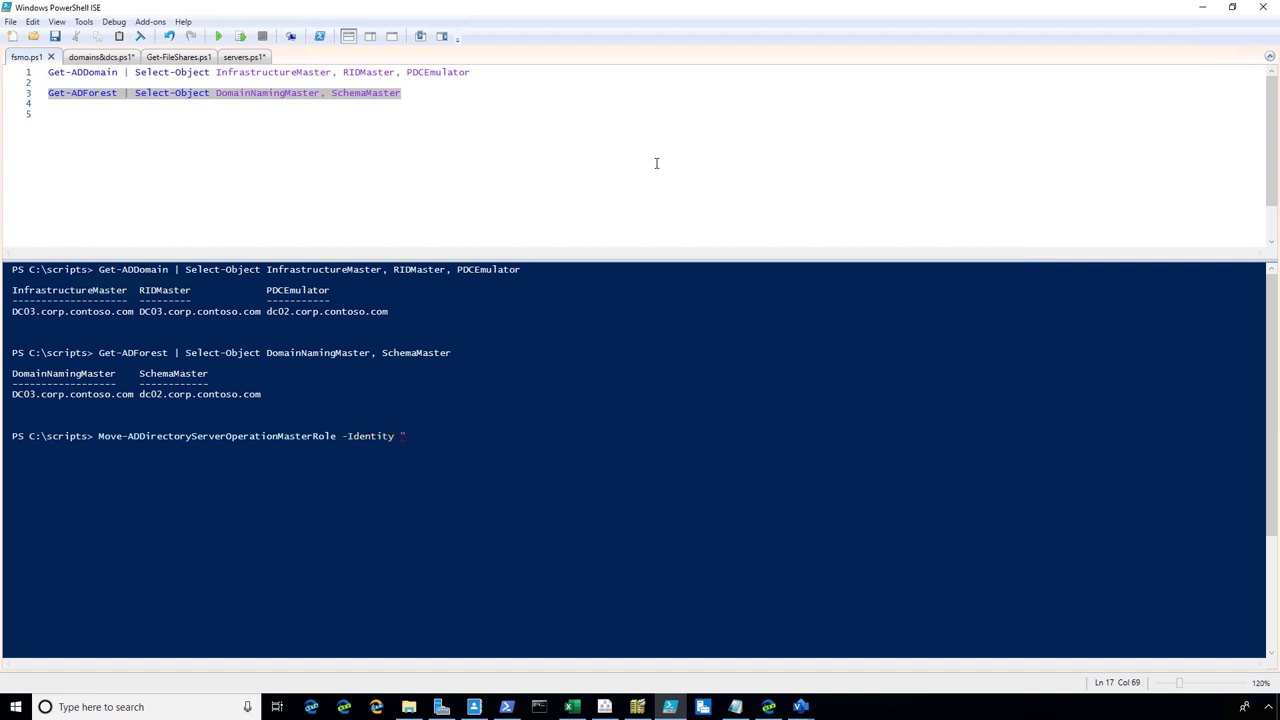
text("dc02-2019" -)
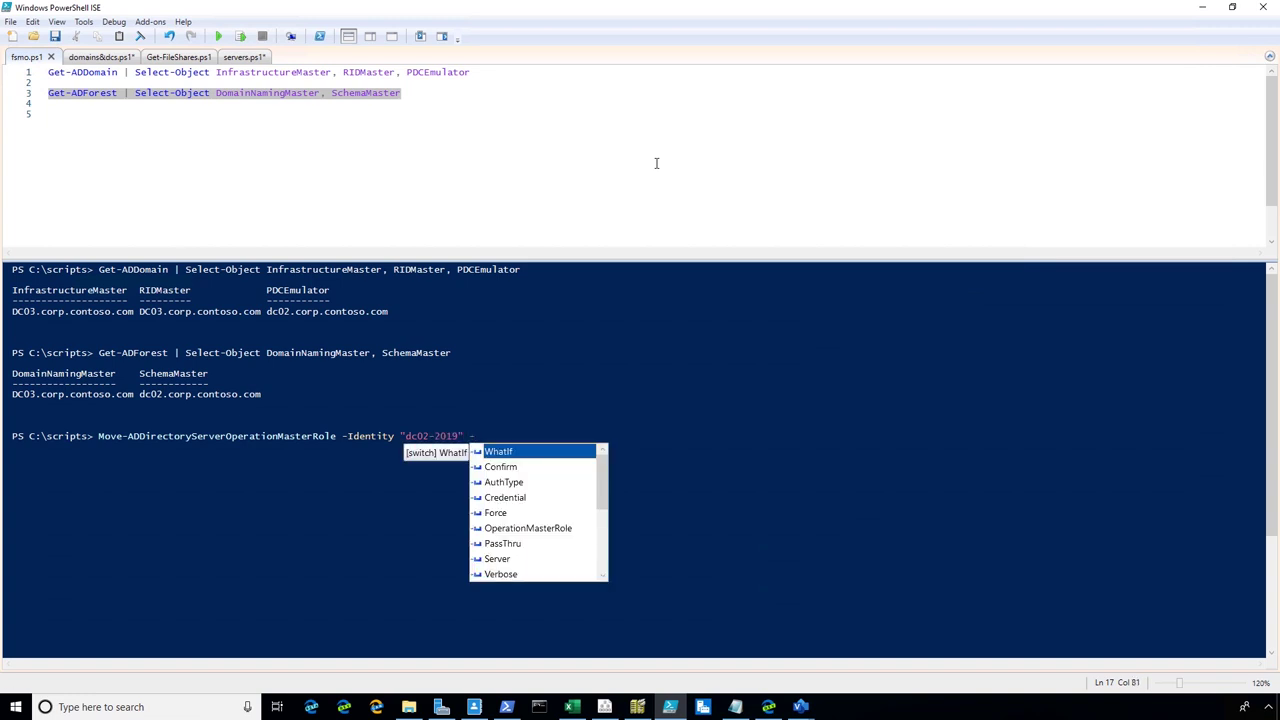
key(Down)
key(Down)
key(Down)
key(Down)
key(Down)
key(Tab)
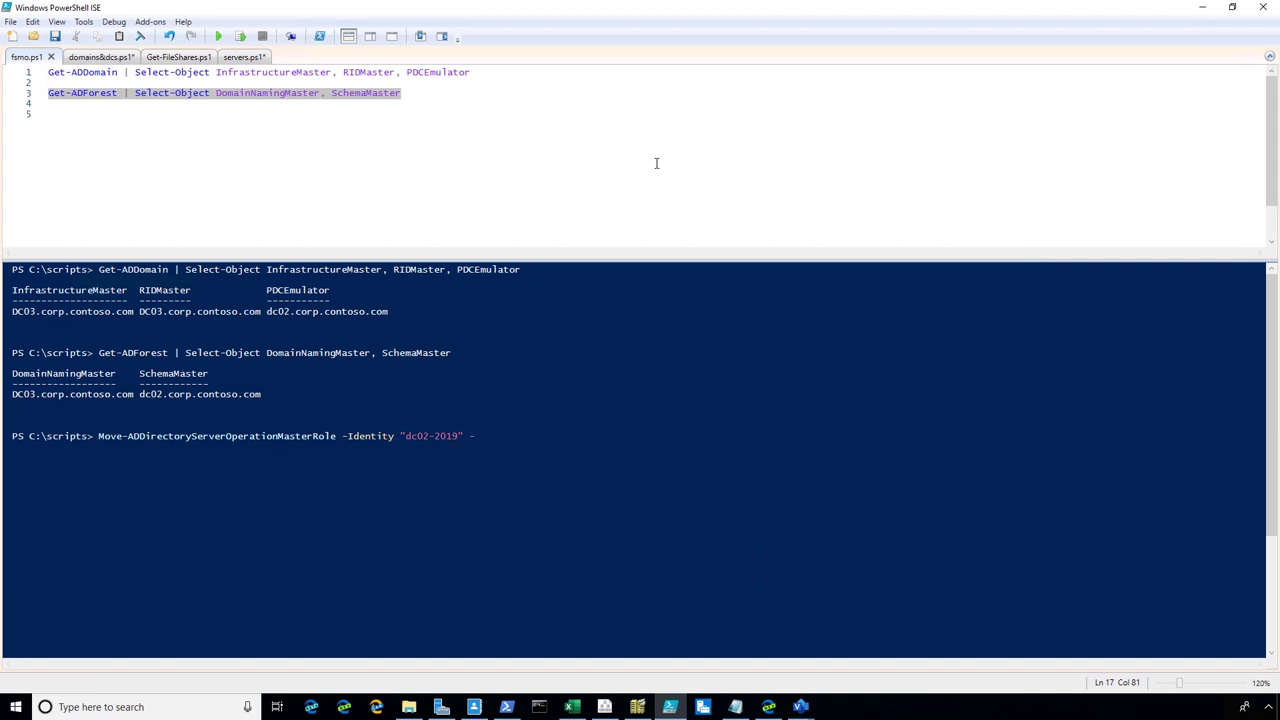
key(Down)
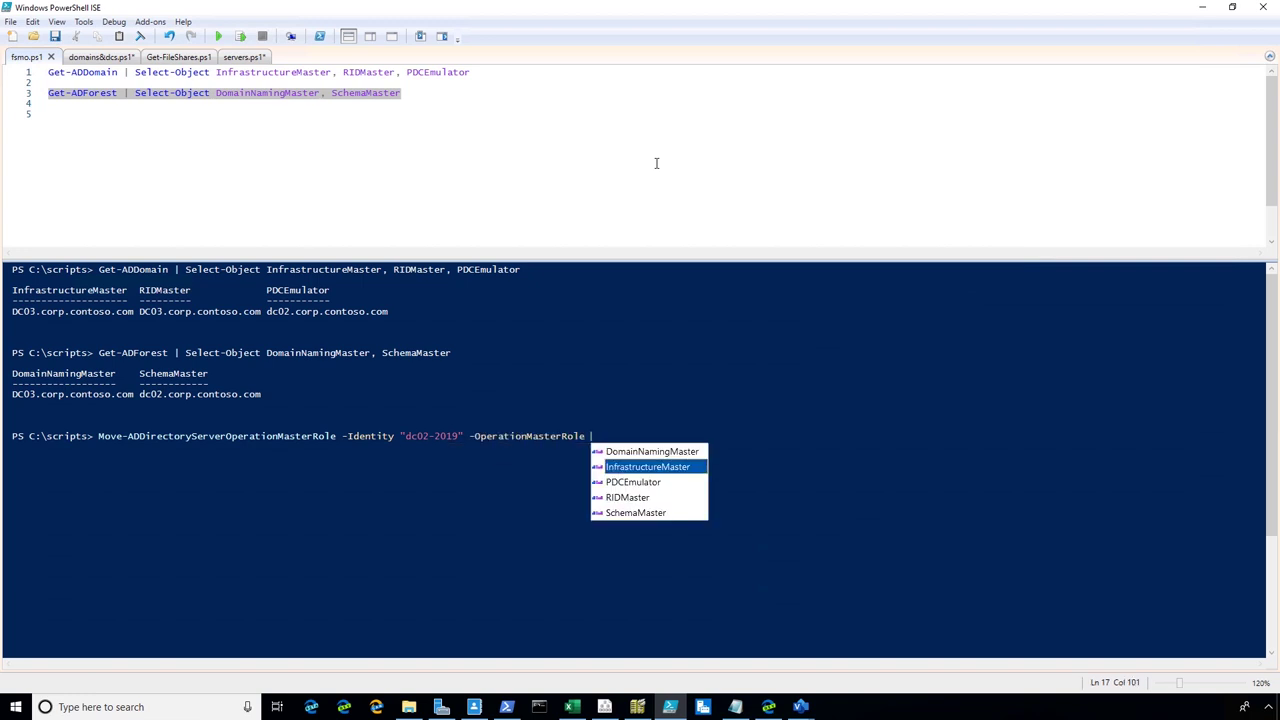
key(Down)
key(Tab)
key(Return)
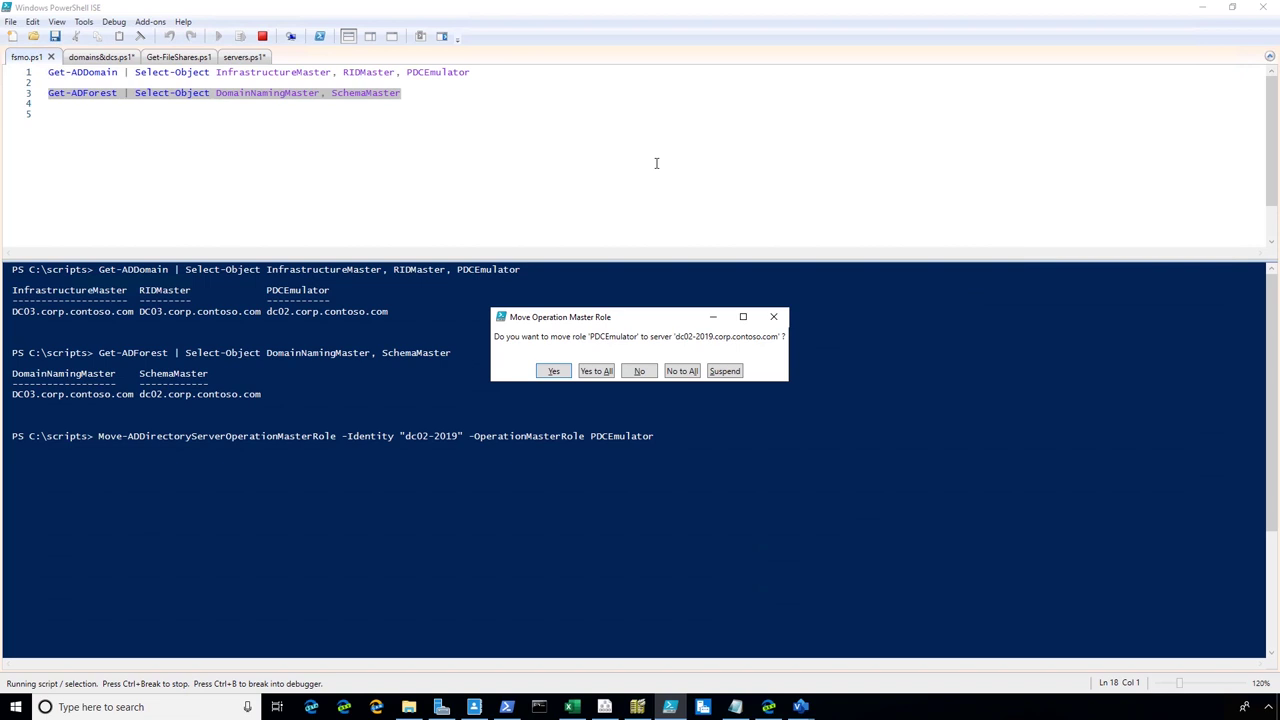
click(597, 371)
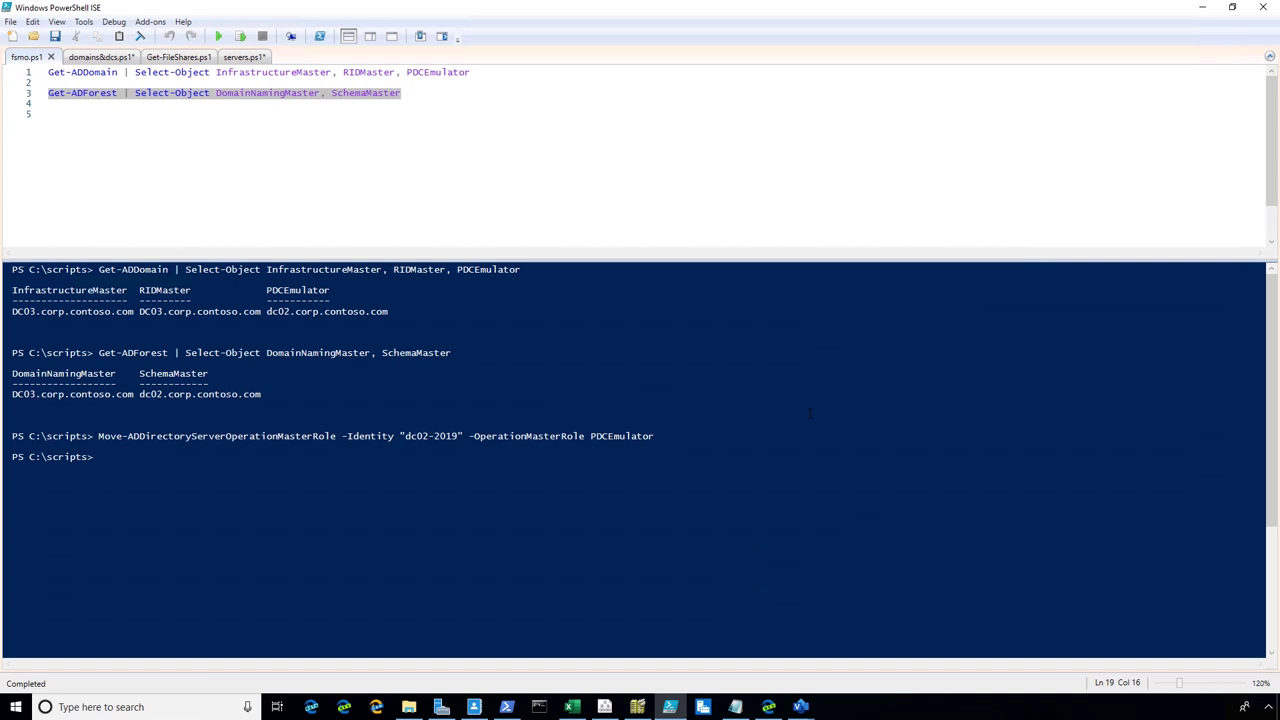
Rerun the command with SchemaMaster to move that role to dc02-2019 and confirm
key(Up)
key(BackSpace)
key(BackSpace)
key(BackSpace)
key(BackSpace)
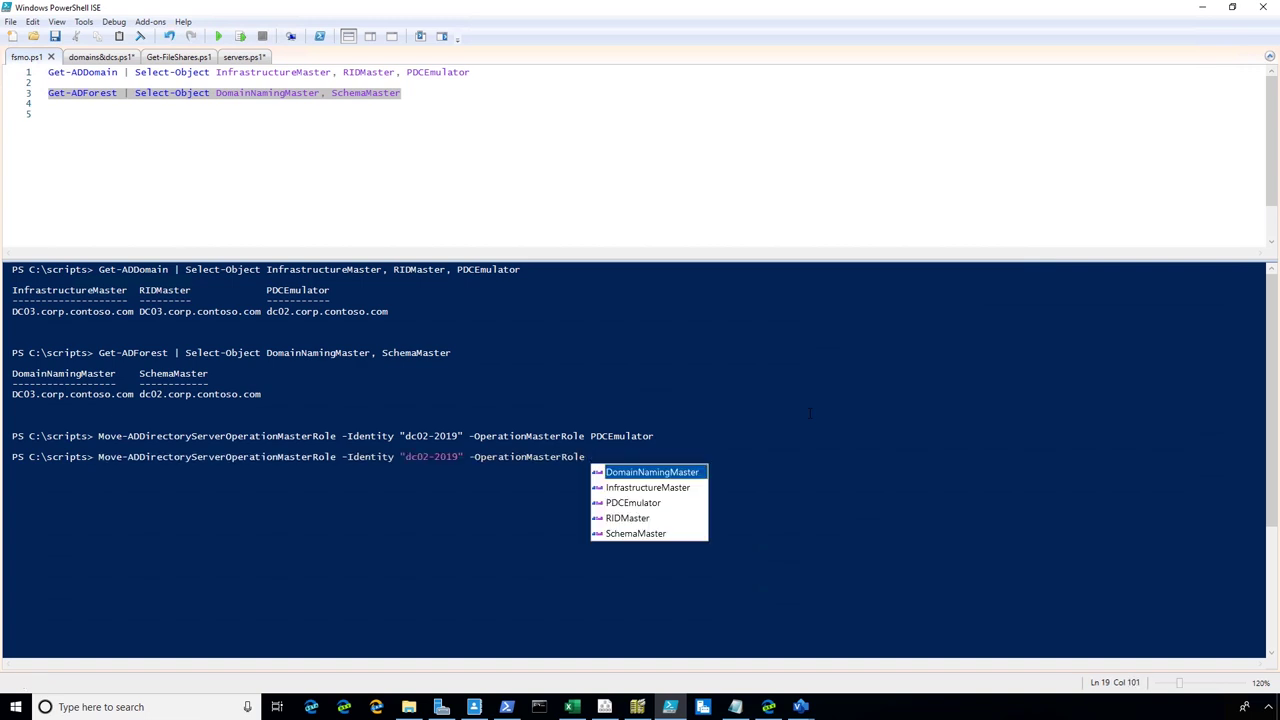
key(Down)
key(Down)
key(Down)
key(Down)
key(Return)
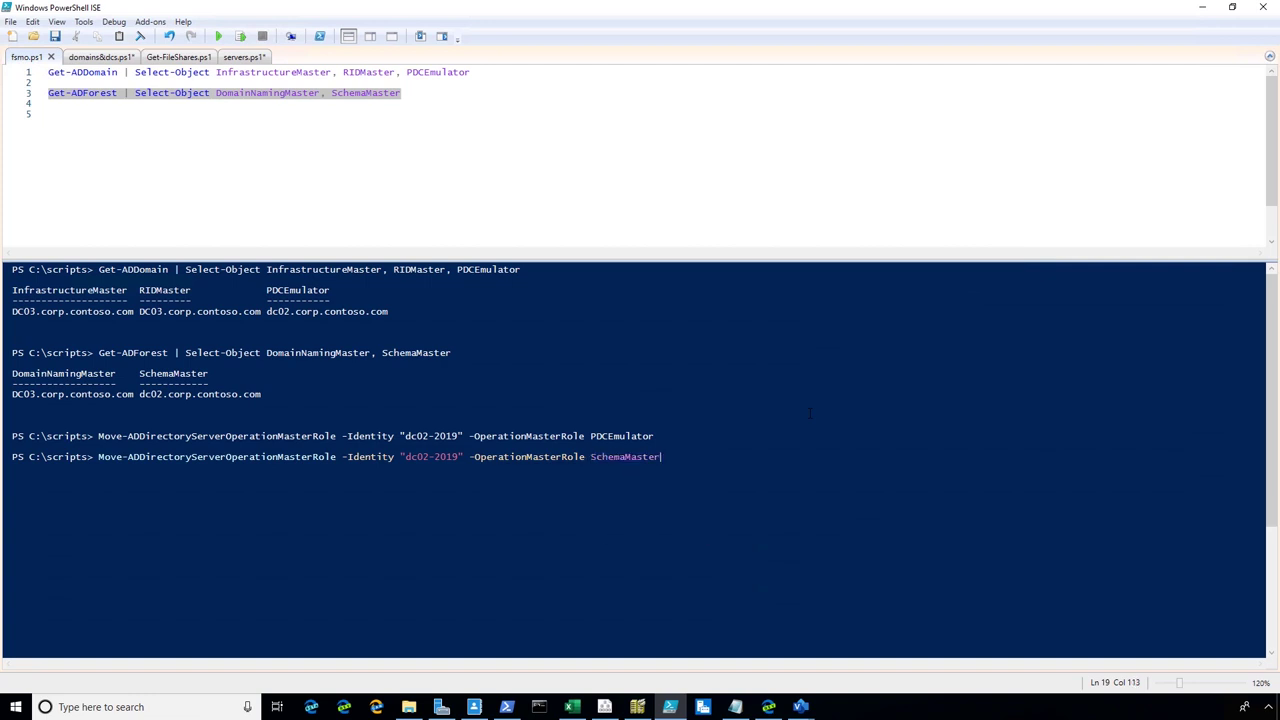
key(Return)
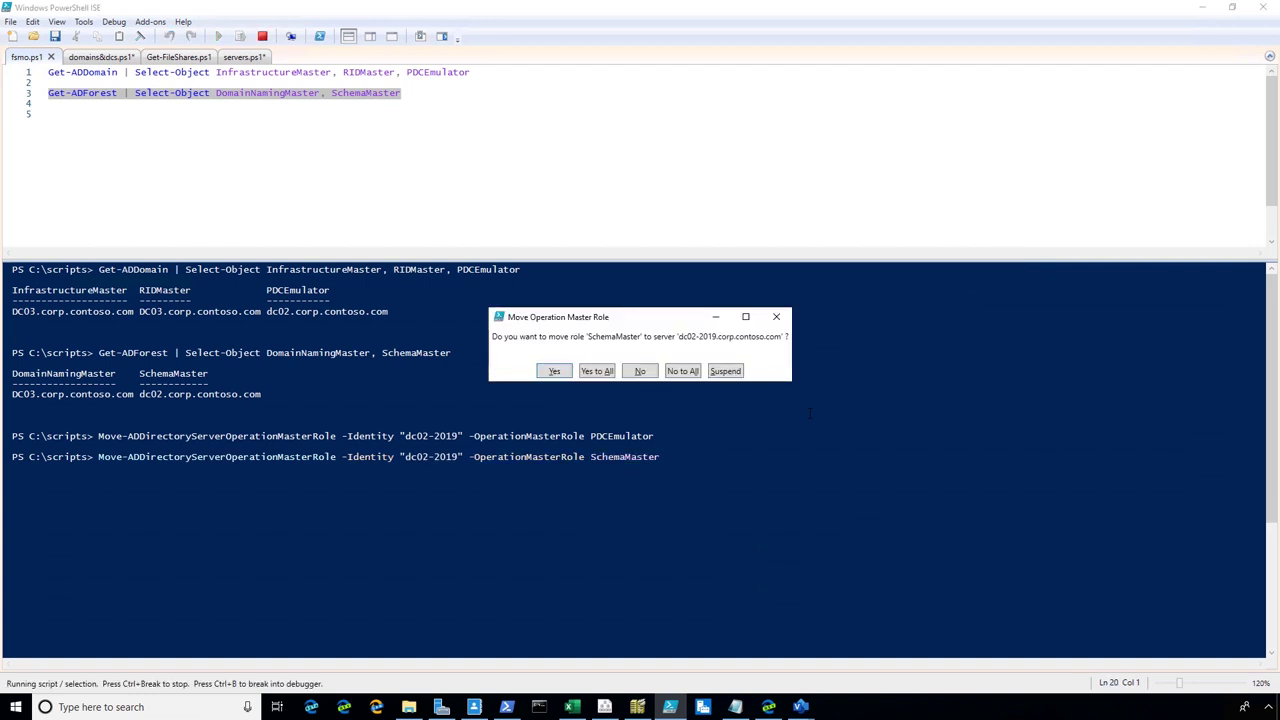
click(606, 373)
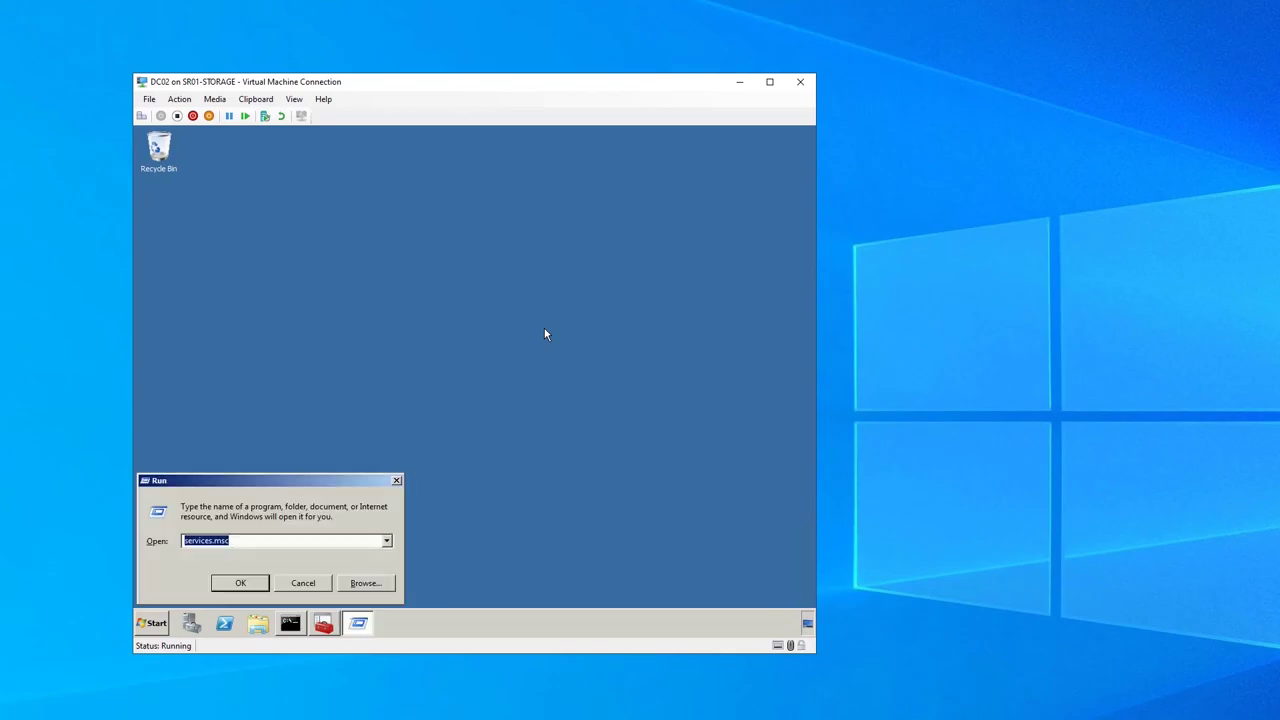
Launch dcpromo on the old DC and continue past the global catalog warning without deleting the domain
text(dcpromo)
key(Return)
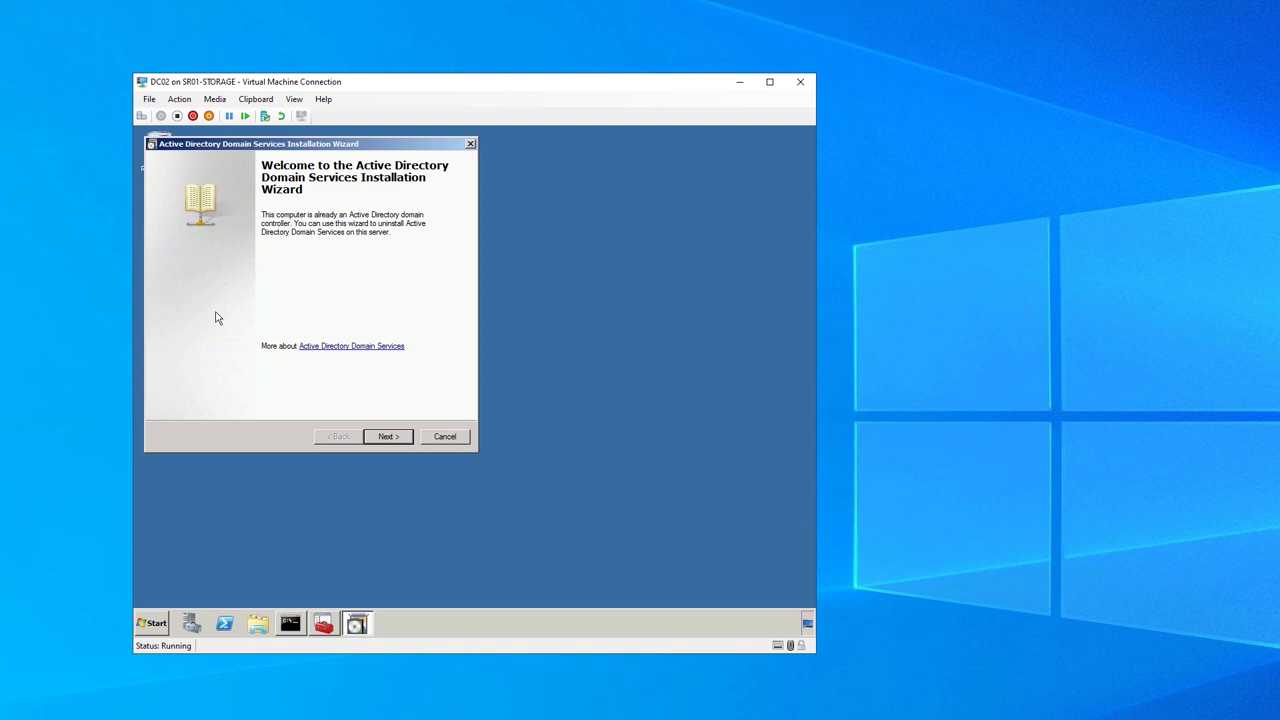
click(388, 436)
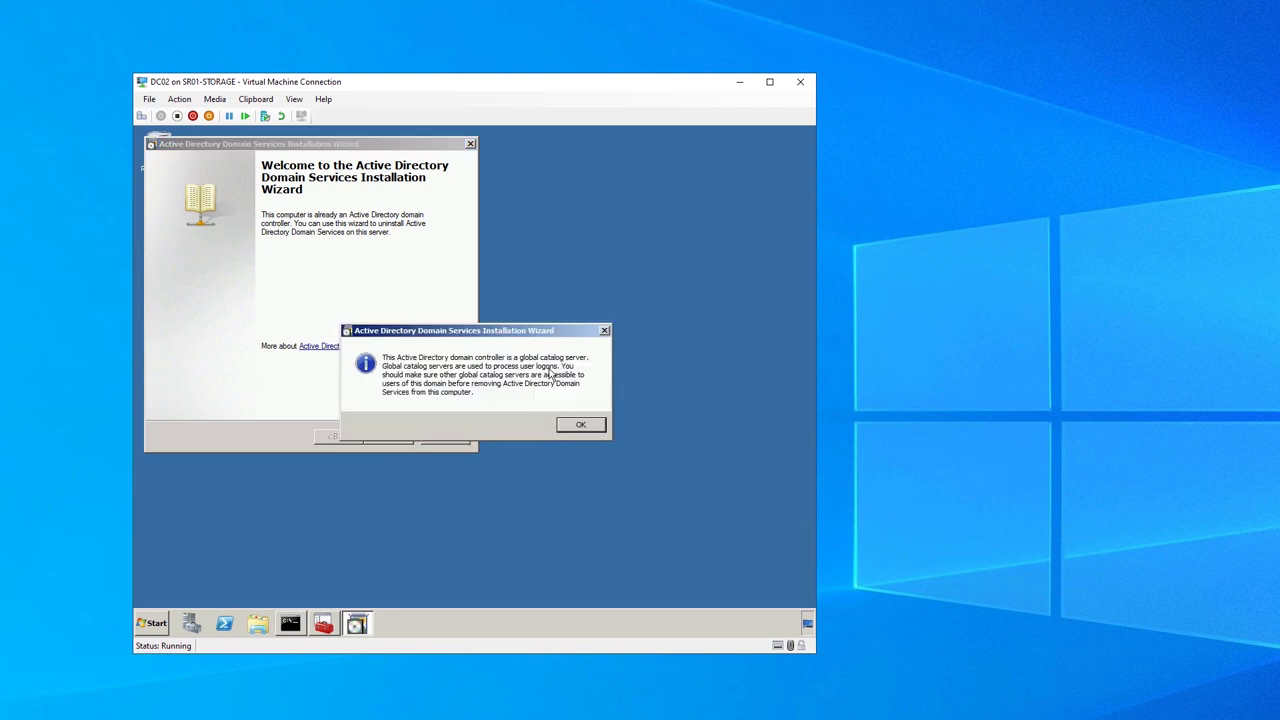
click(595, 427)
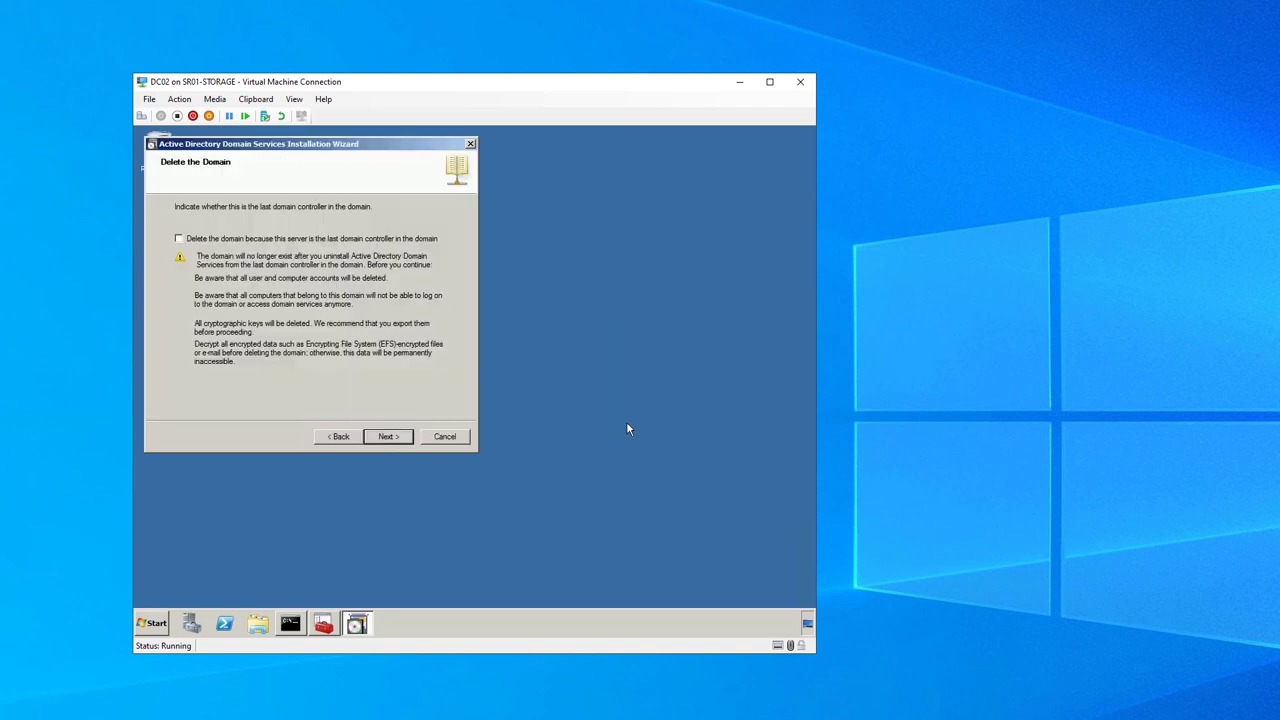
click(390, 436)
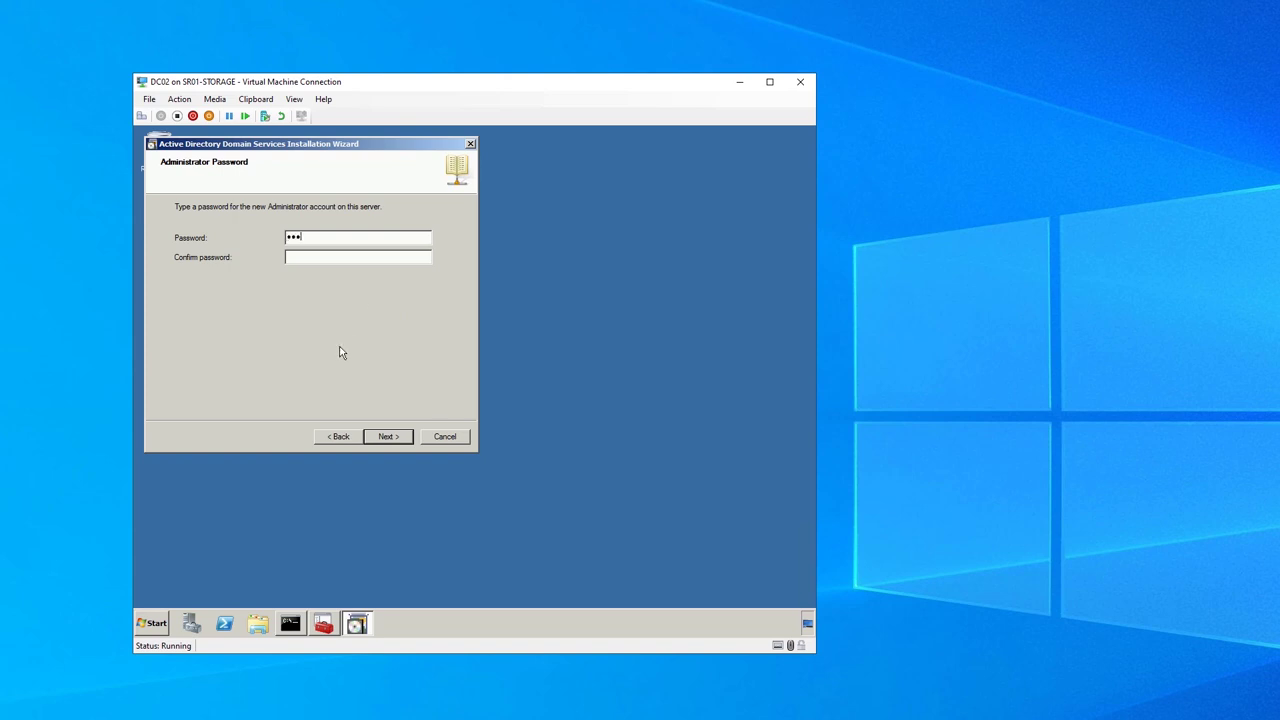
Enter the new administrator password and start AD DS removal with reboot on completion
text(****)
key(Tab)
key(Return)
click(388, 436)
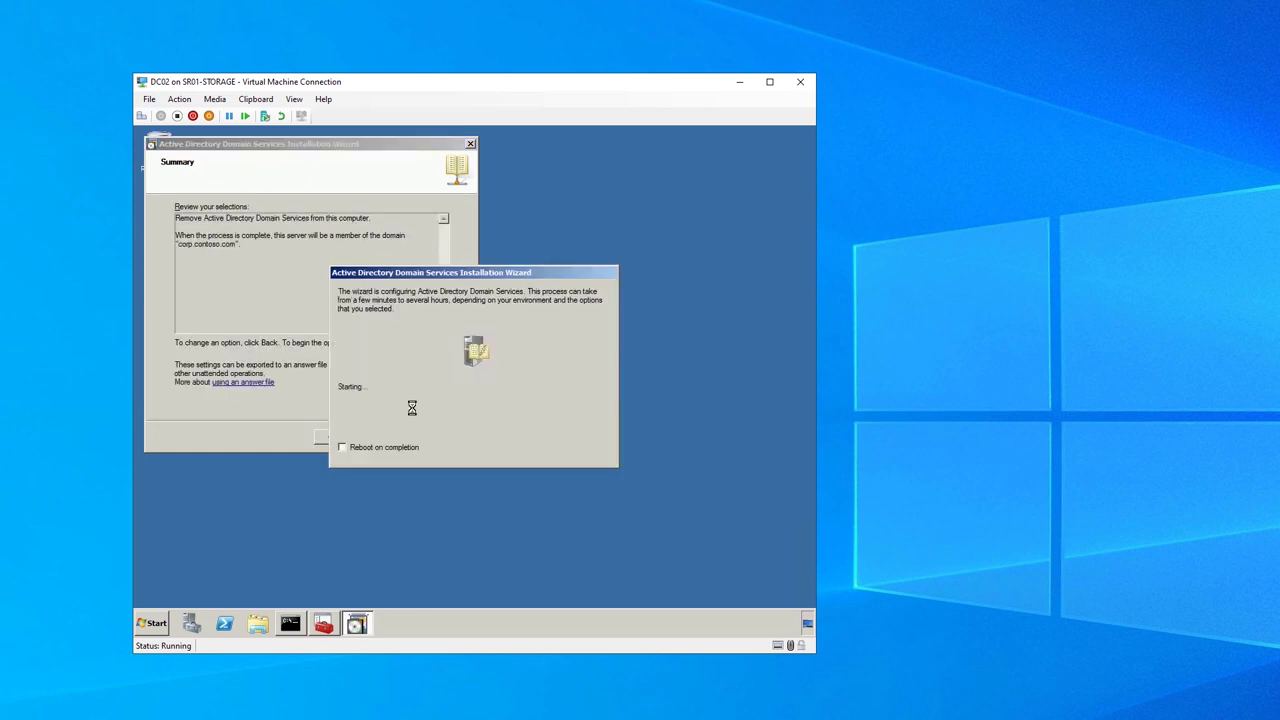
click(413, 449)
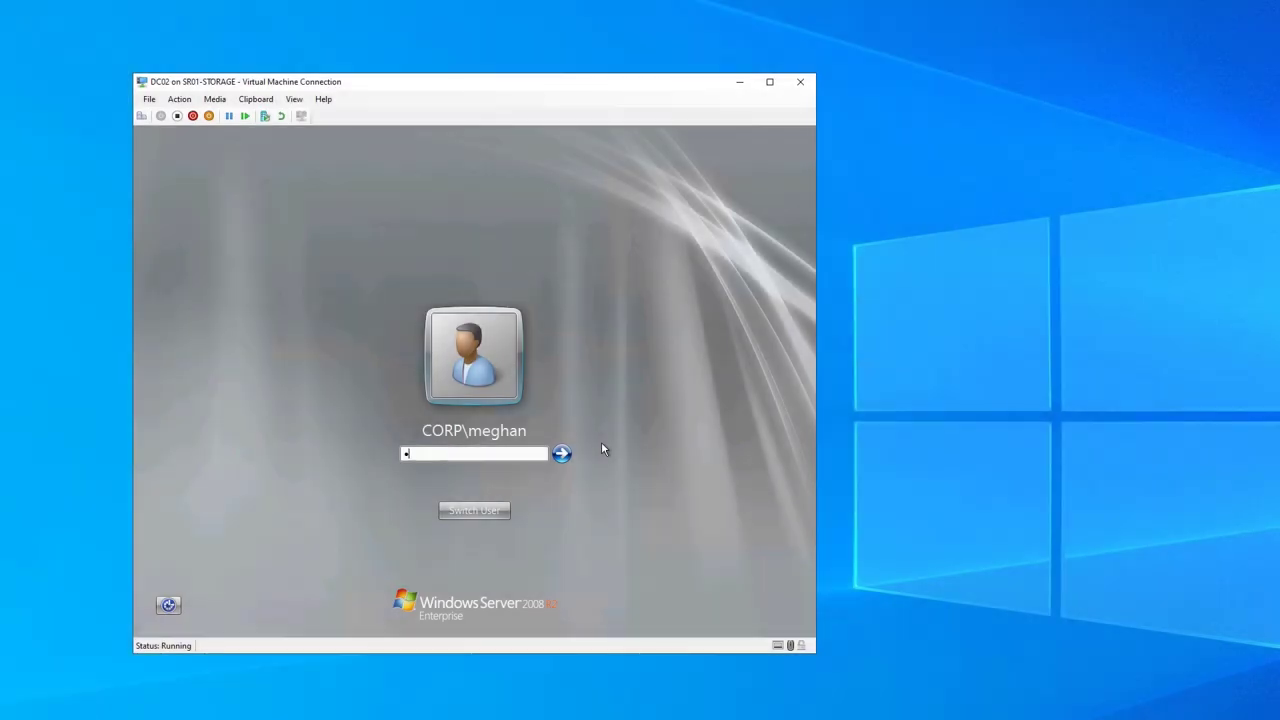
Sign in to the old DC and set its IPv4 alternate DNS server to 10.0.0.103
text(************)
key(Return)
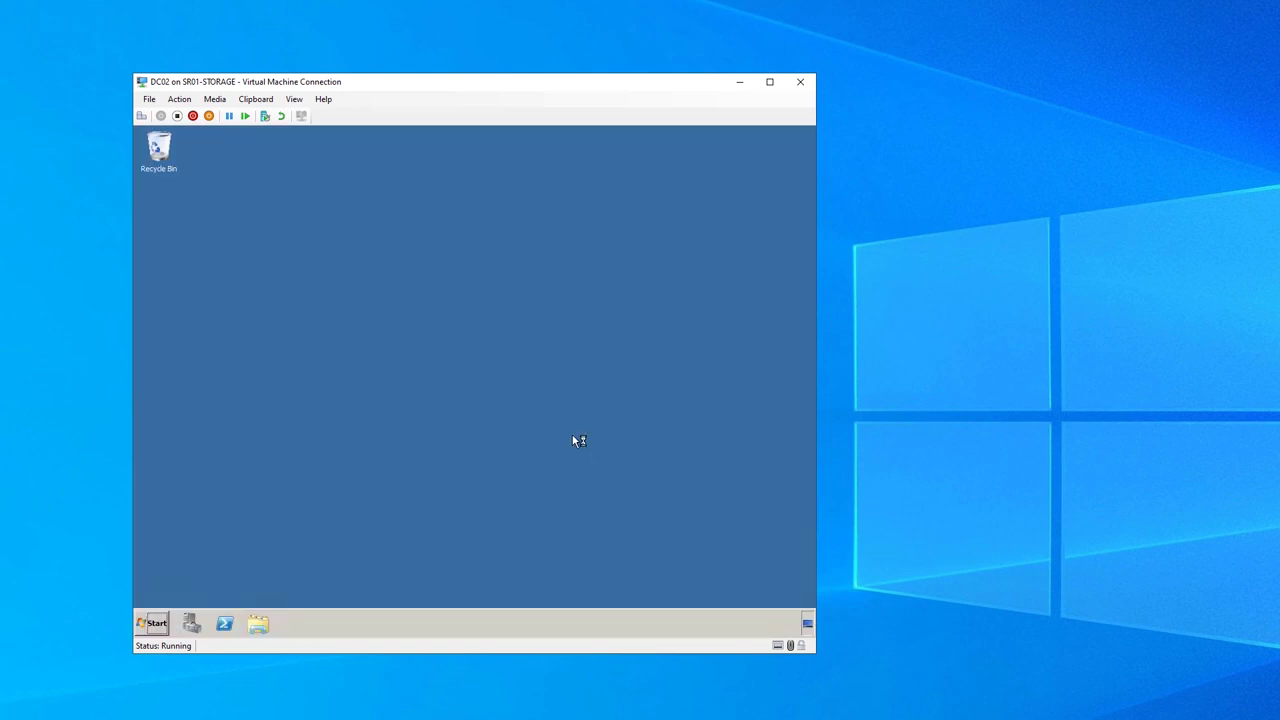
key(super+r)
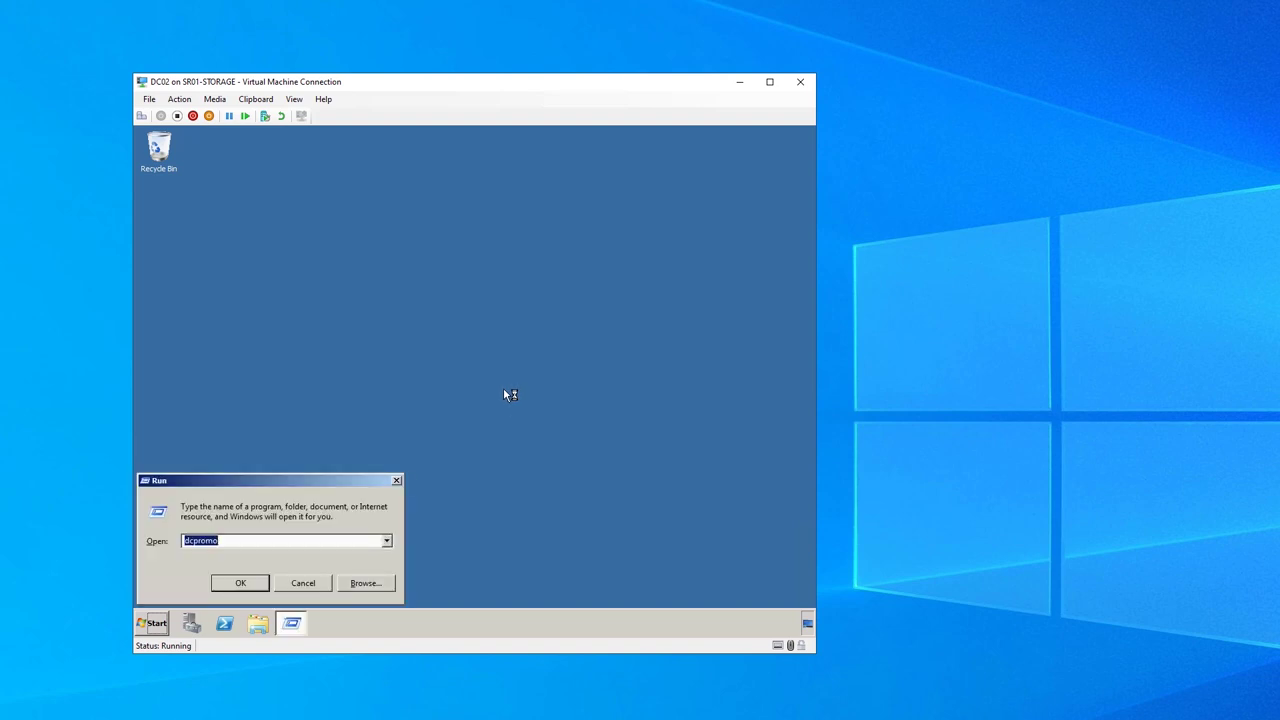
text(ncpa.cpl)
key(Return)
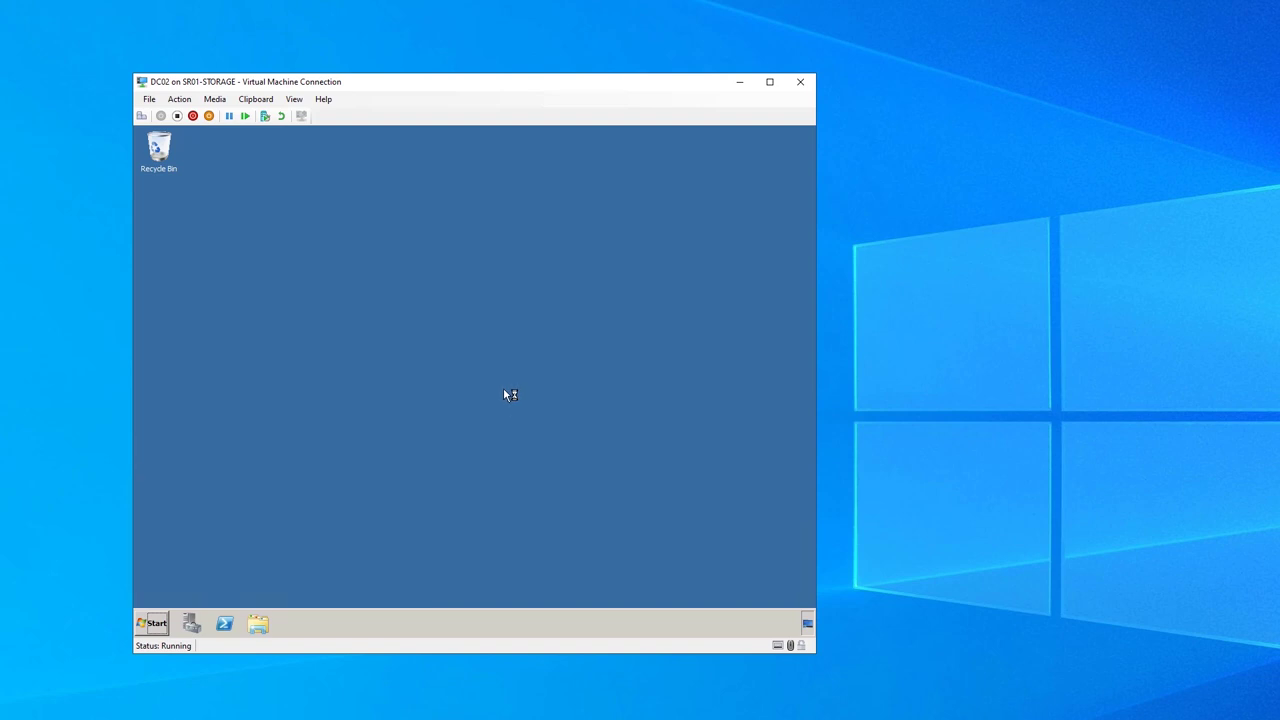
right_click(286, 253)
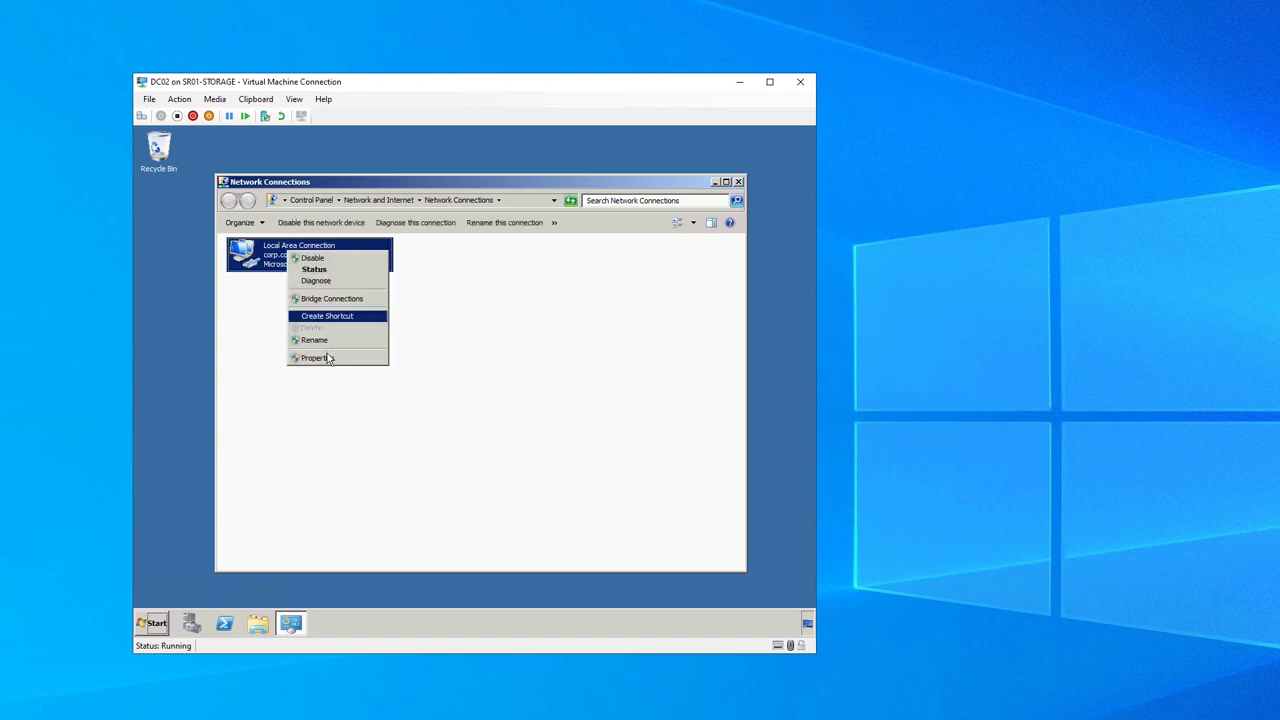
click(371, 362)
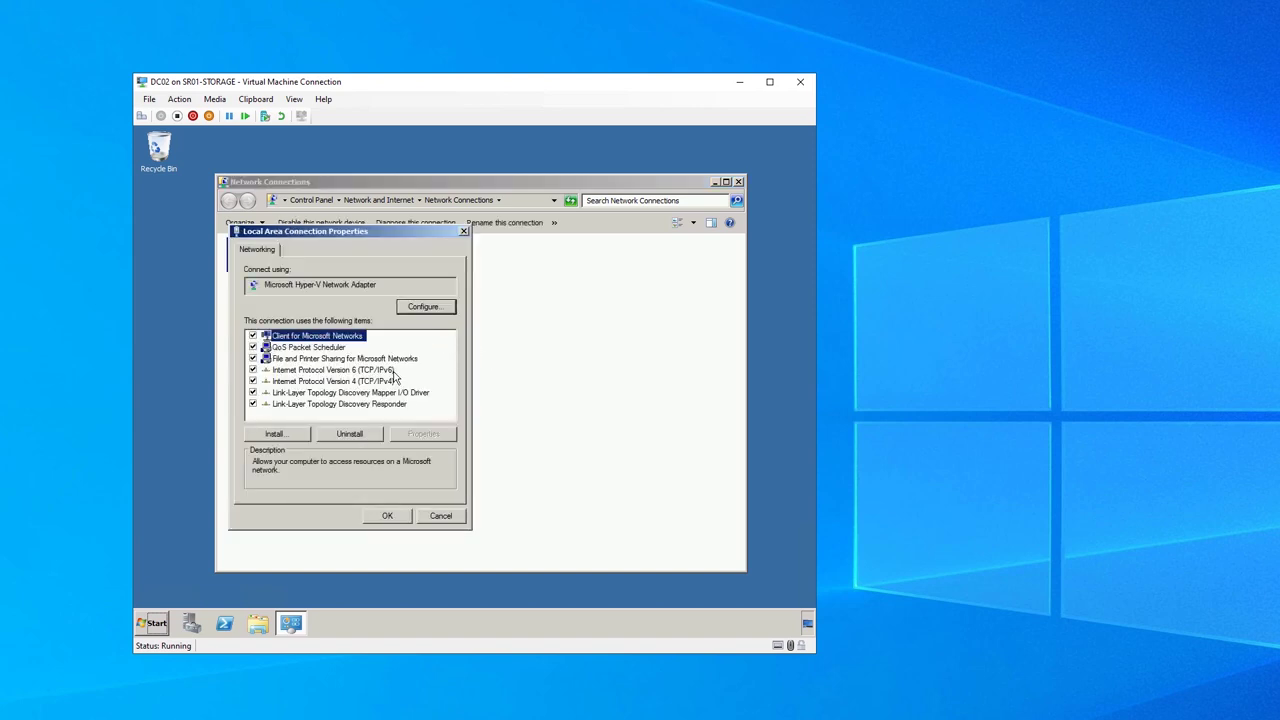
click(393, 381)
click(425, 434)
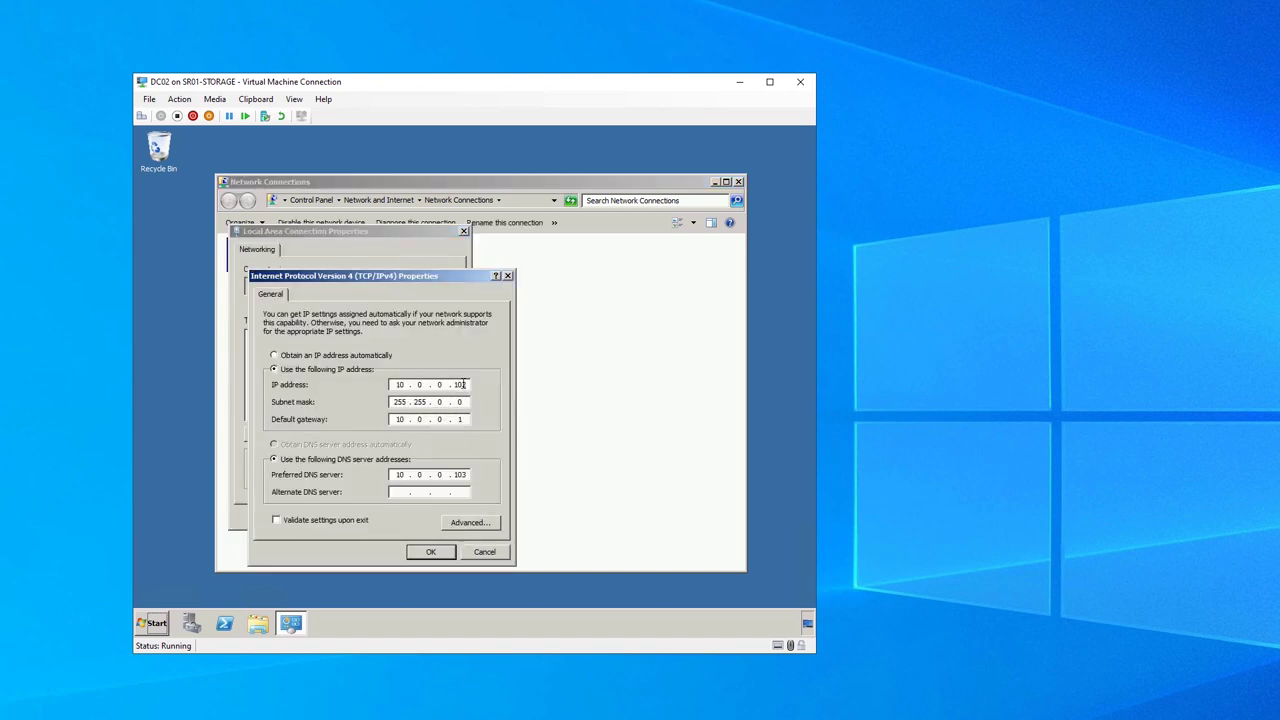
click(467, 388)
click(402, 493)
text(10 . 0 . 0 . 103)
click(431, 551)
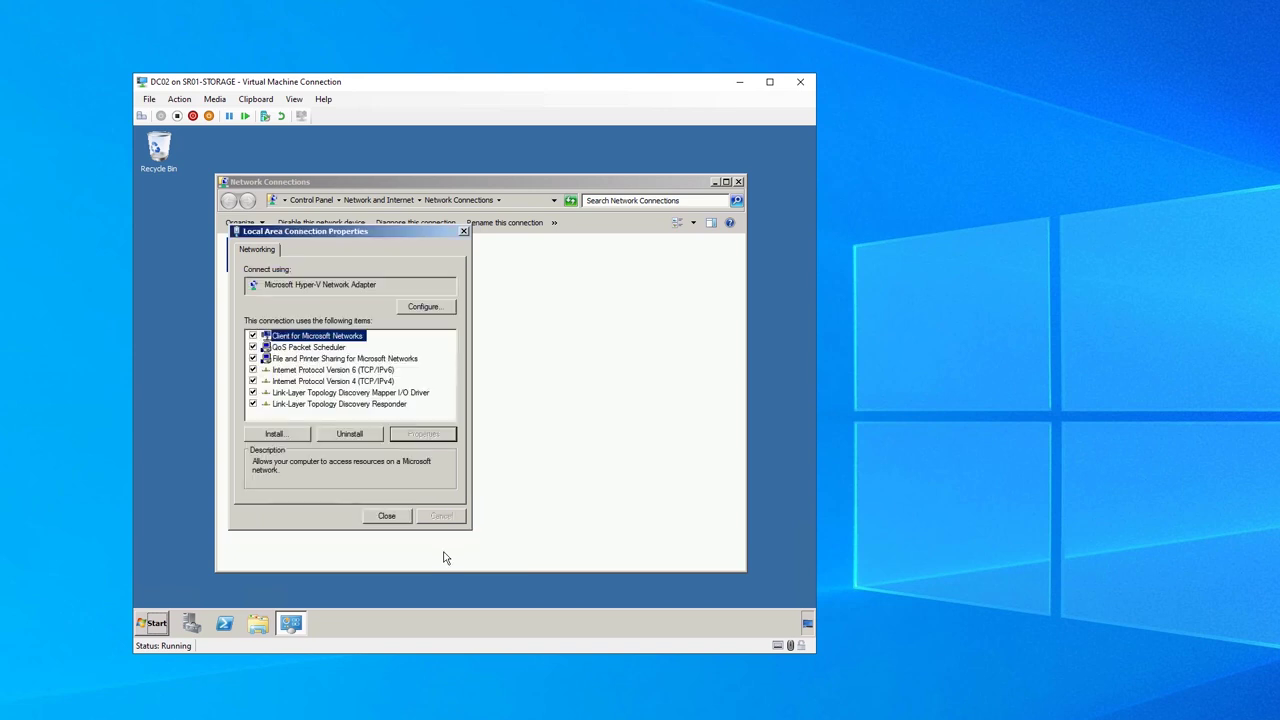
click(387, 515)
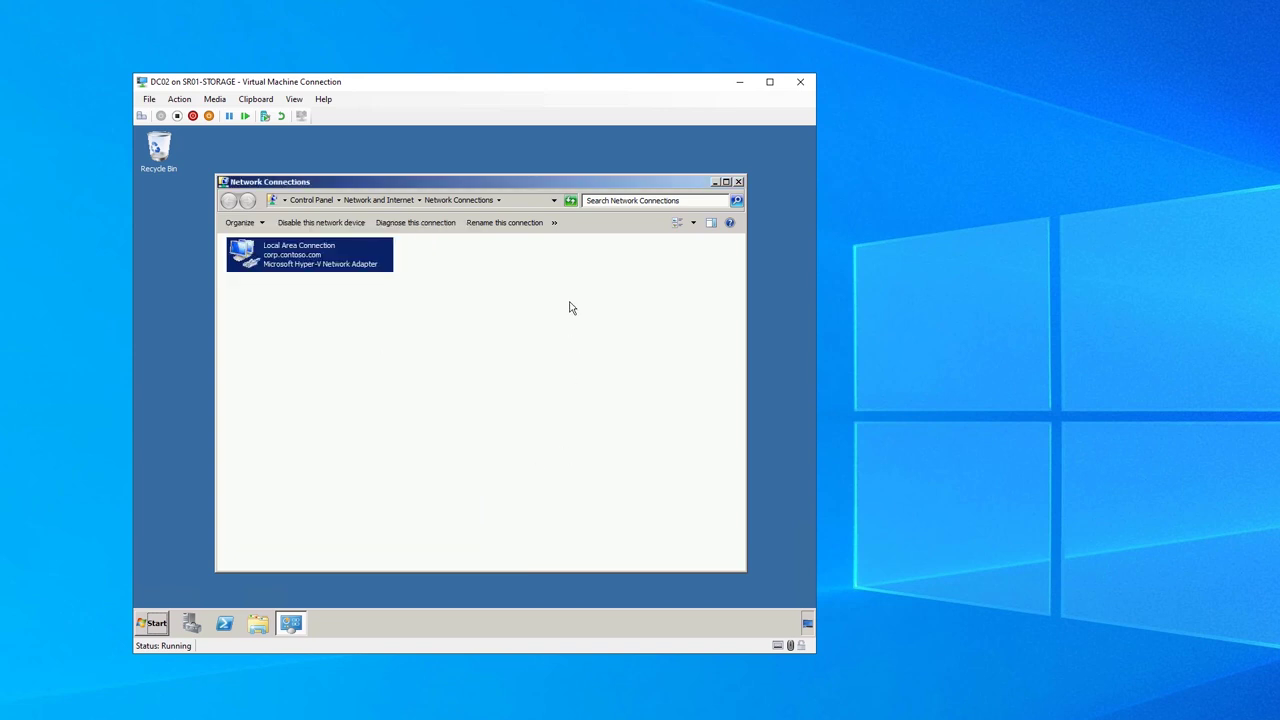
click(717, 182)
Rename the computer to dc02old in System Properties and restart it now
key(super+r)
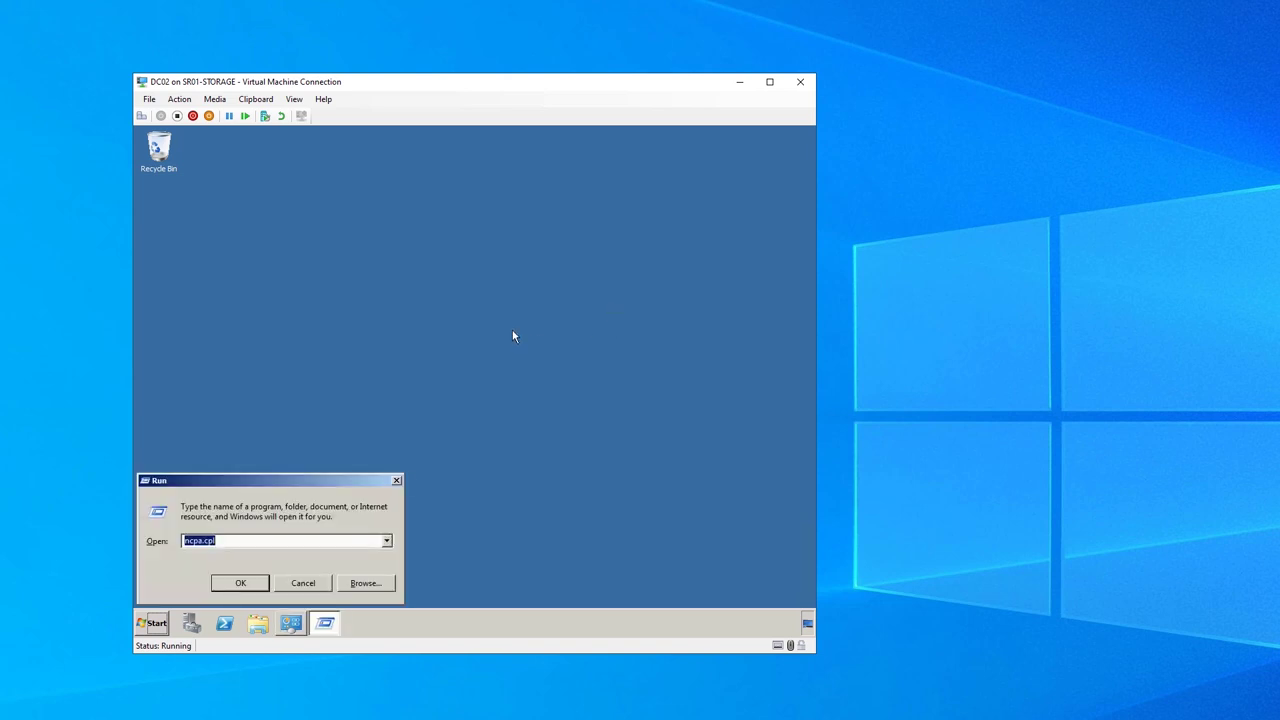
text(sysdm.cpl)
key(Return)
click(470, 387)
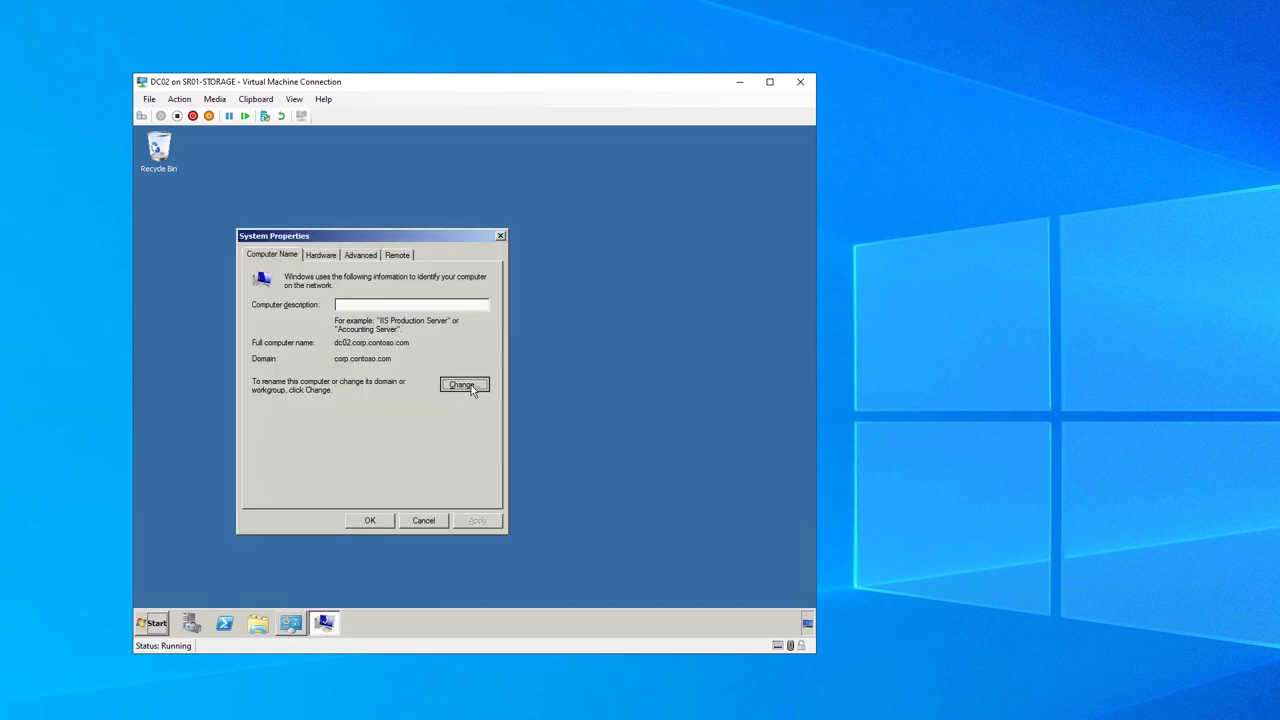
click(280, 325)
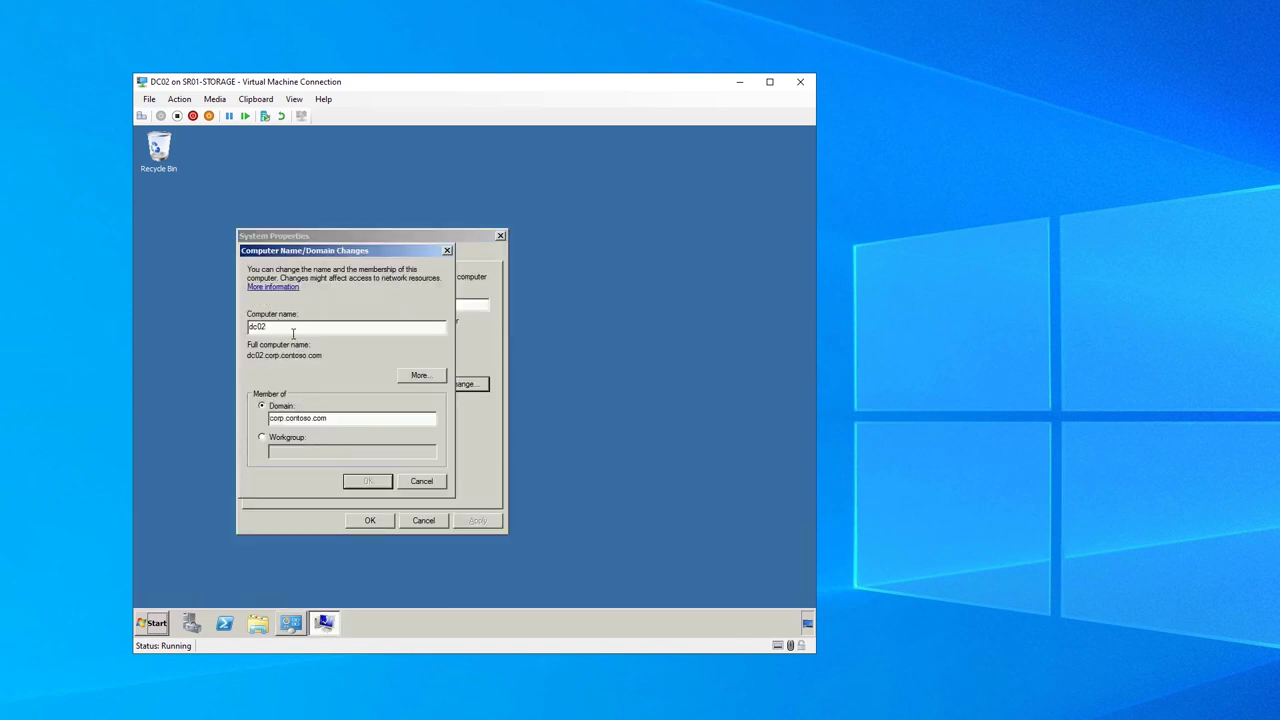
text(old)
click(369, 479)
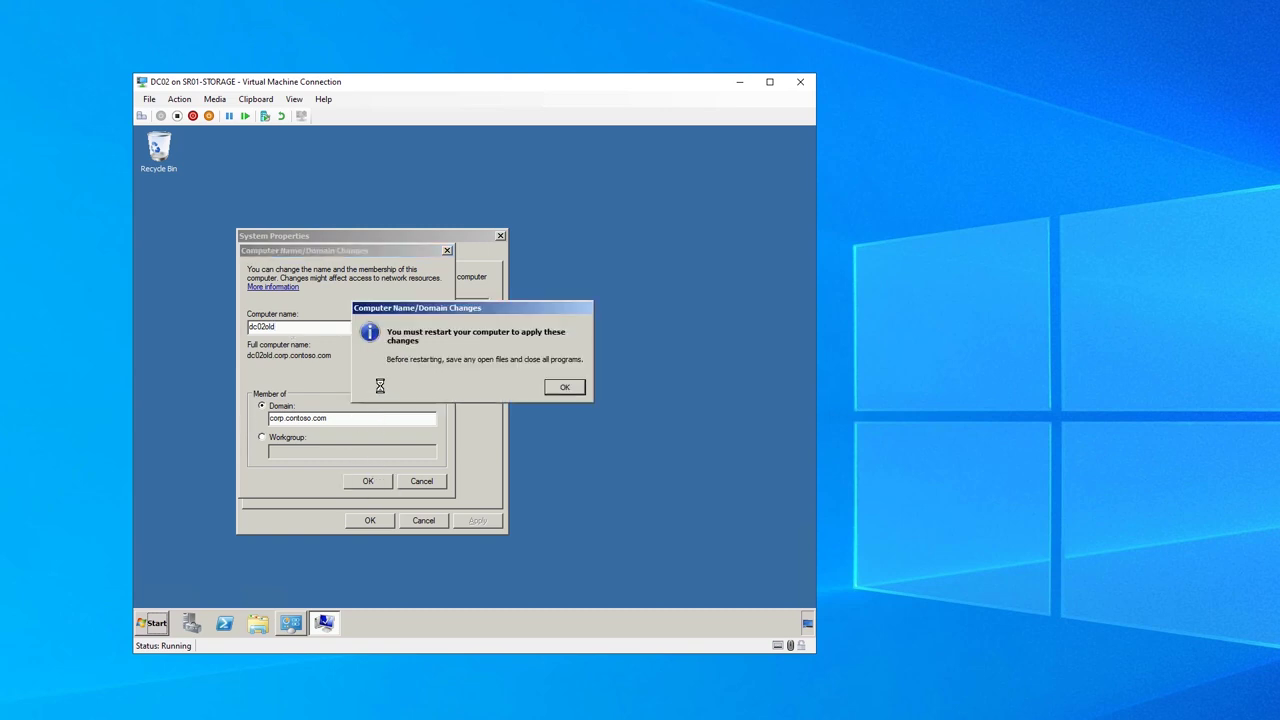
click(570, 389)
click(369, 520)
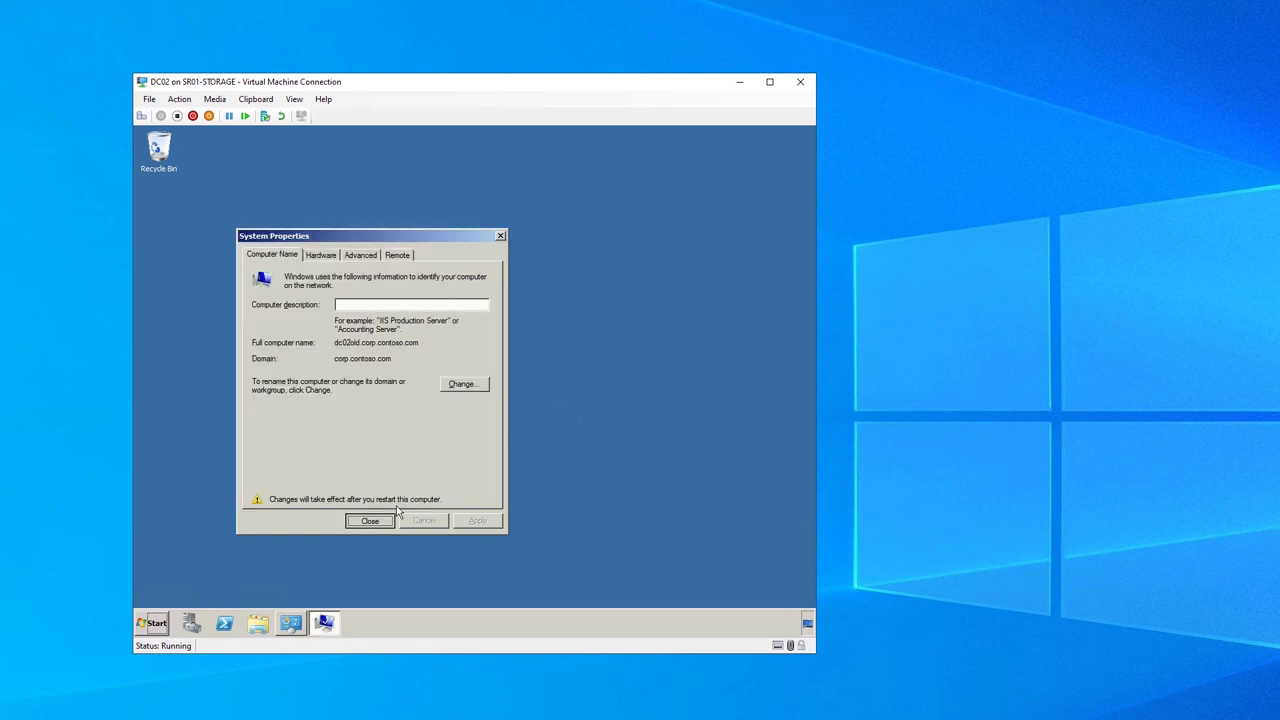
click(486, 383)
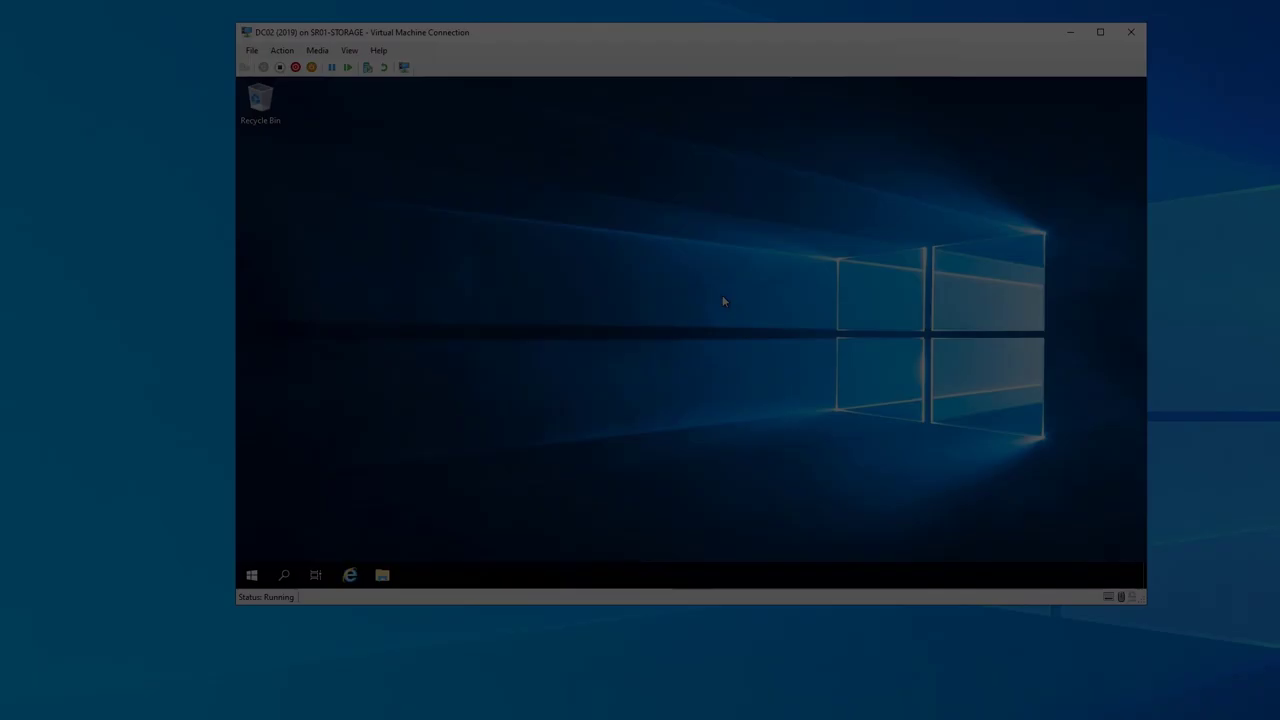
On DC02 (2019), set Ethernet 2's preferred DNS to 10.0.0.103, keep IPv4 10.0.0.102, minimize Network Connections
key(Return)
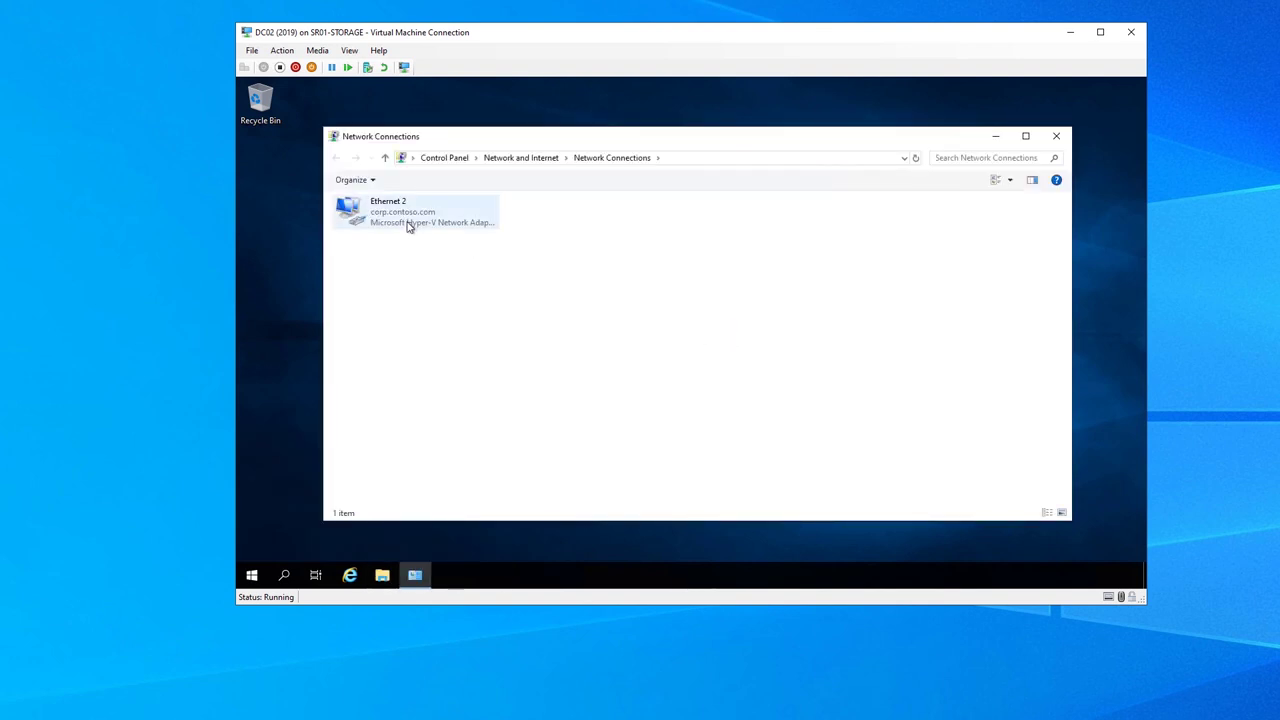
right_click(409, 226)
click(383, 349)
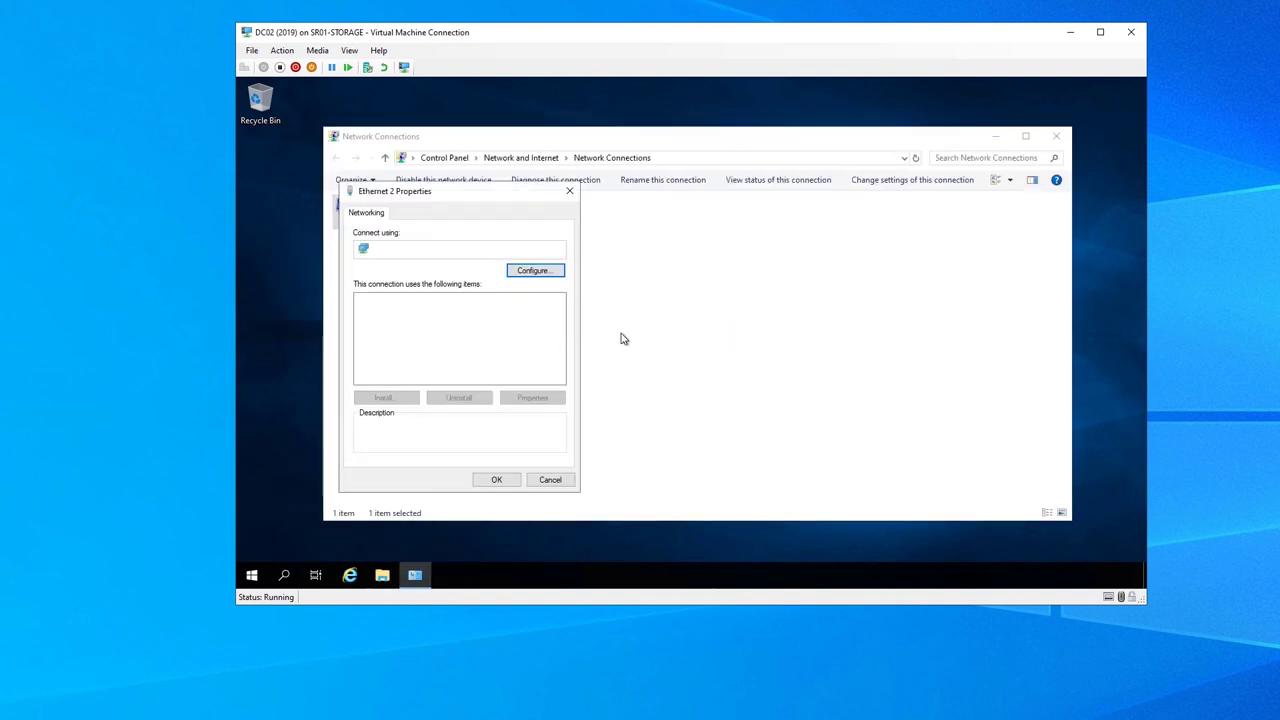
click(478, 334)
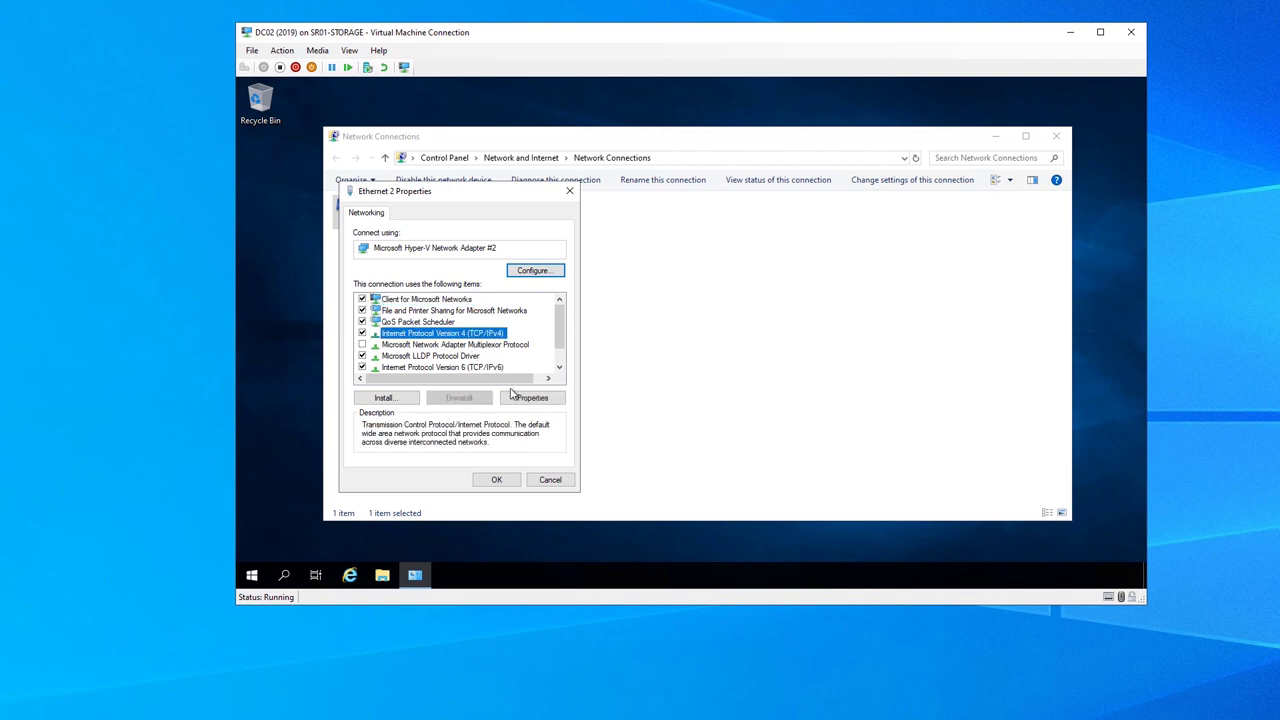
click(532, 398)
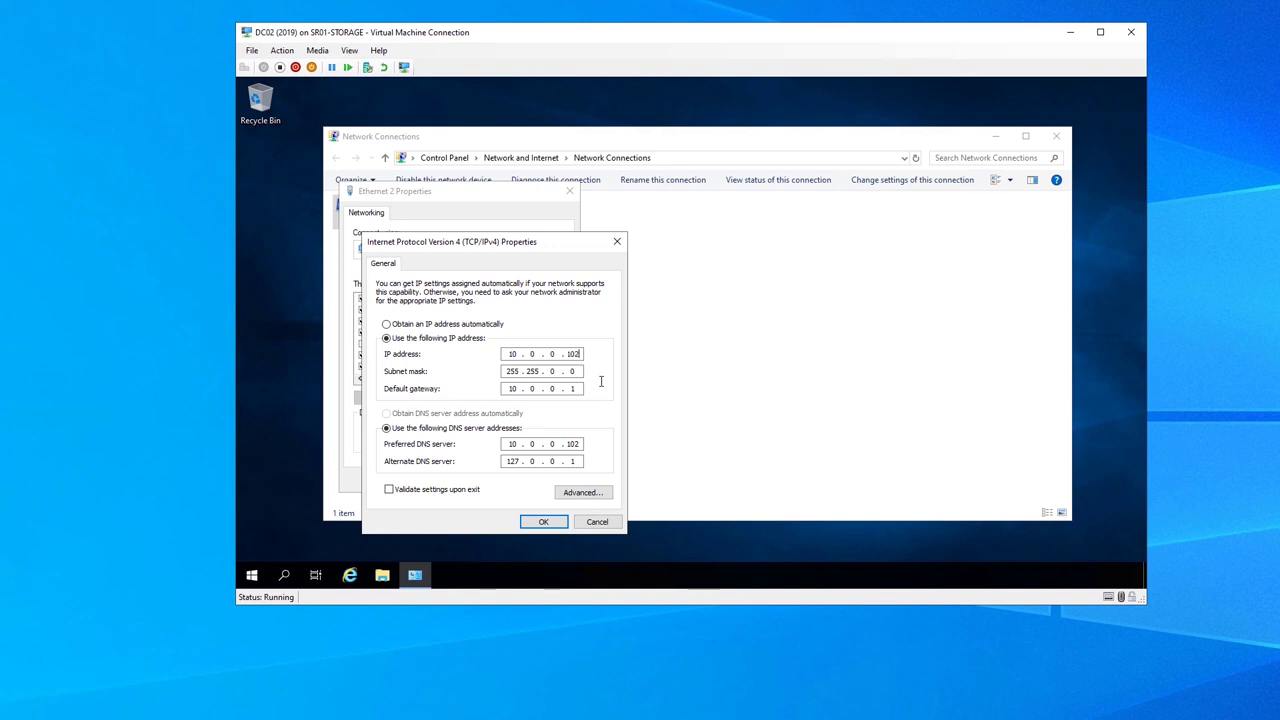
click(580, 446)
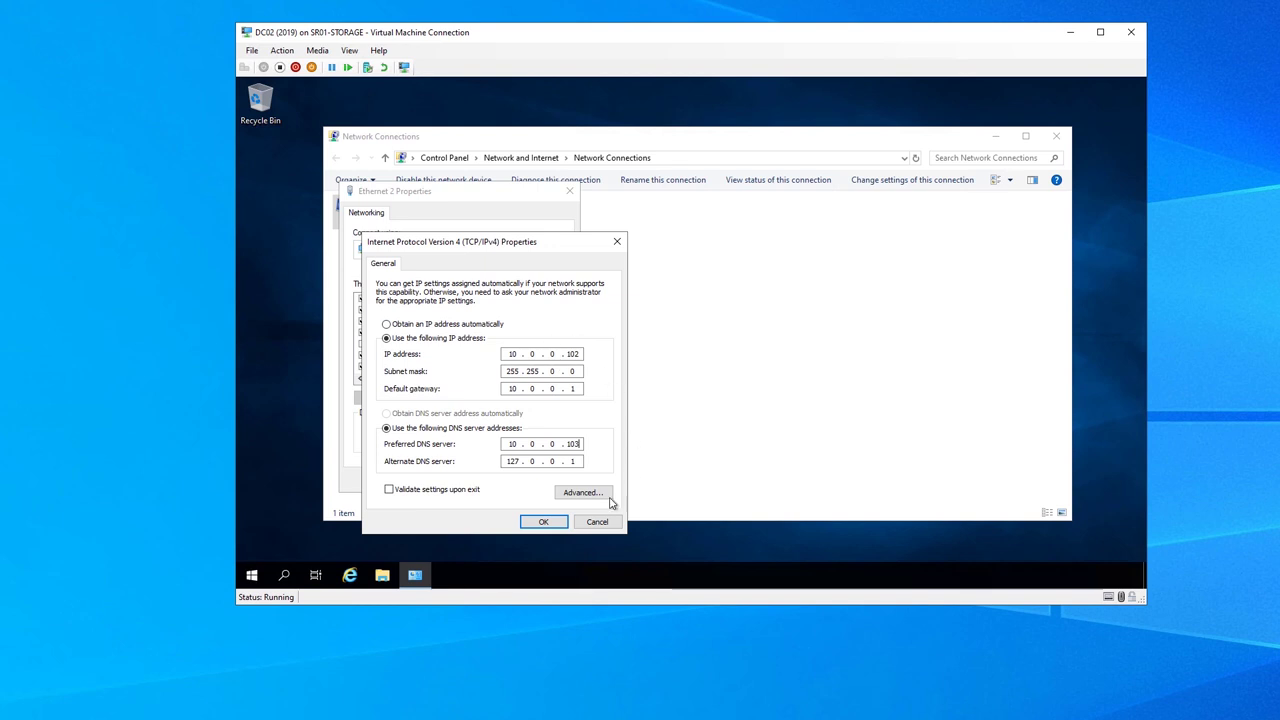
click(540, 522)
click(500, 483)
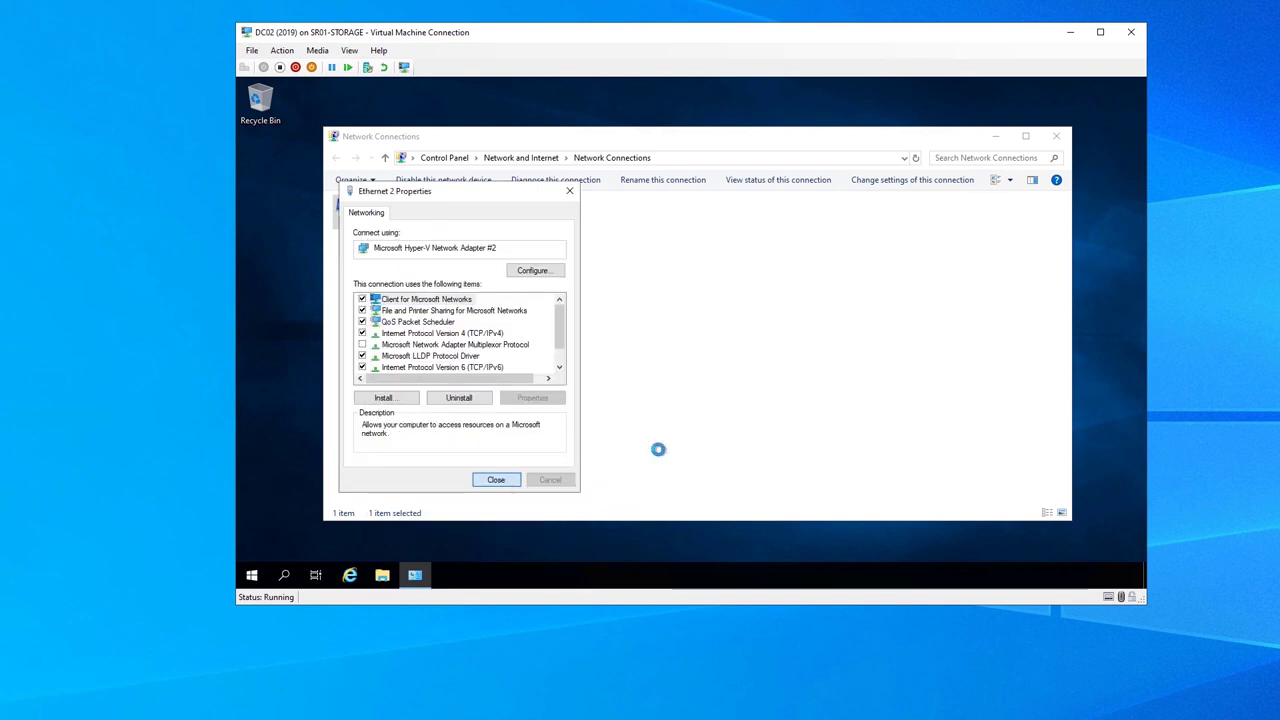
click(995, 136)
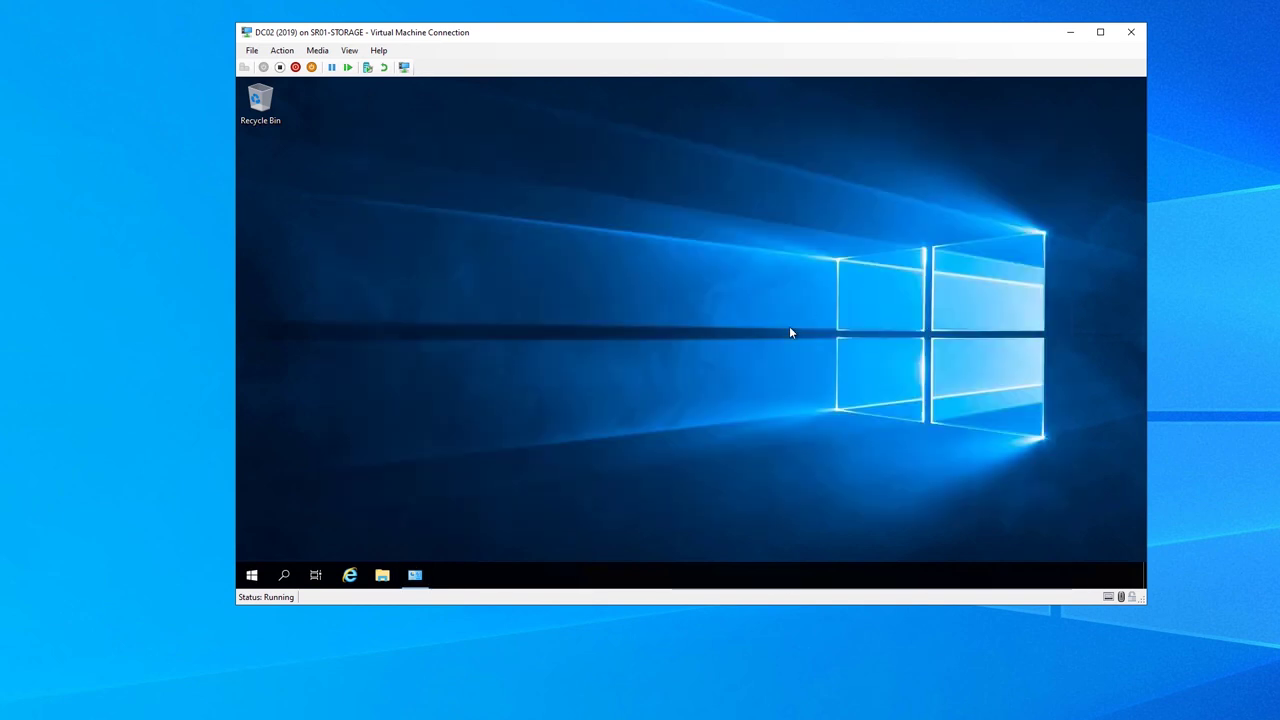
Open an administrator Command Prompt and type netdom computername dc02-2019 /add:dc02
key(super+r)
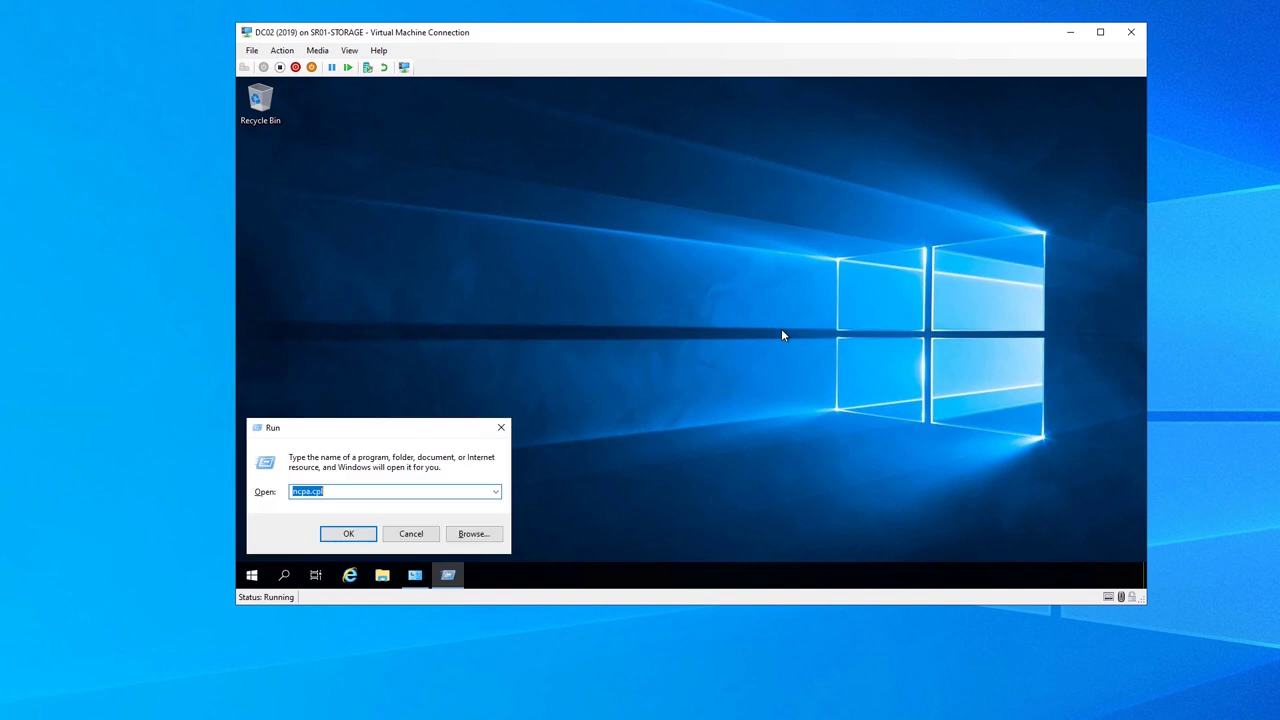
text(cmd)
key(Return)
text(netdom )
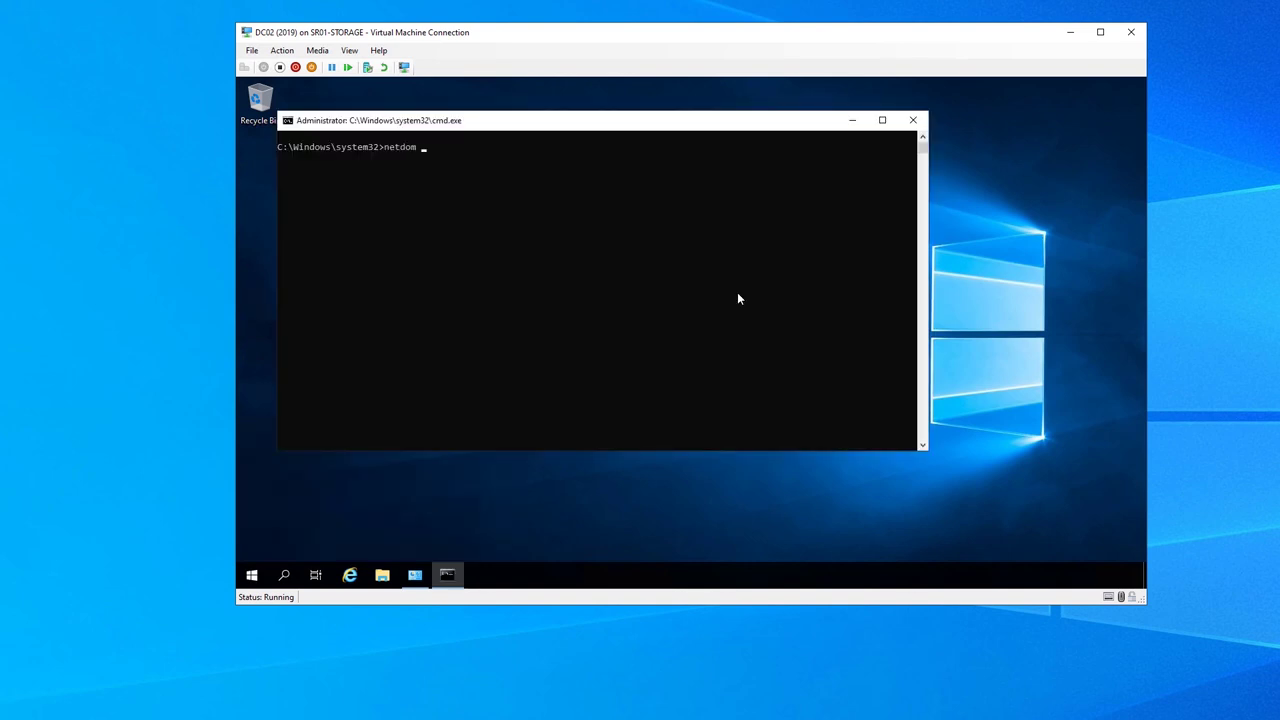
text(computername dc02-2019 )
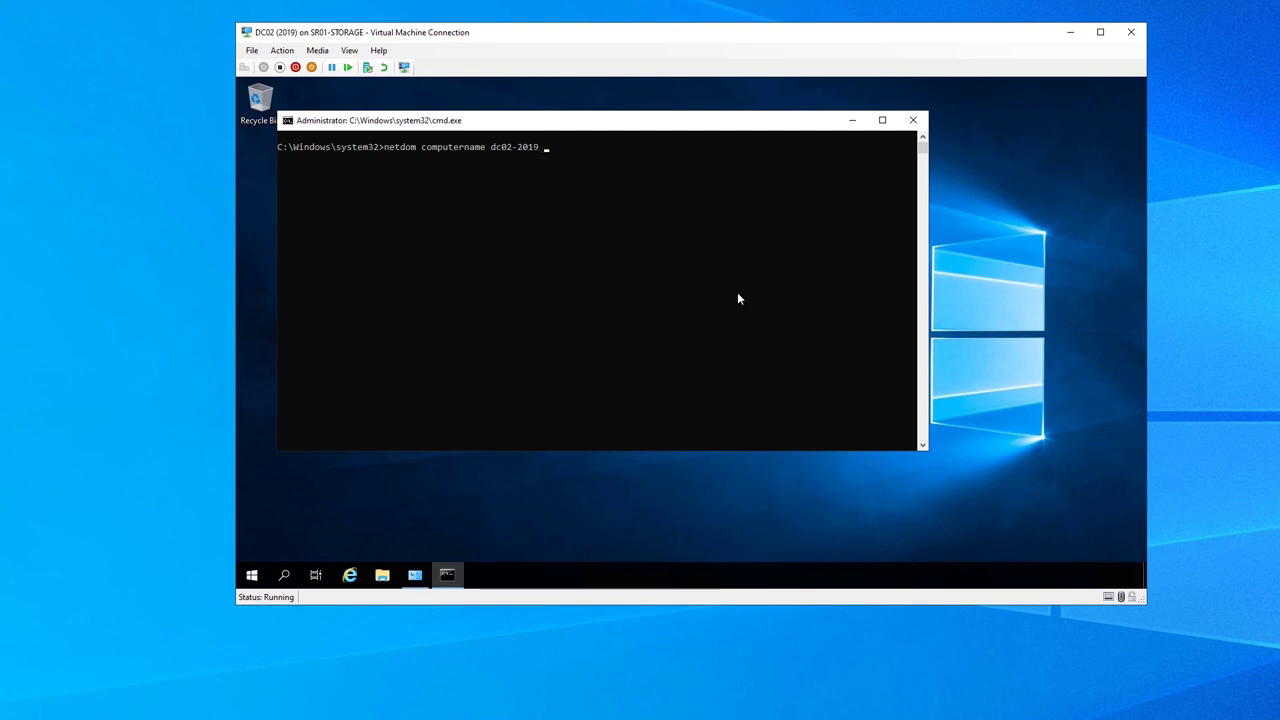
text(/add:dc02 ???????? maybe!)
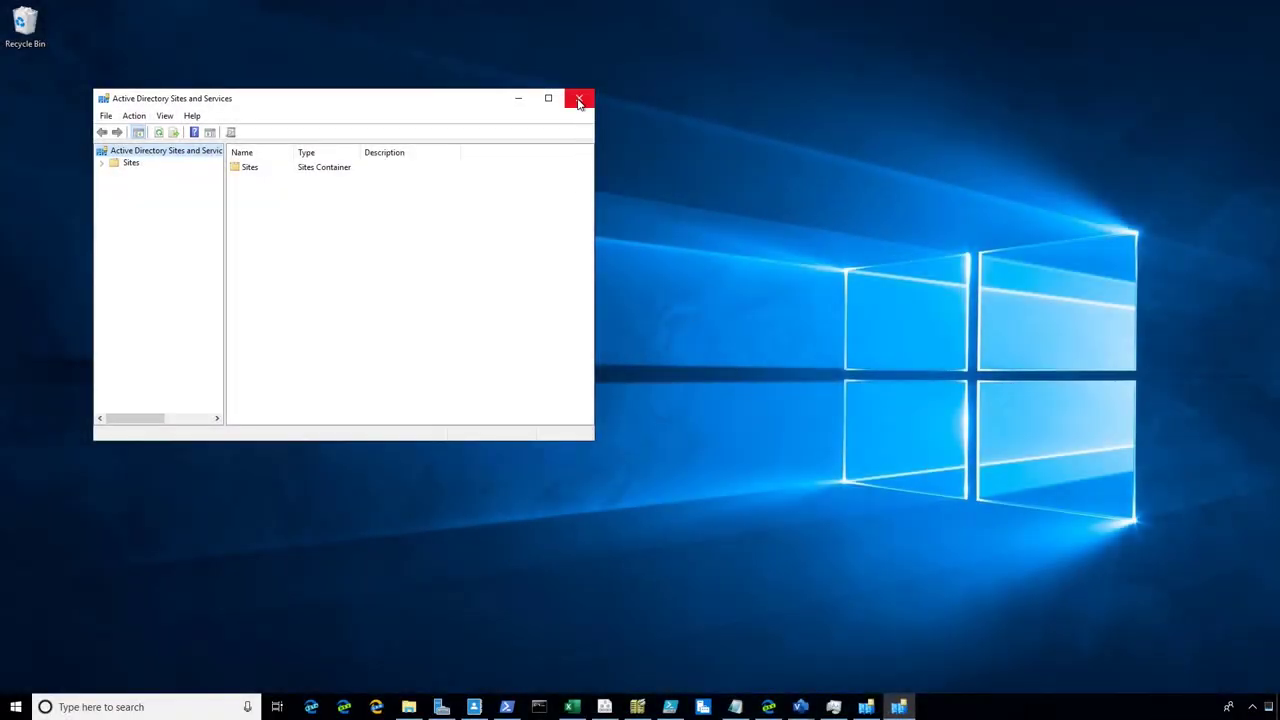
Close the duplicate Sites and Services window, enlarge the console, and show HQ-Chicago's Servers
click(576, 99)
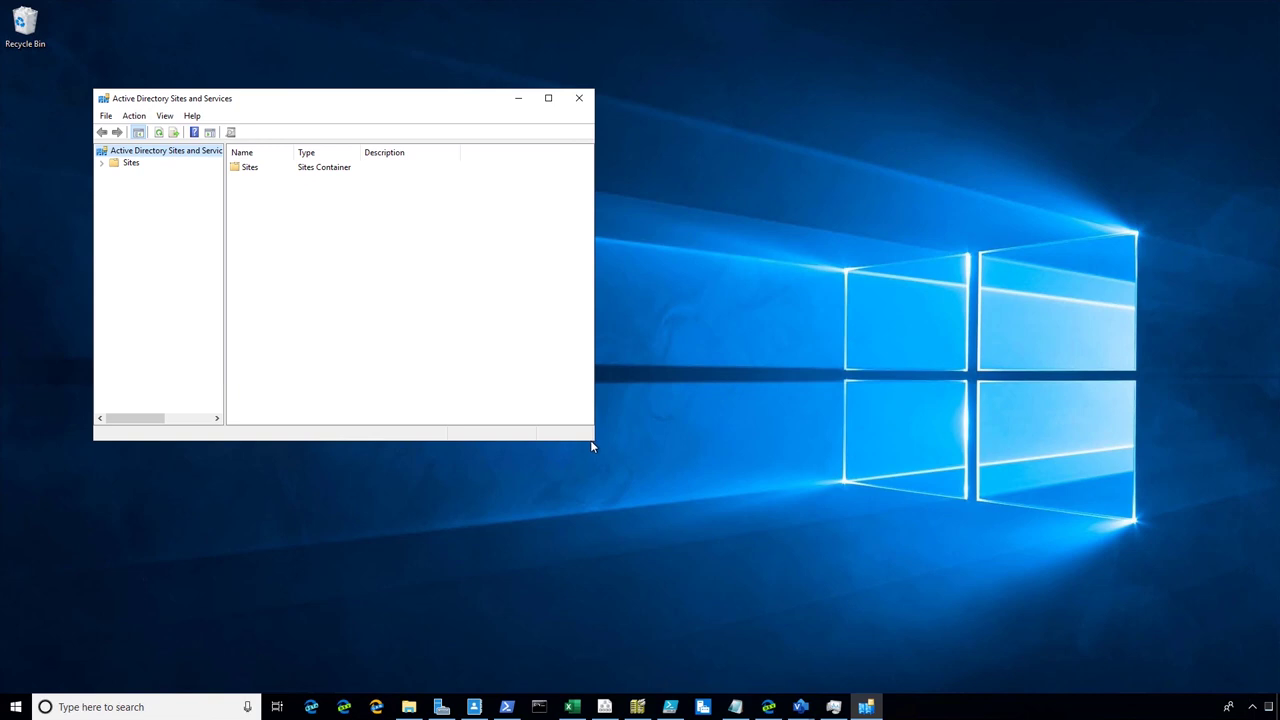
drag(591, 444, 989, 570)
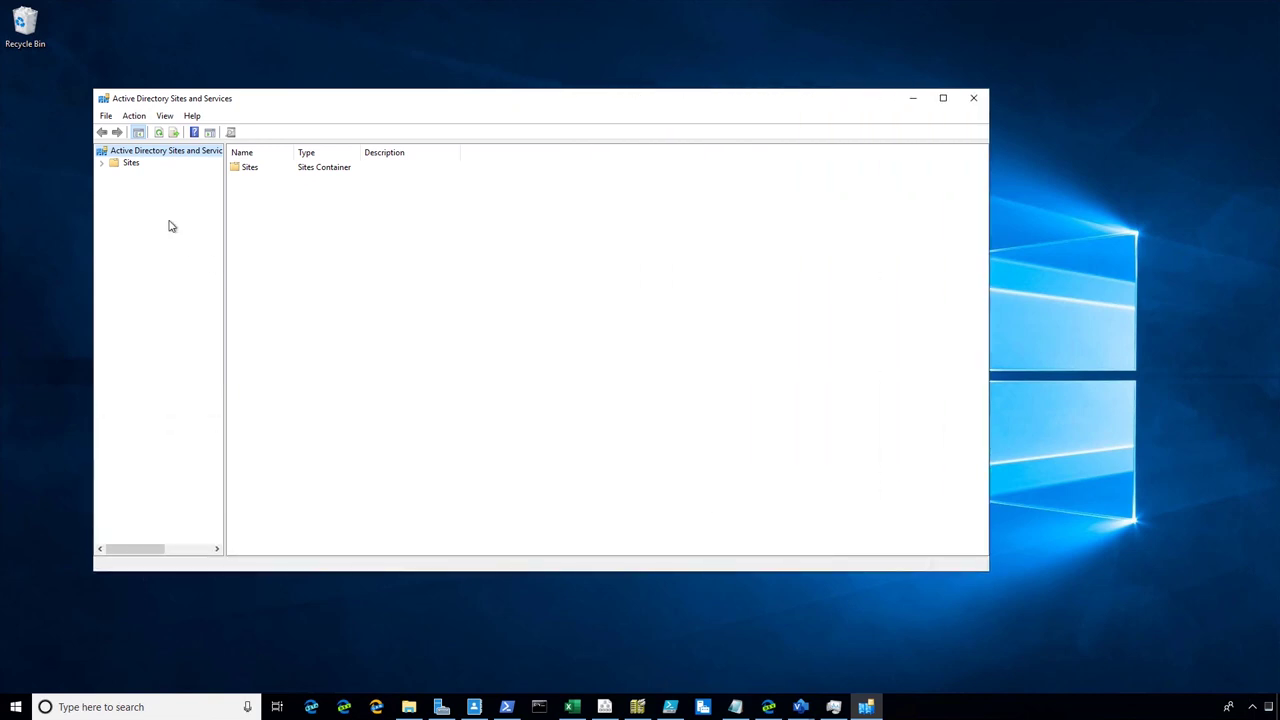
double_click(130, 164)
drag(342, 247, 345, 247)
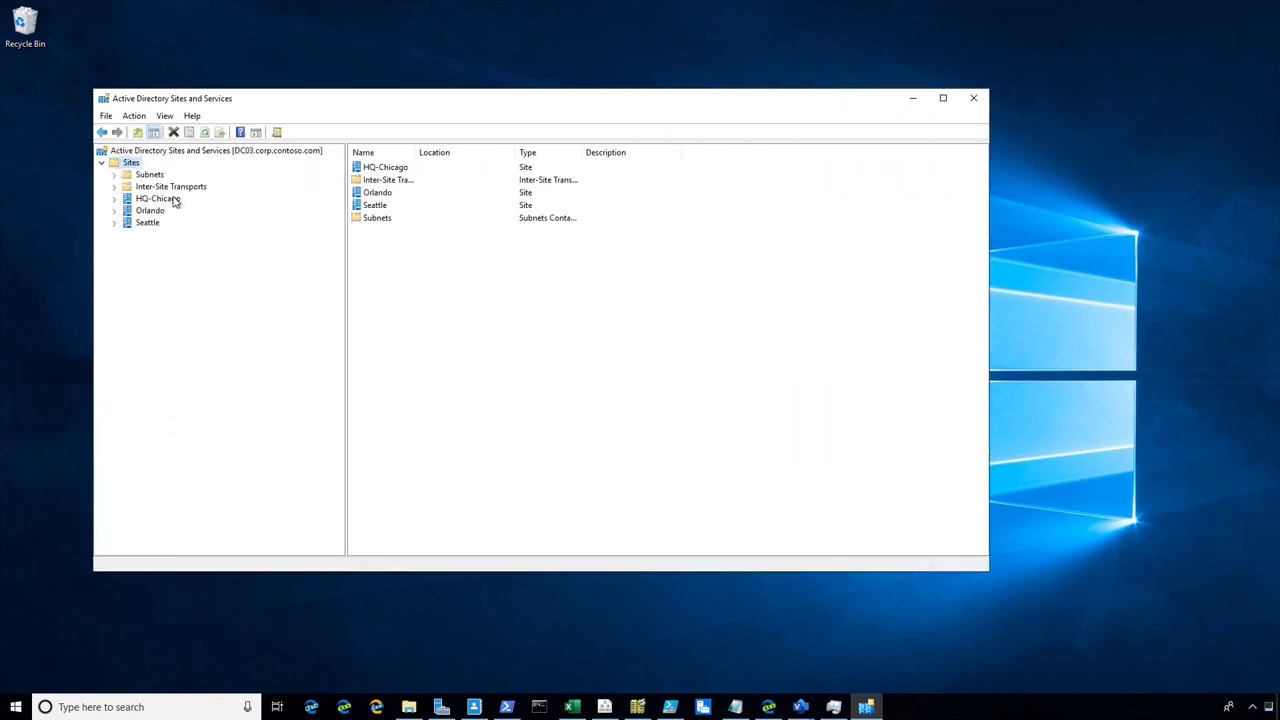
click(172, 199)
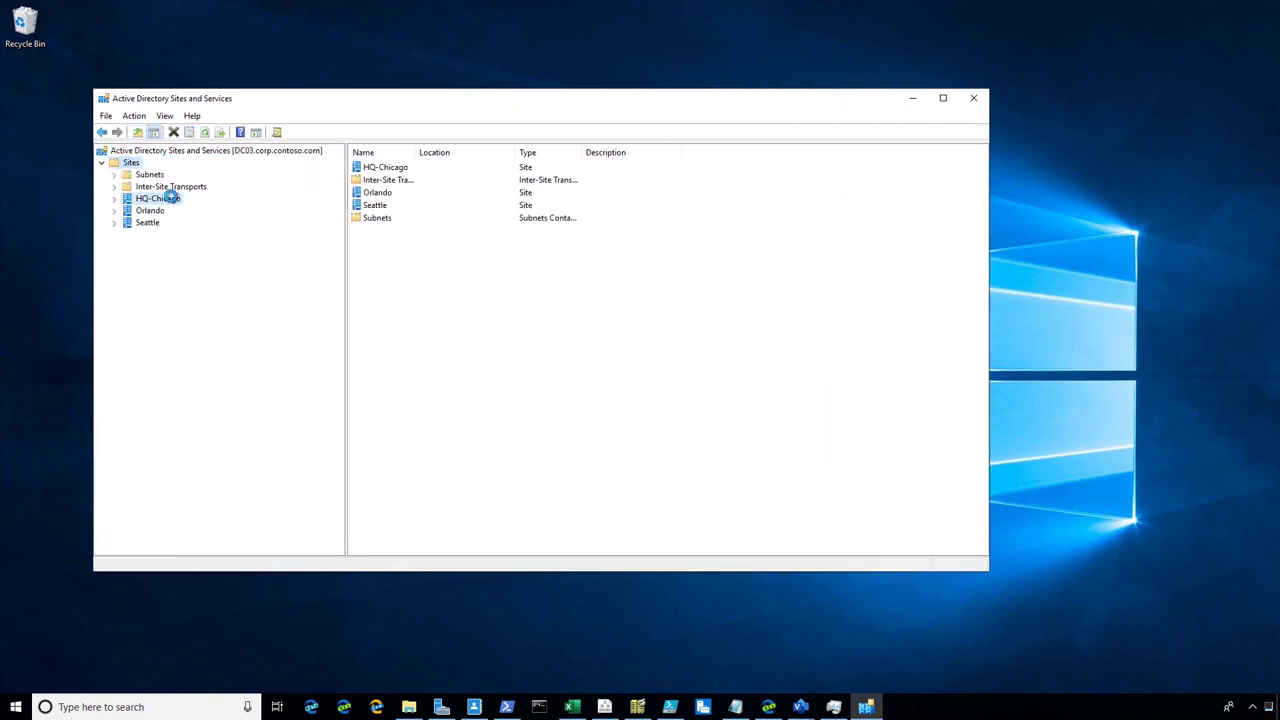
click(115, 199)
click(160, 211)
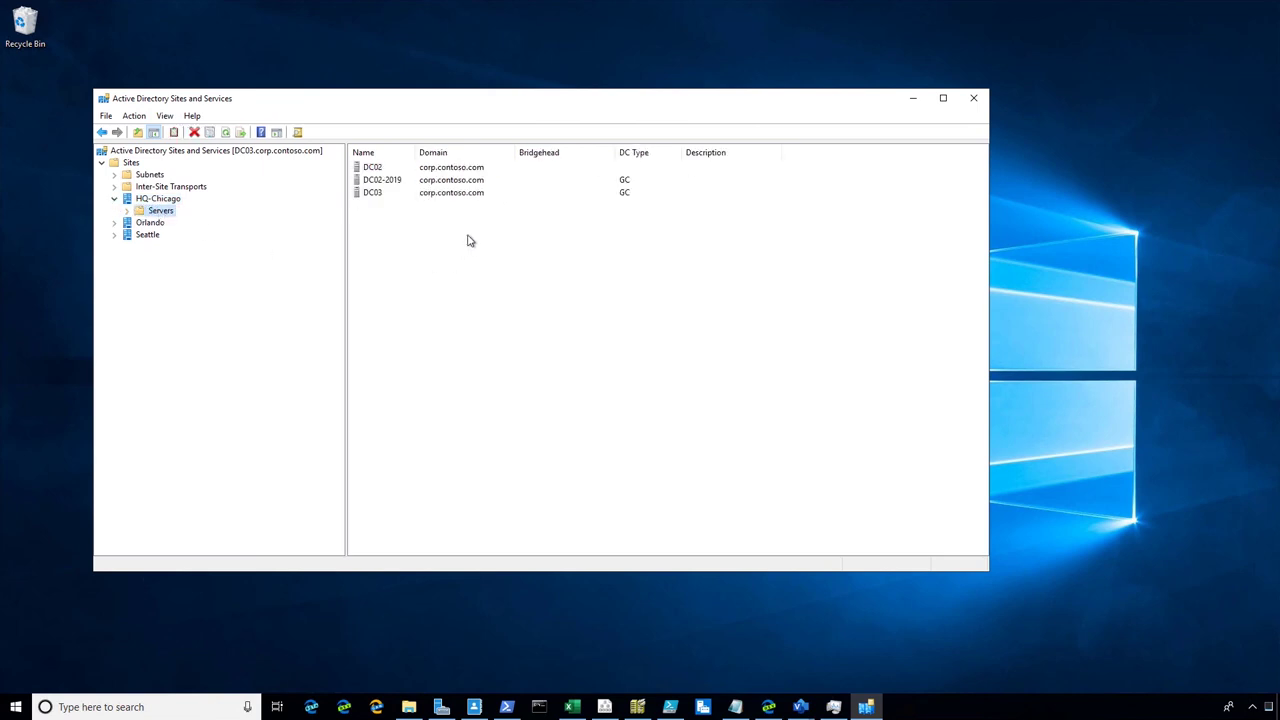
Delete the old DC02 server object from HQ-Chicago
click(370, 168)
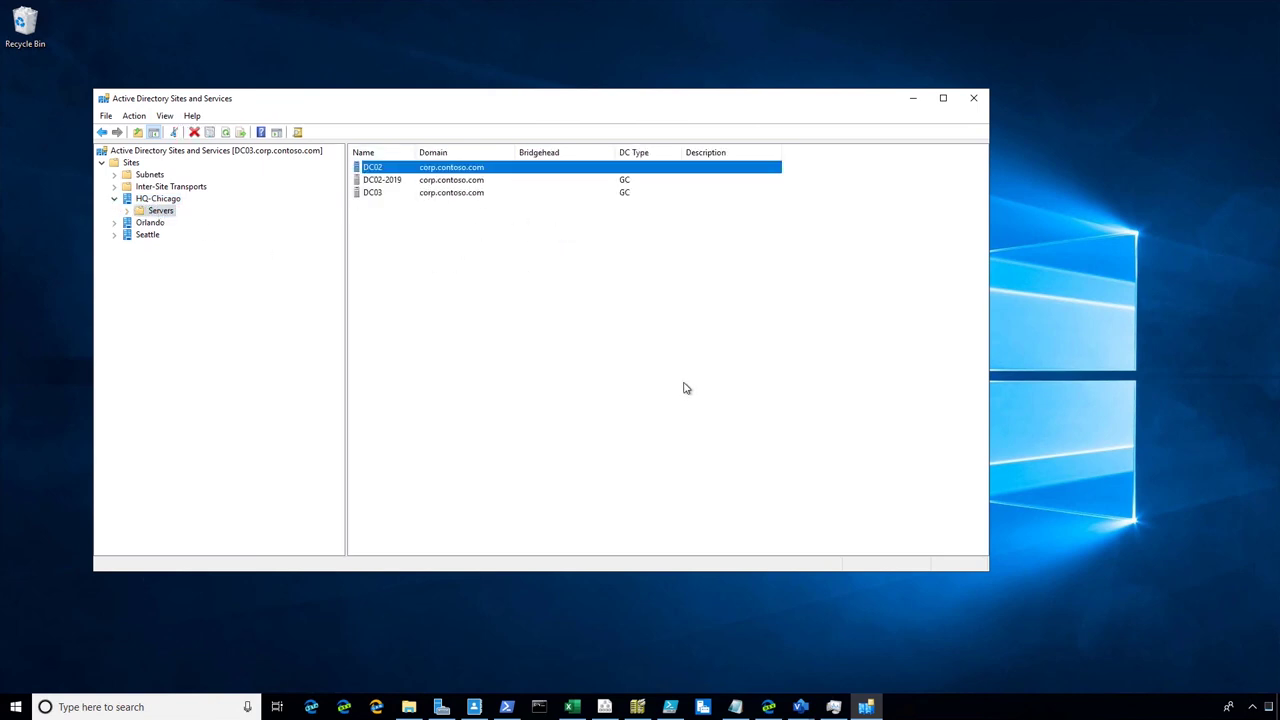
key(Delete)
click(685, 401)
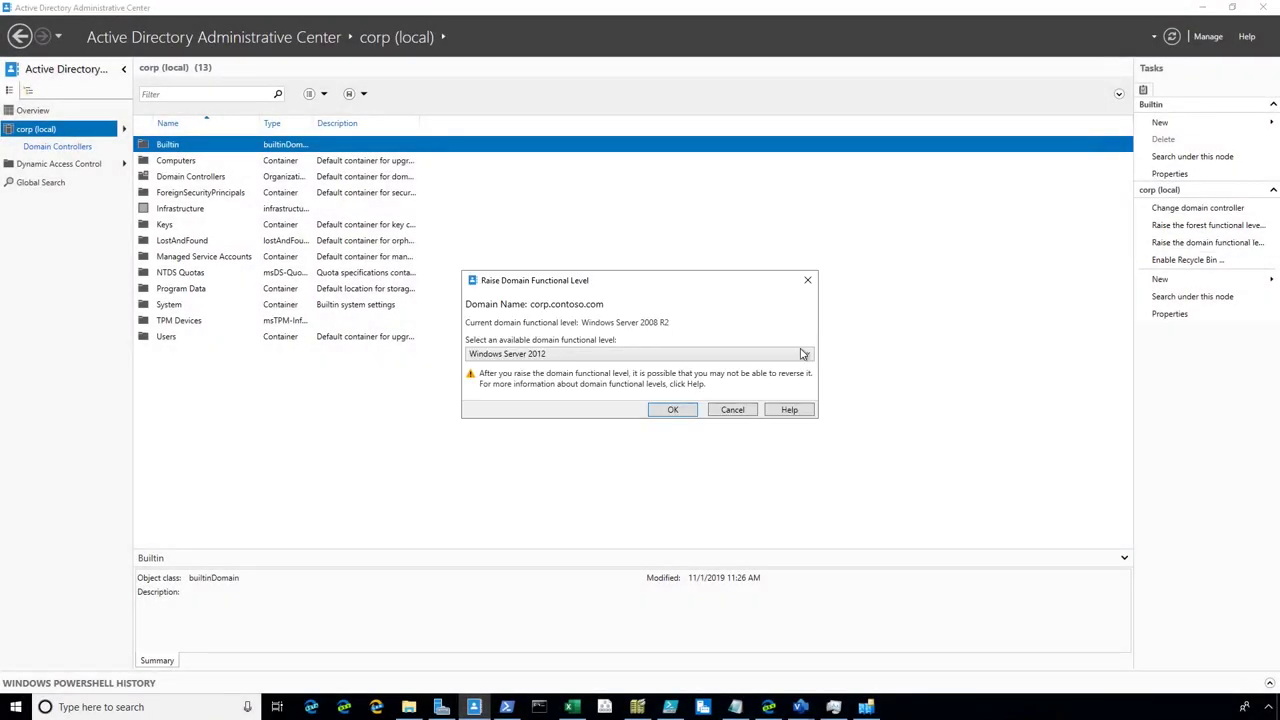
Raise the domain functional level to Windows Server 2016
click(802, 354)
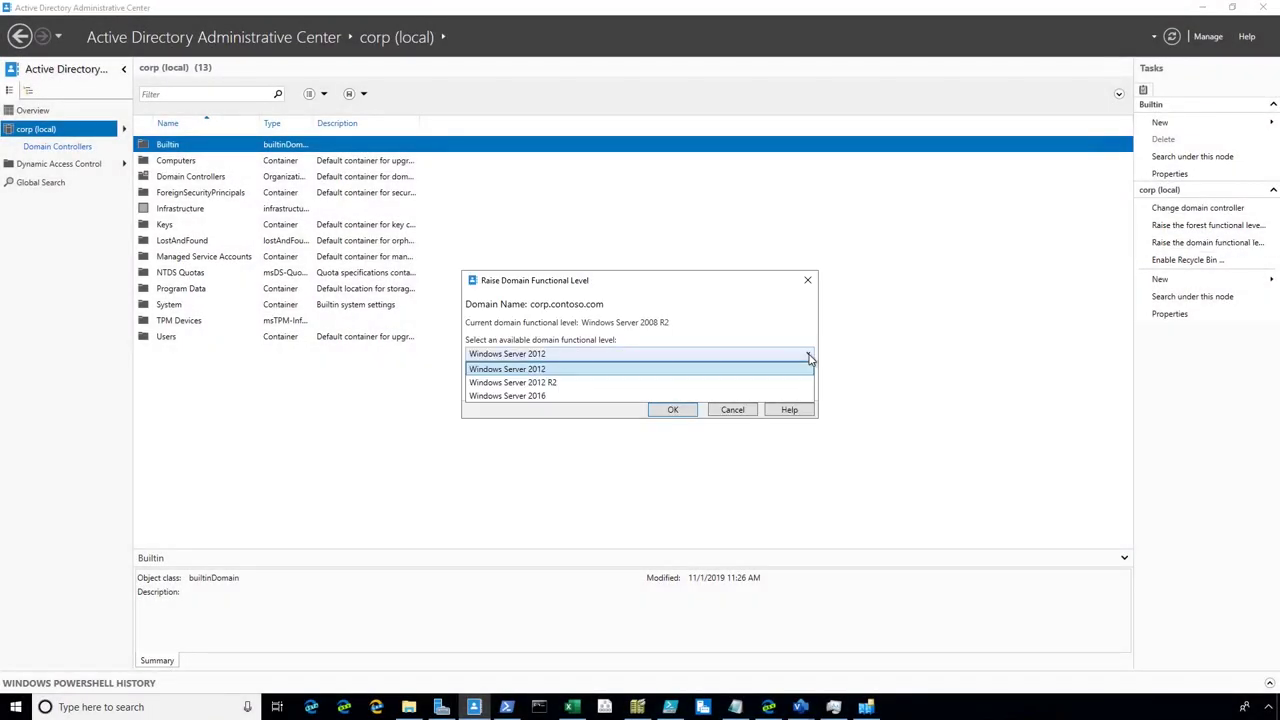
click(628, 397)
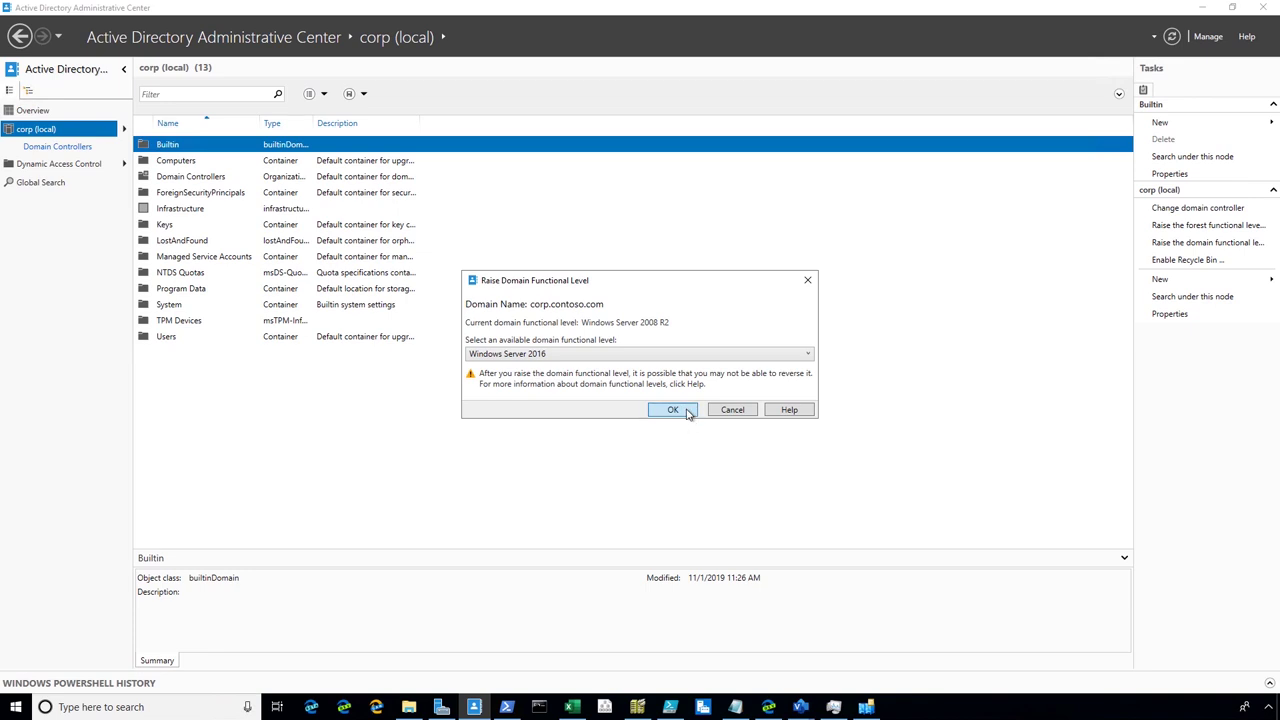
click(673, 410)
click(686, 400)
click(742, 407)
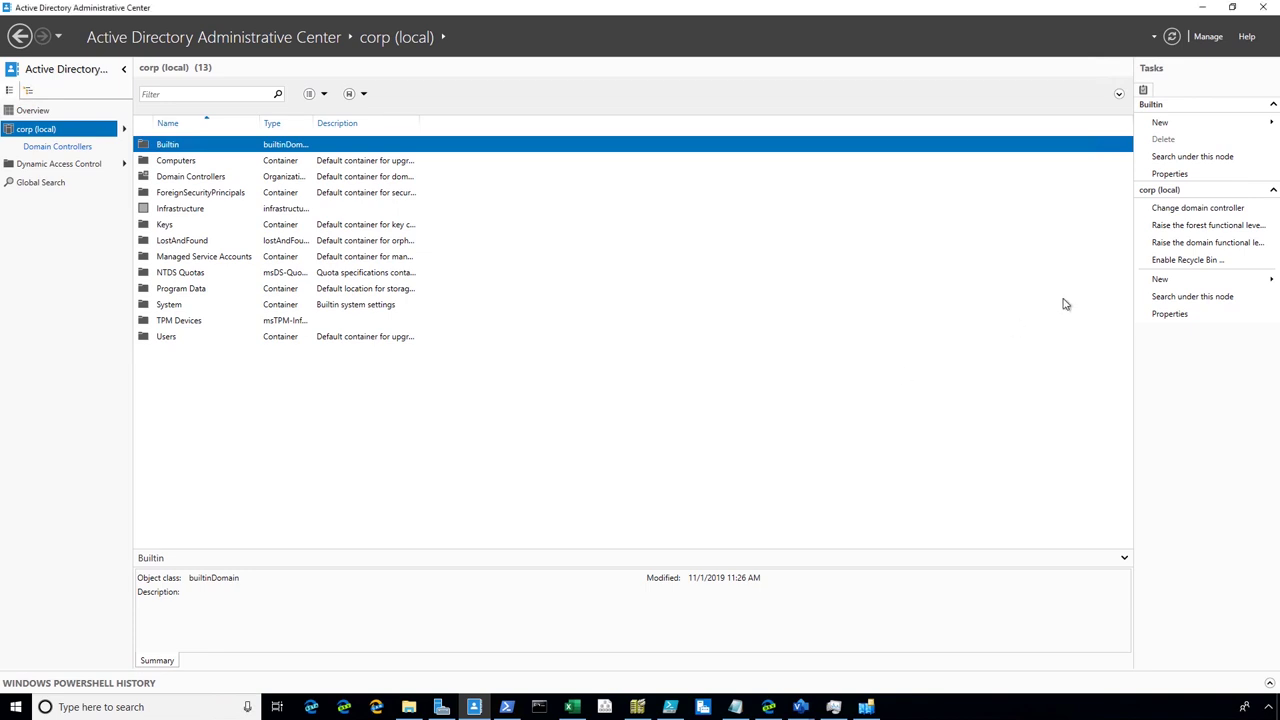
Raise the forest functional level to Windows Server 2016
click(1195, 225)
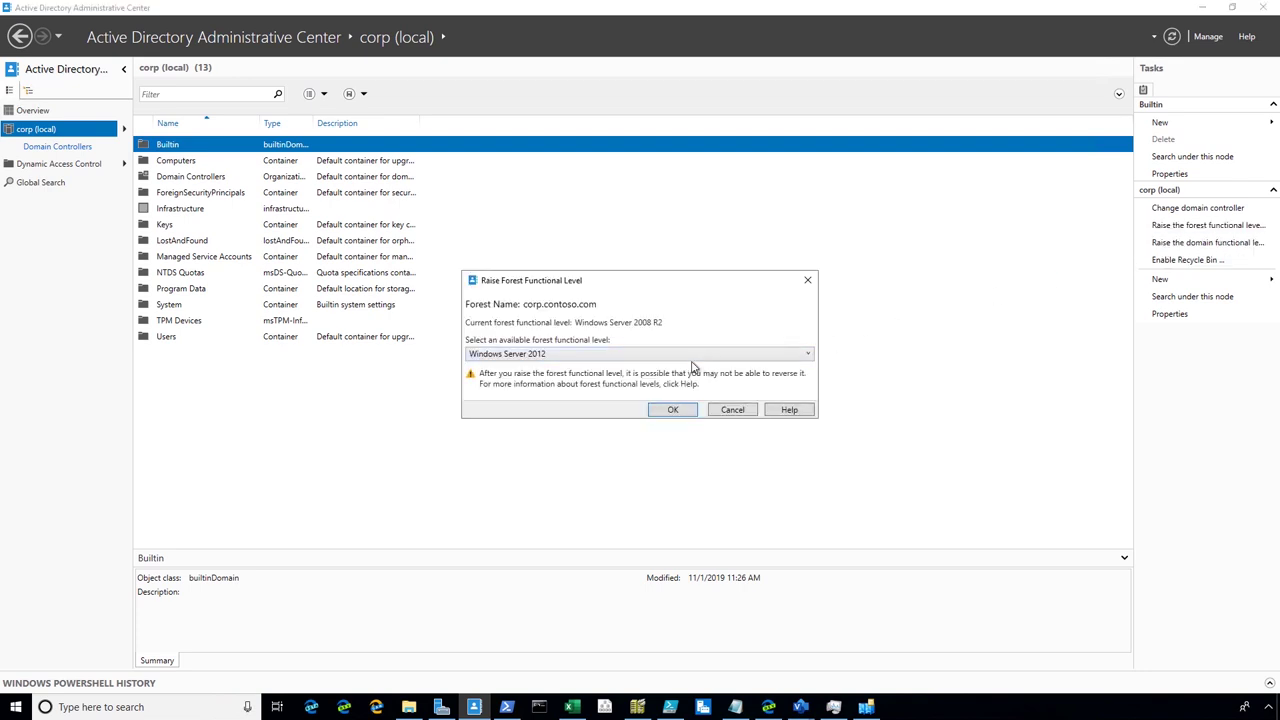
click(670, 357)
click(598, 396)
click(673, 410)
key(Return)
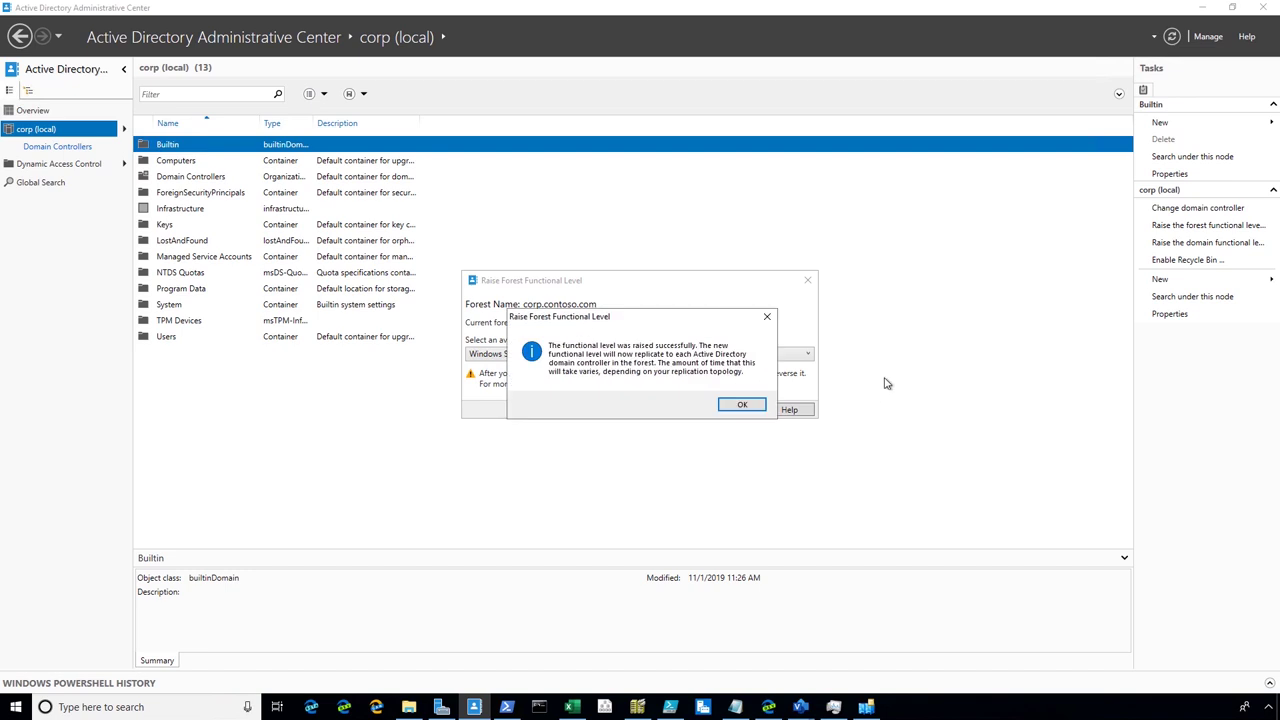
click(741, 405)
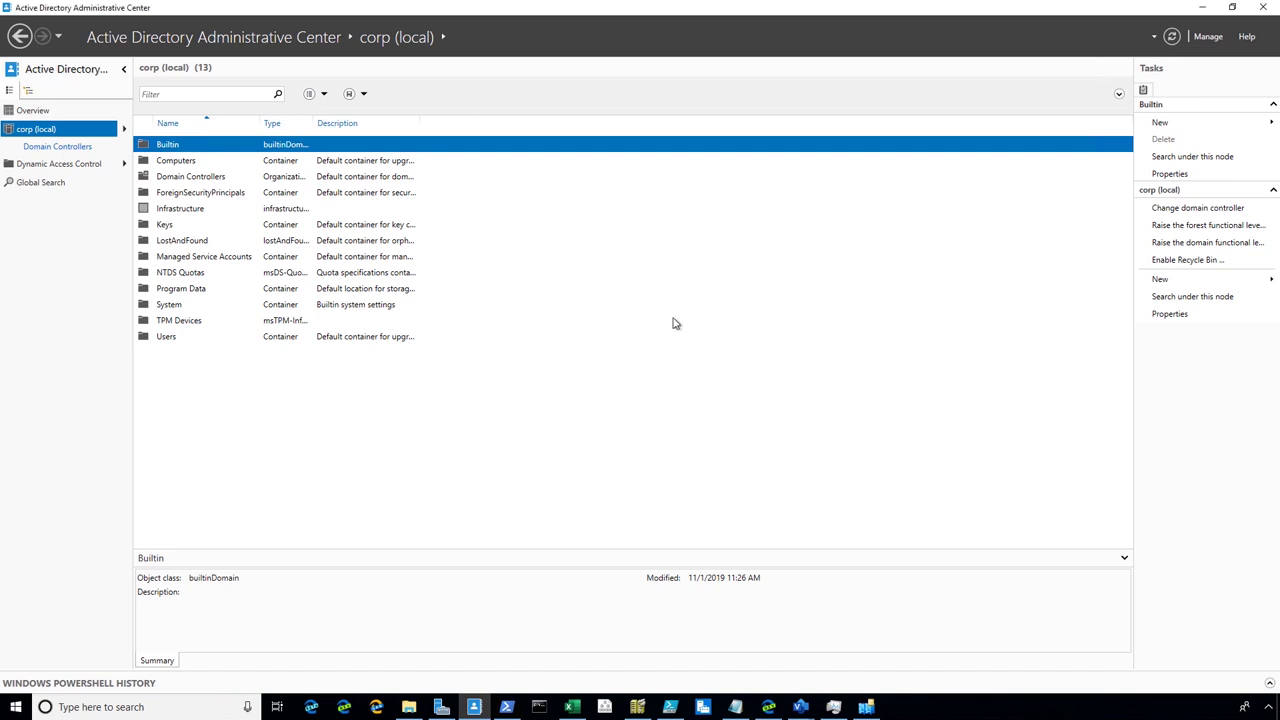
Enable the AD Recycle Bin for the forest and dismiss the refresh notice
click(1188, 261)
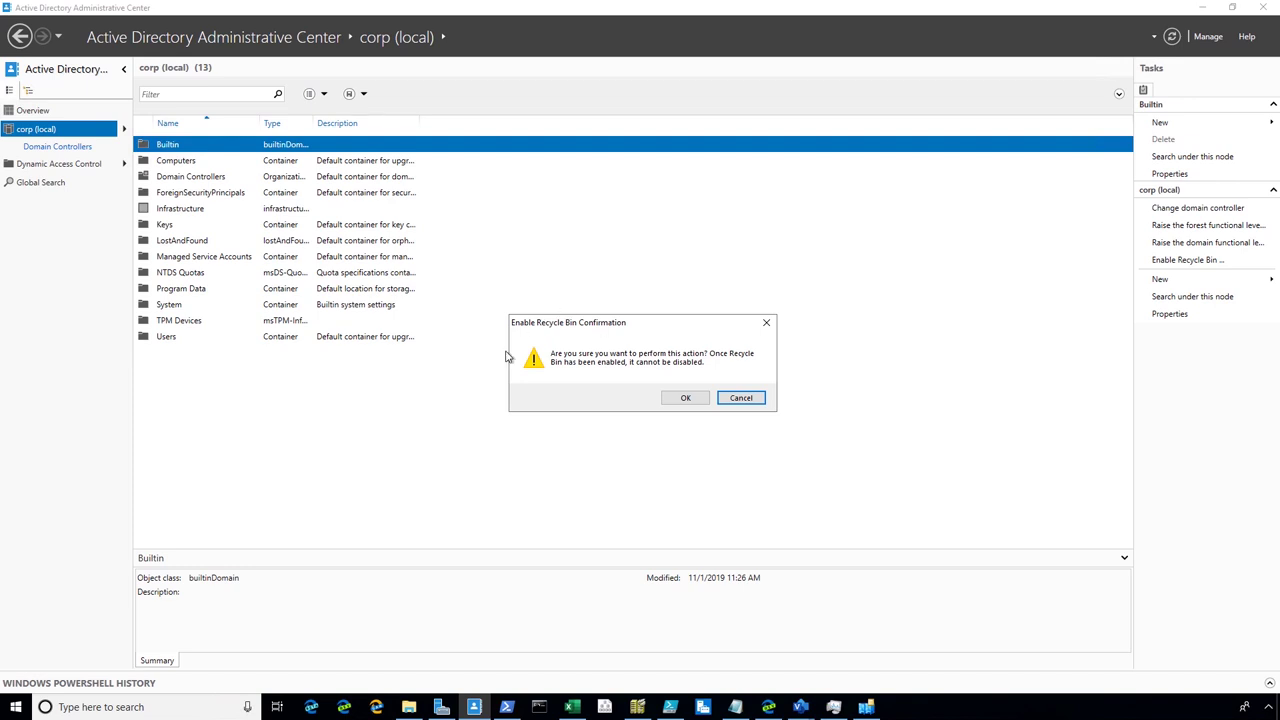
click(704, 398)
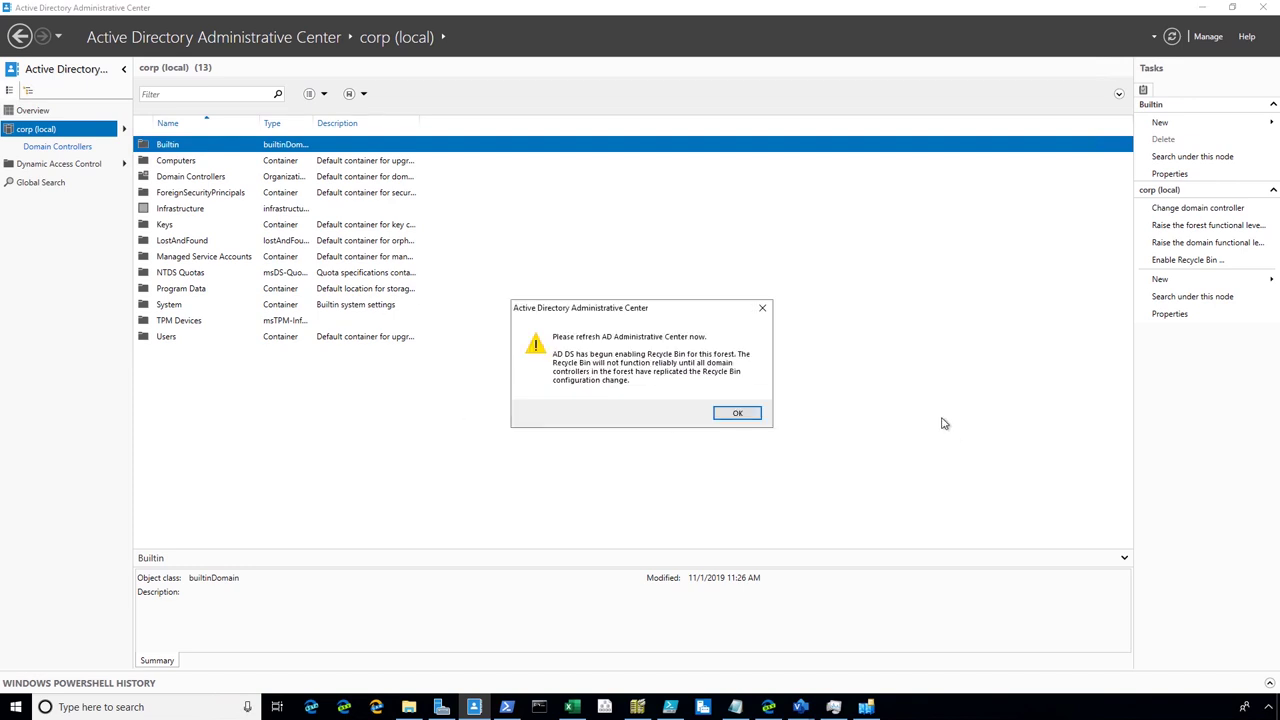
click(736, 416)
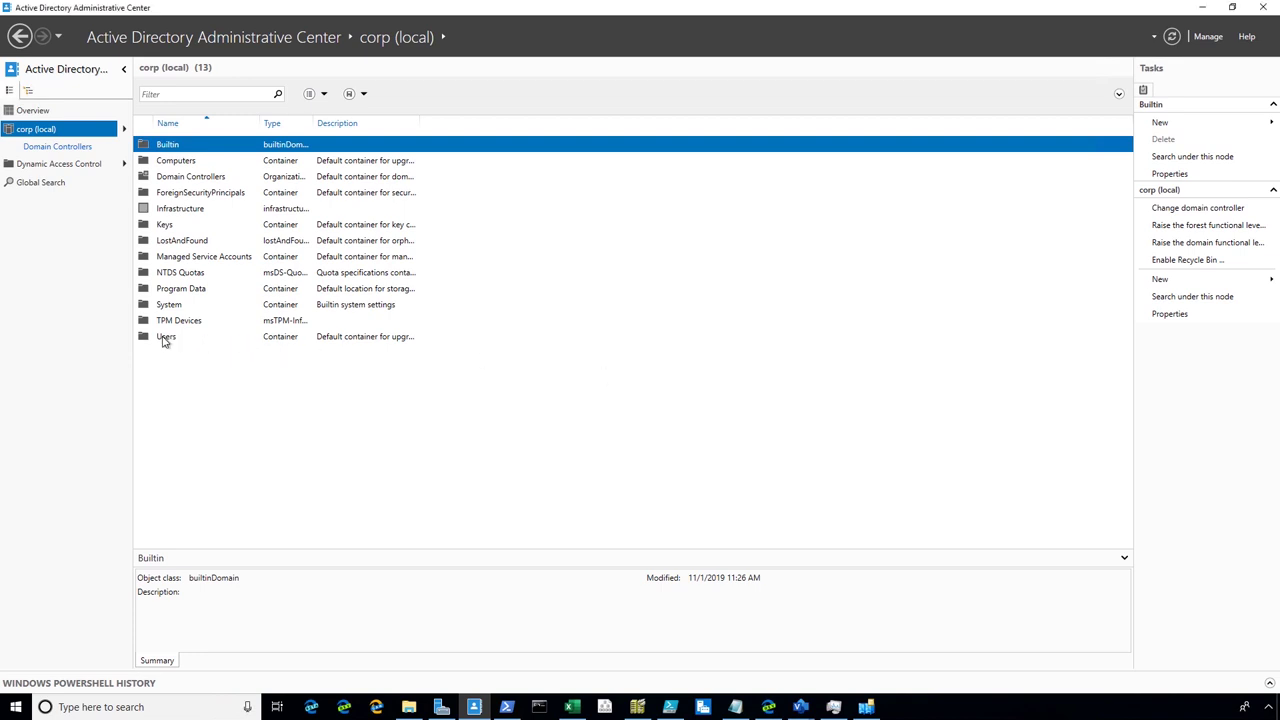
Start a new user in the Users container and enter the user's first and last name
double_click(166, 337)
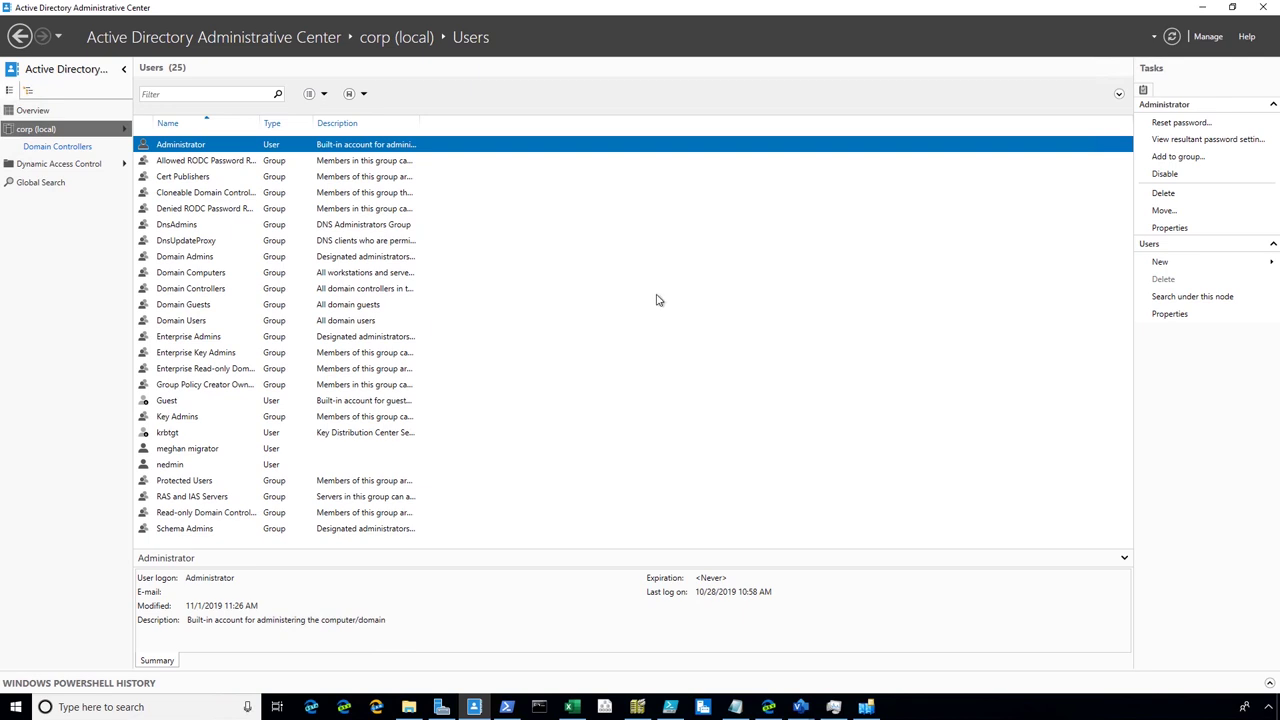
click(1176, 268)
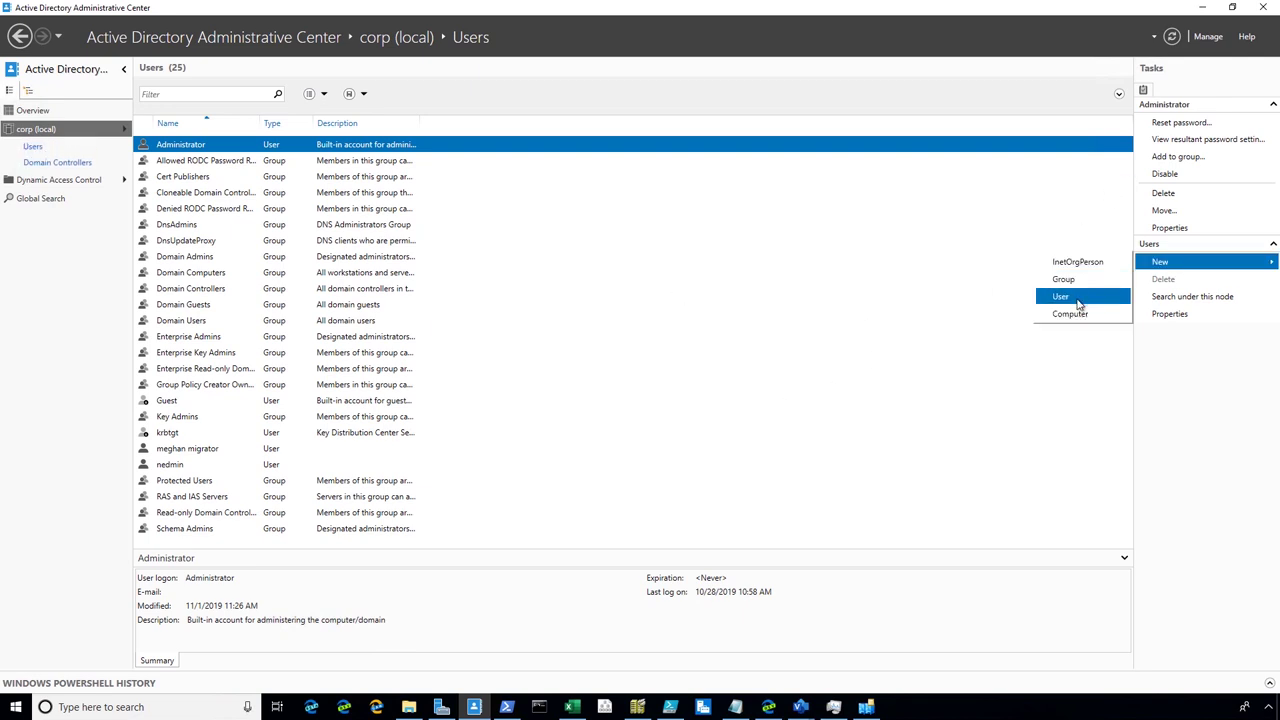
click(778, 371)
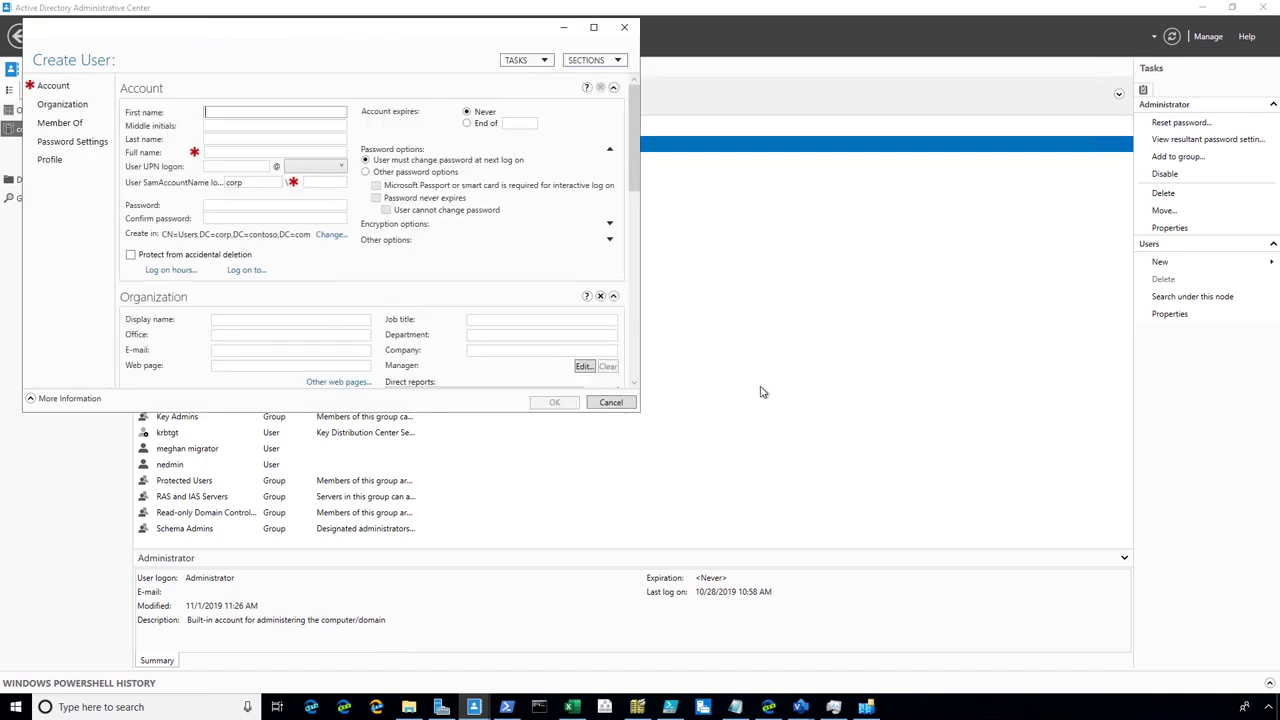
text(Mar)
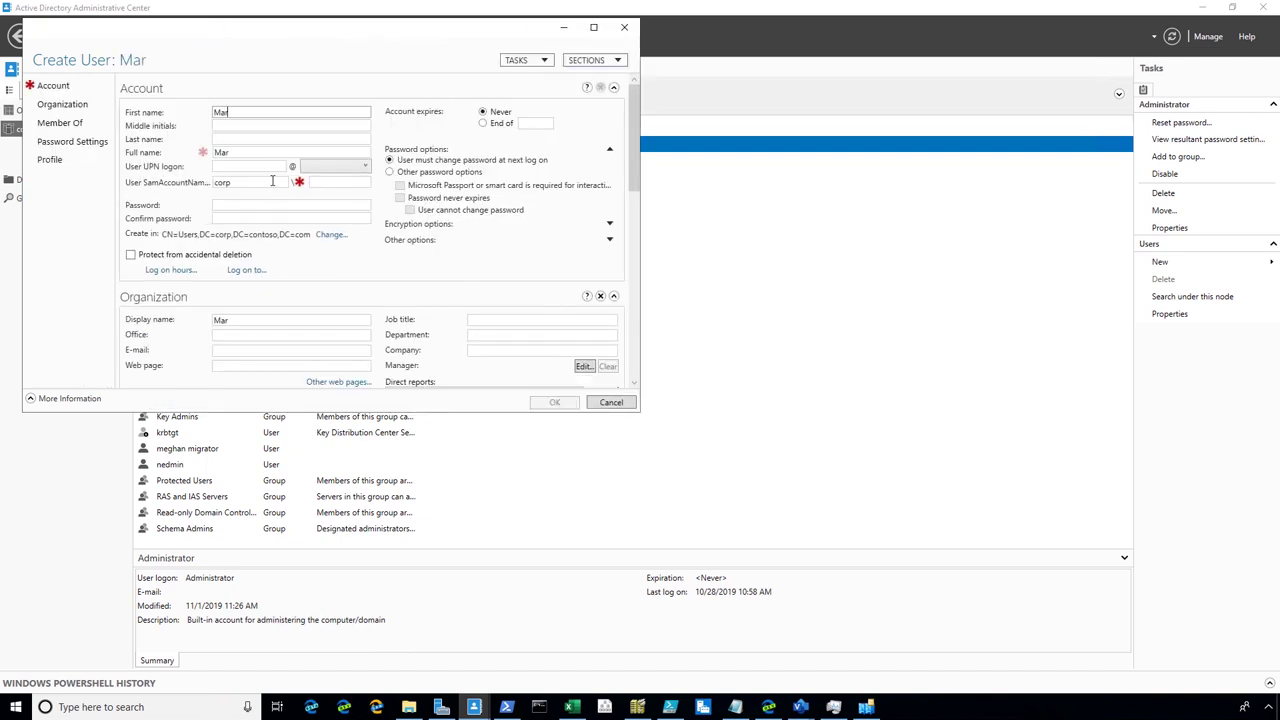
text(k)
click(247, 138)
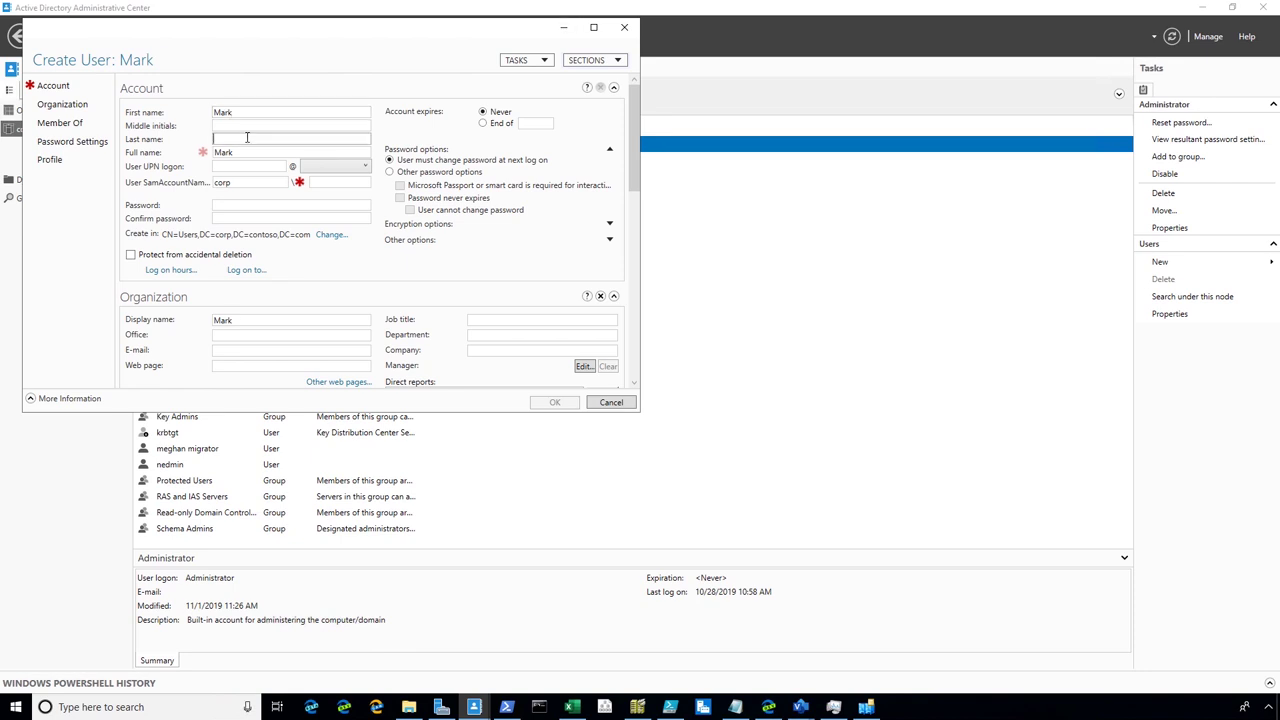
text(Russinov)
key(BackSpace)
key(BackSpace)
key(BackSpace)
key(BackSpace)
text(on)
text(ic)
key(BackSpace)
key(BackSpace)
key(BackSpace)
key(BackSpace)
text(inov)
key(BackSpace)
key(BackSpace)
key(BackSpace)
key(BackSpace)
key(BackSpace)
key(BackSpace)
key(BackSpace)
key(BackSpace)
key(BackSpace)
key(BackSpace)
text(Russinovich)
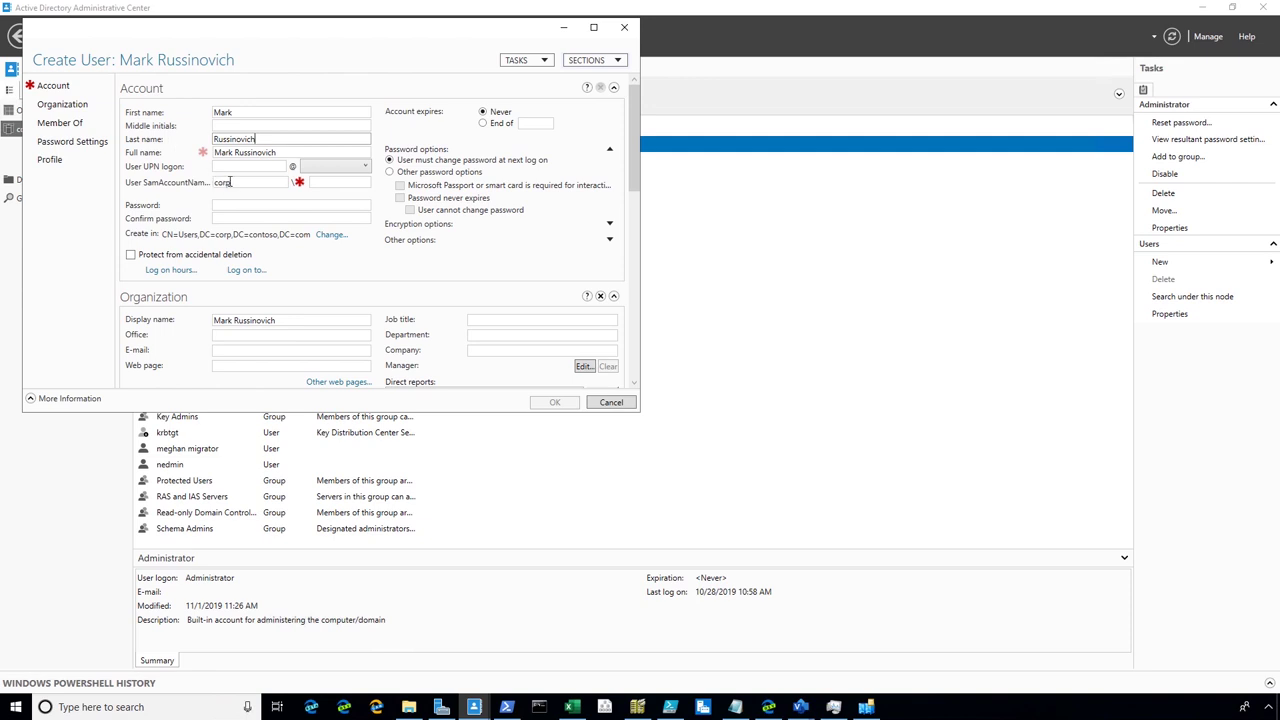
Enter the user's logon name and password, then create the account
click(312, 181)
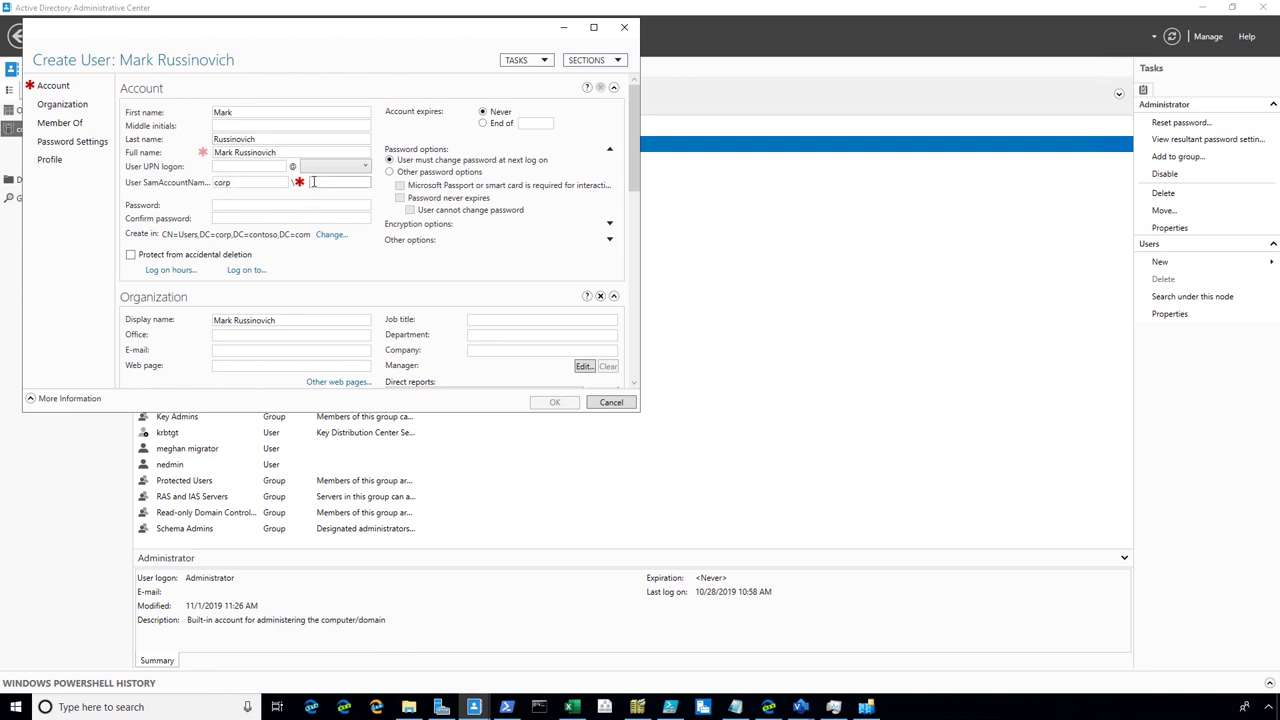
text(marky)
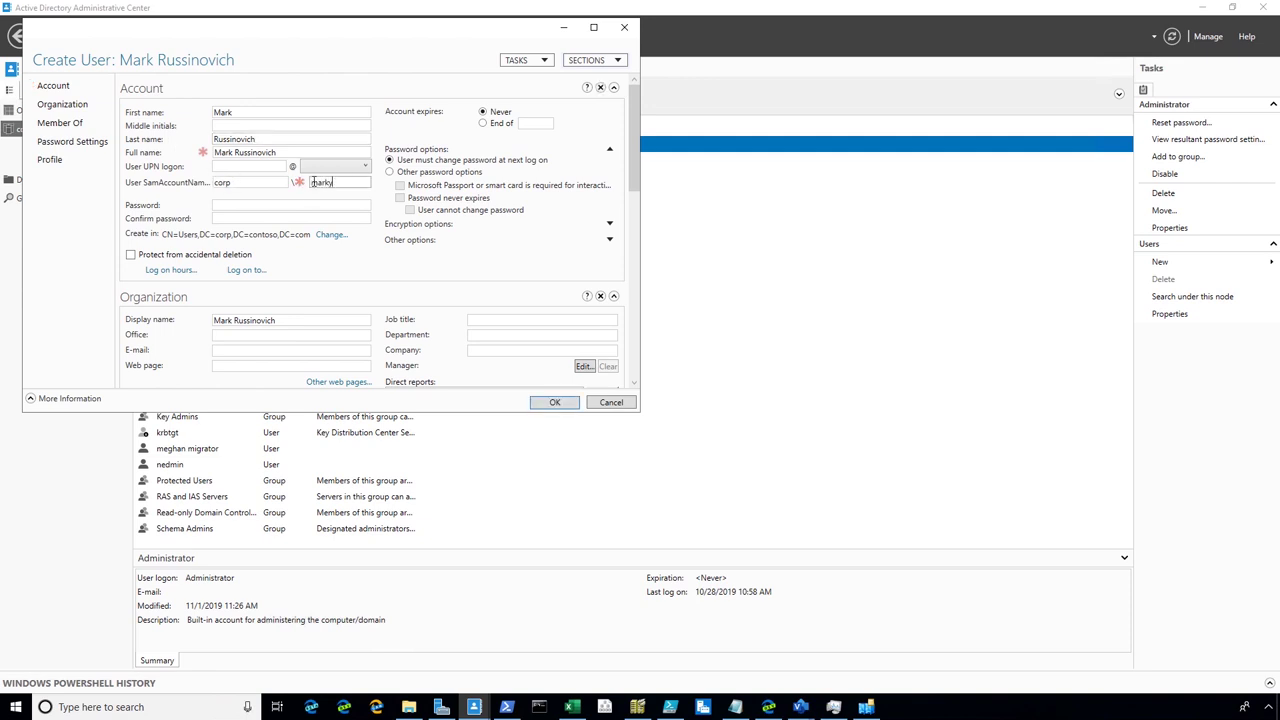
text(r)
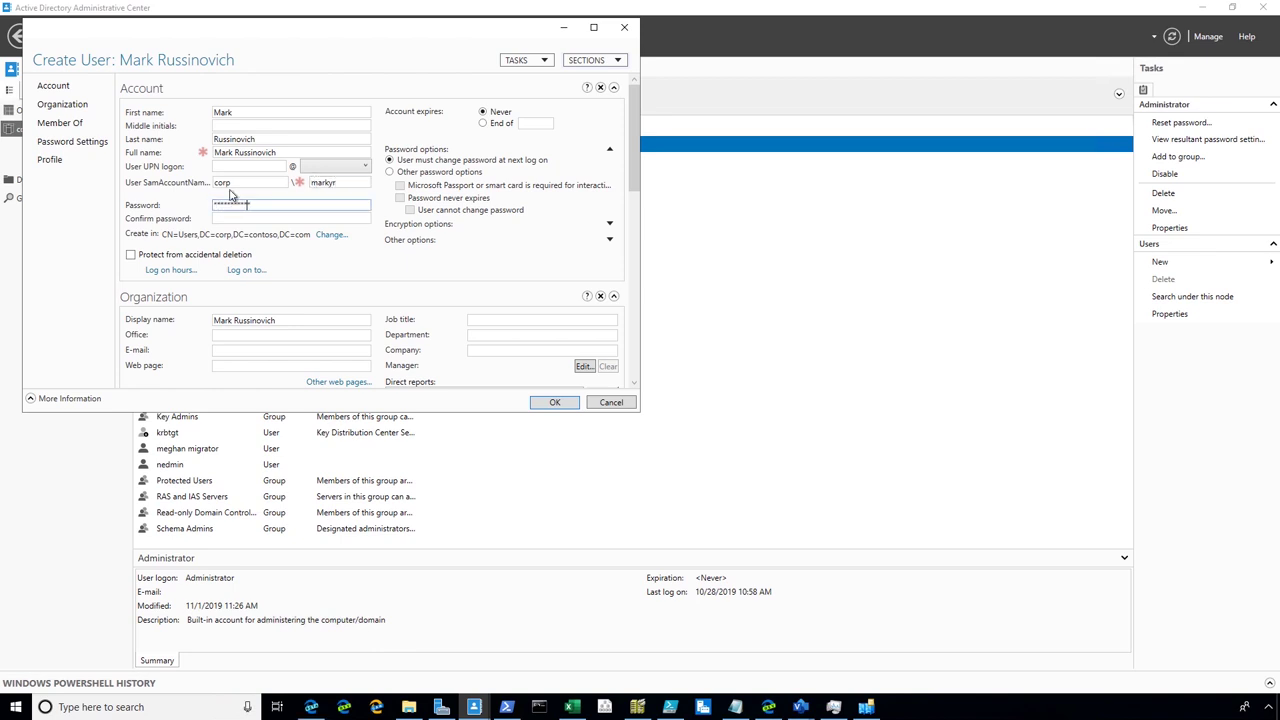
text(1234)
key(Tab)
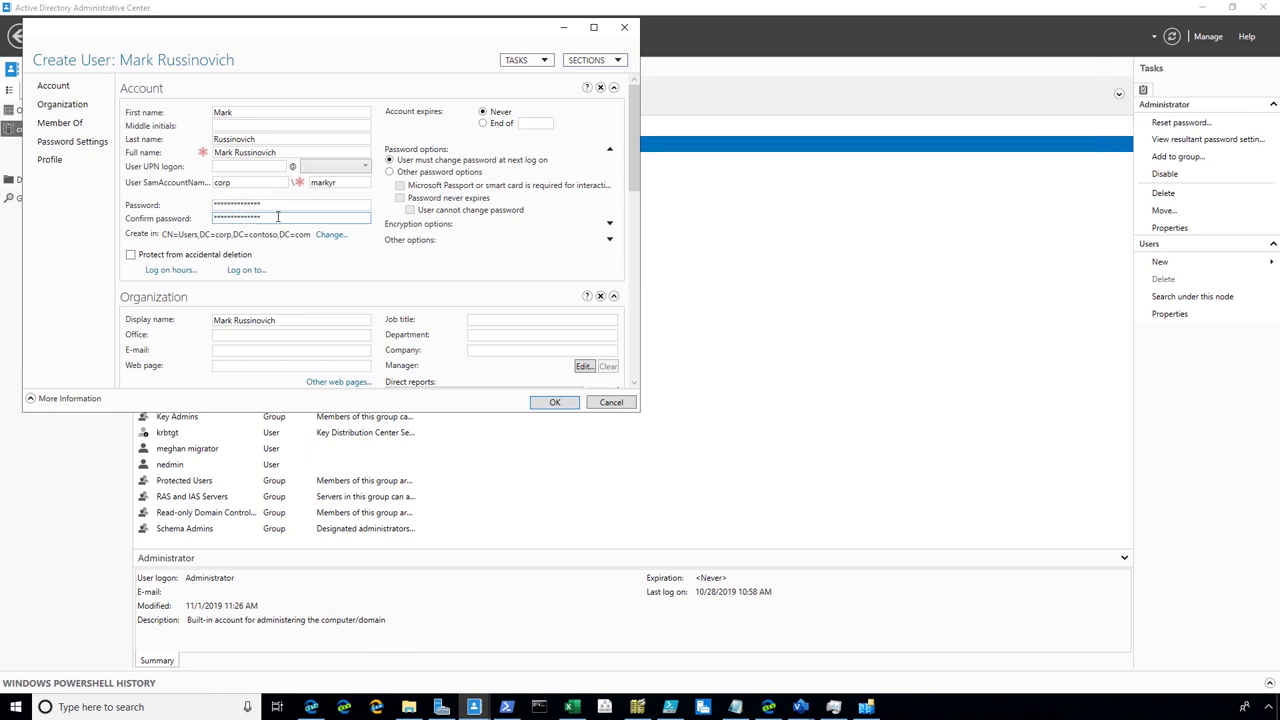
click(566, 402)
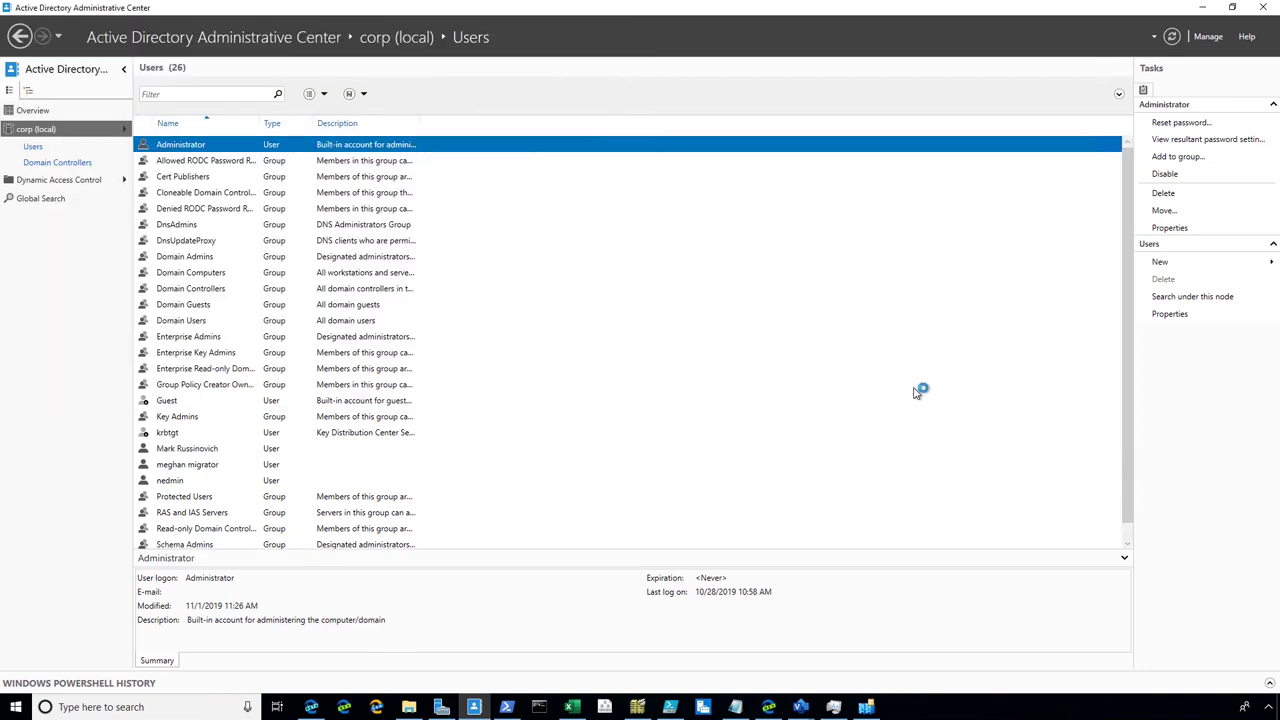
Delete the newly created user from the Users container
click(214, 450)
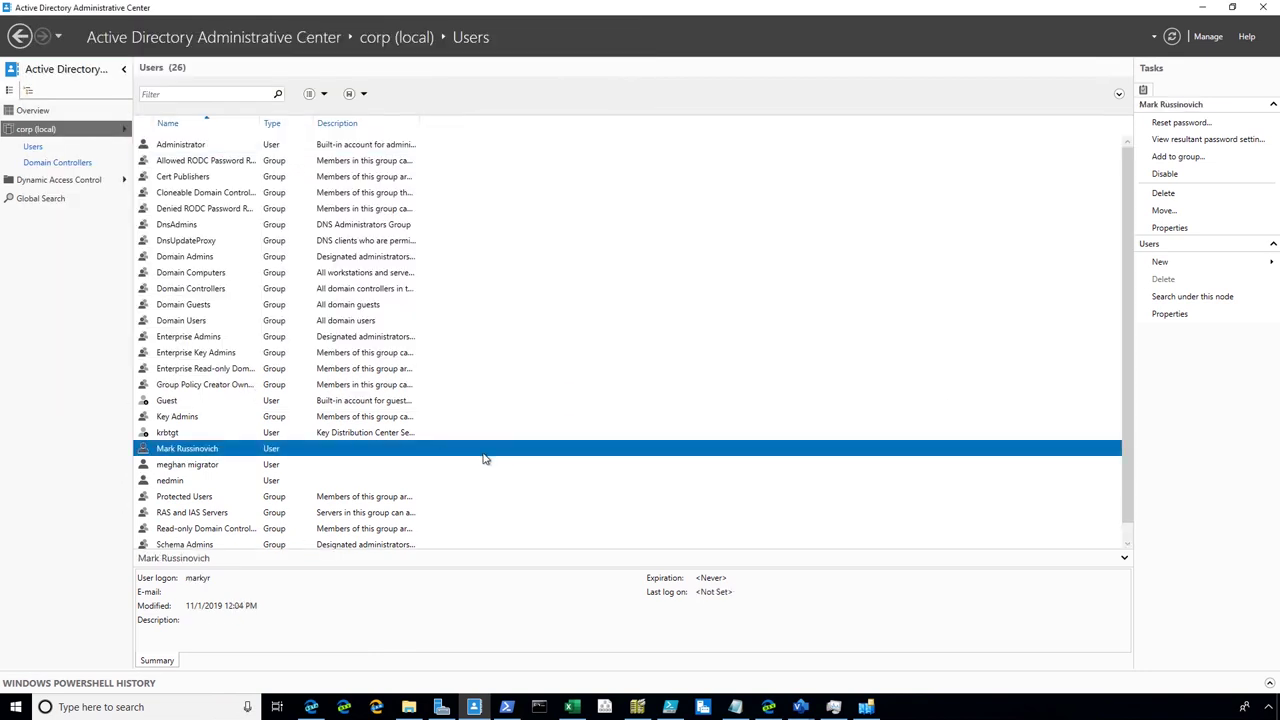
right_click(254, 455)
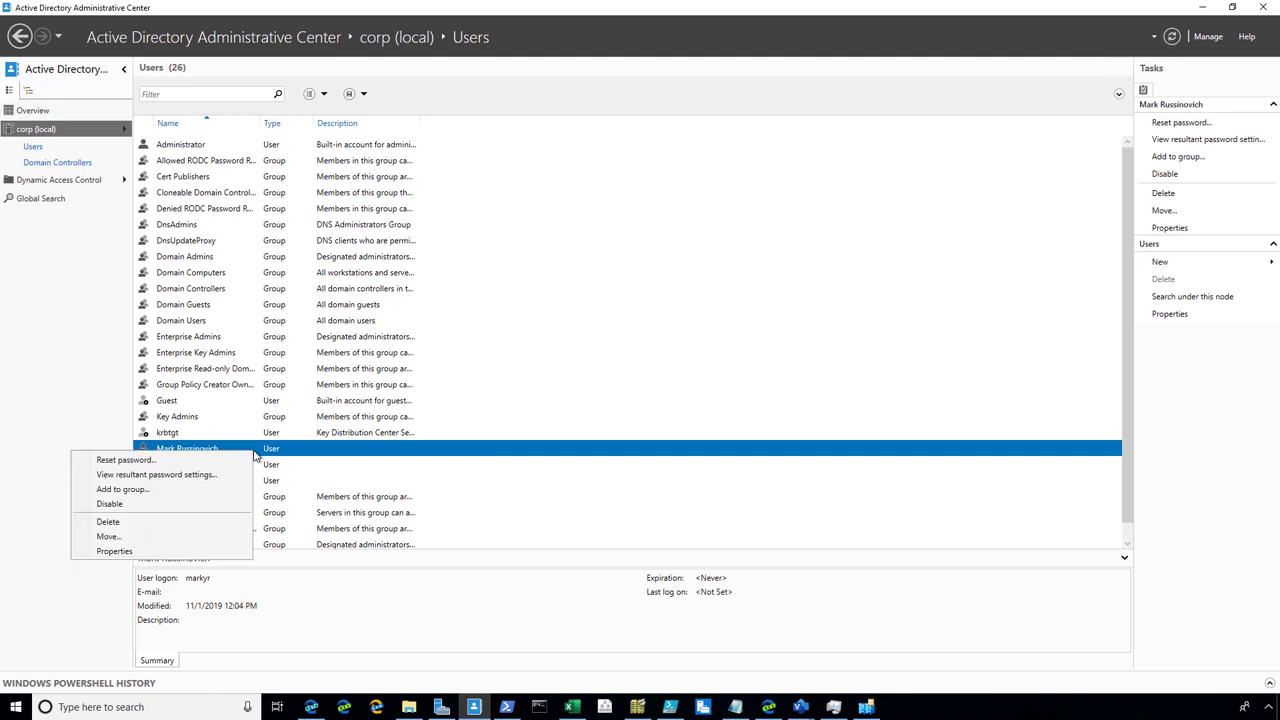
click(191, 521)
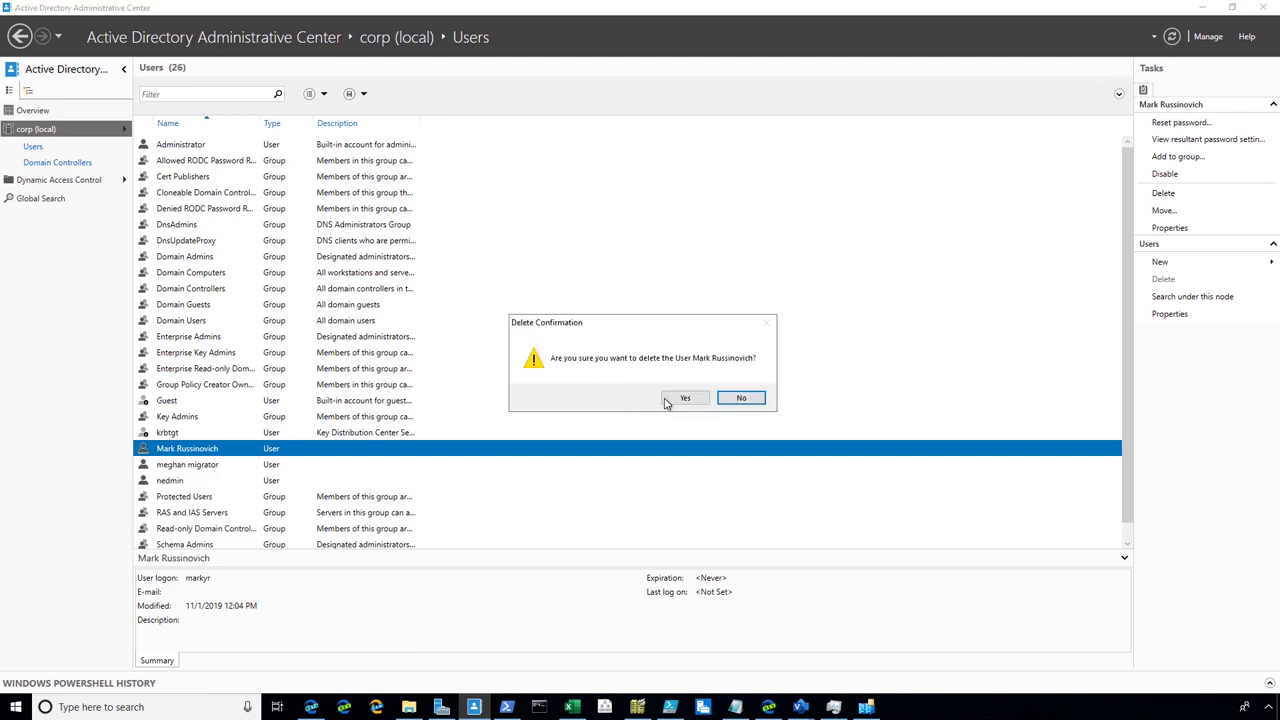
click(700, 398)
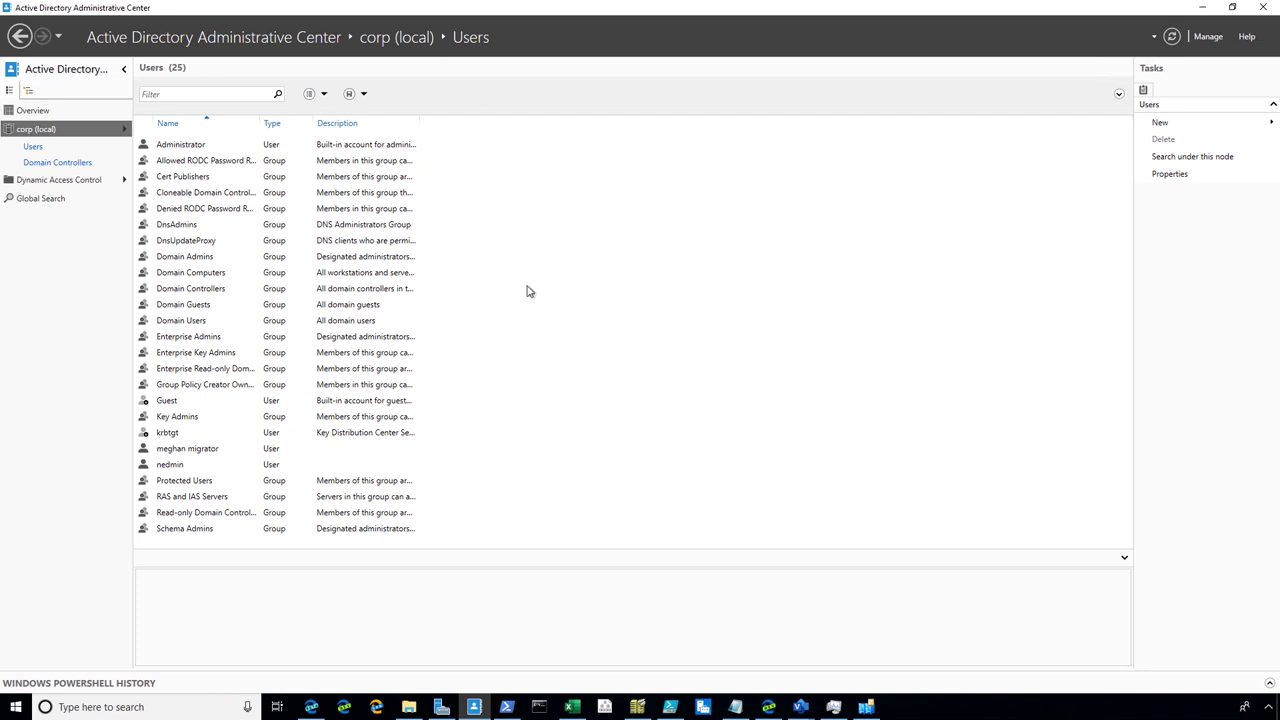
Restore the deleted user from the Deleted Objects container to its original location
click(20, 90)
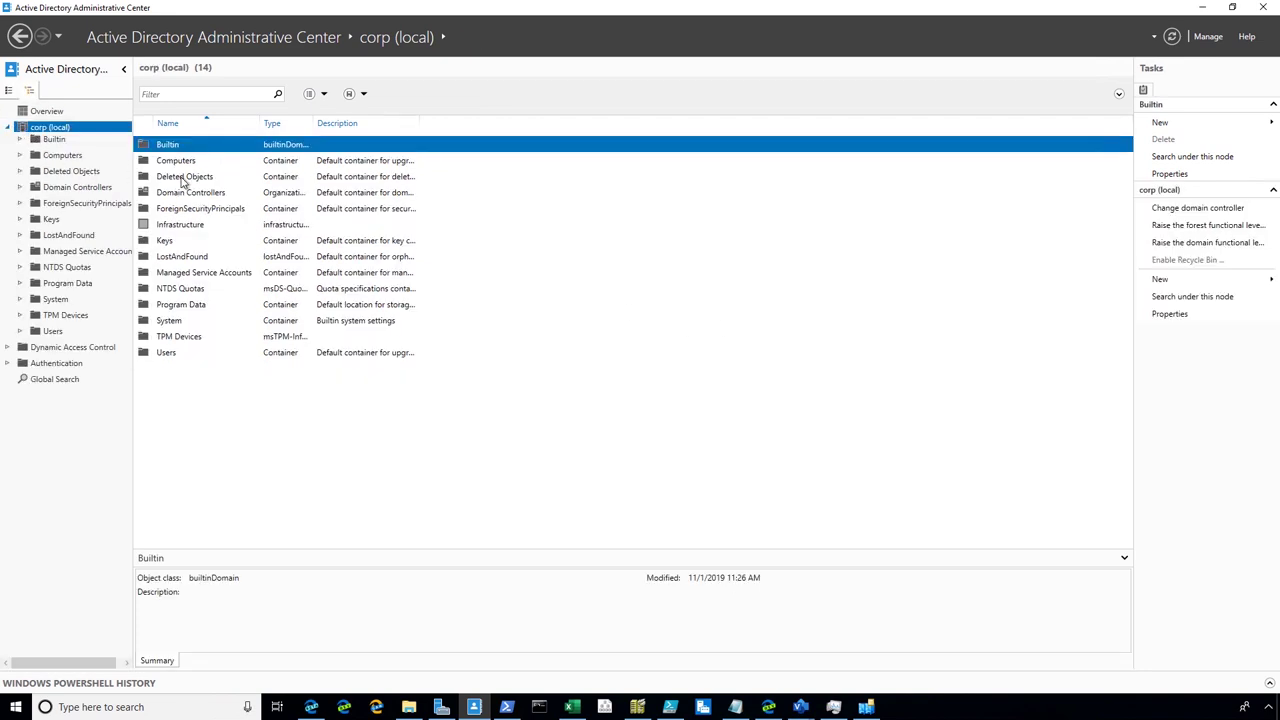
click(182, 178)
double_click(182, 178)
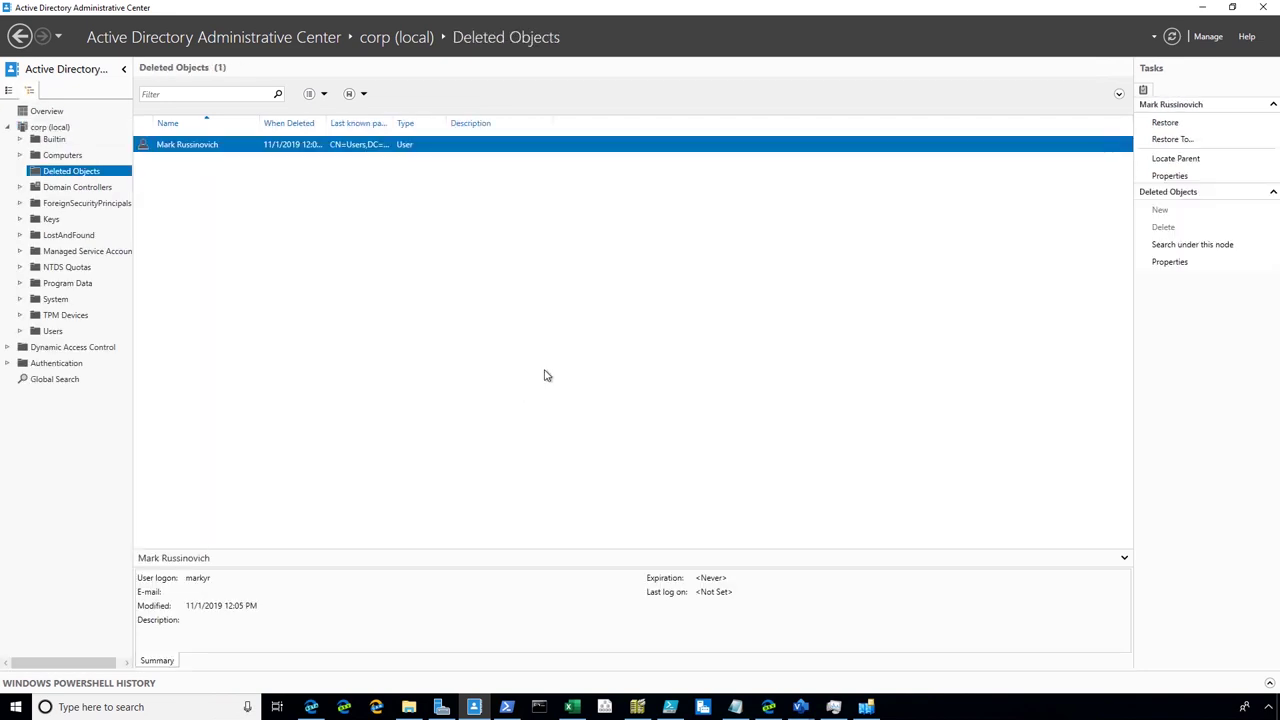
right_click(204, 146)
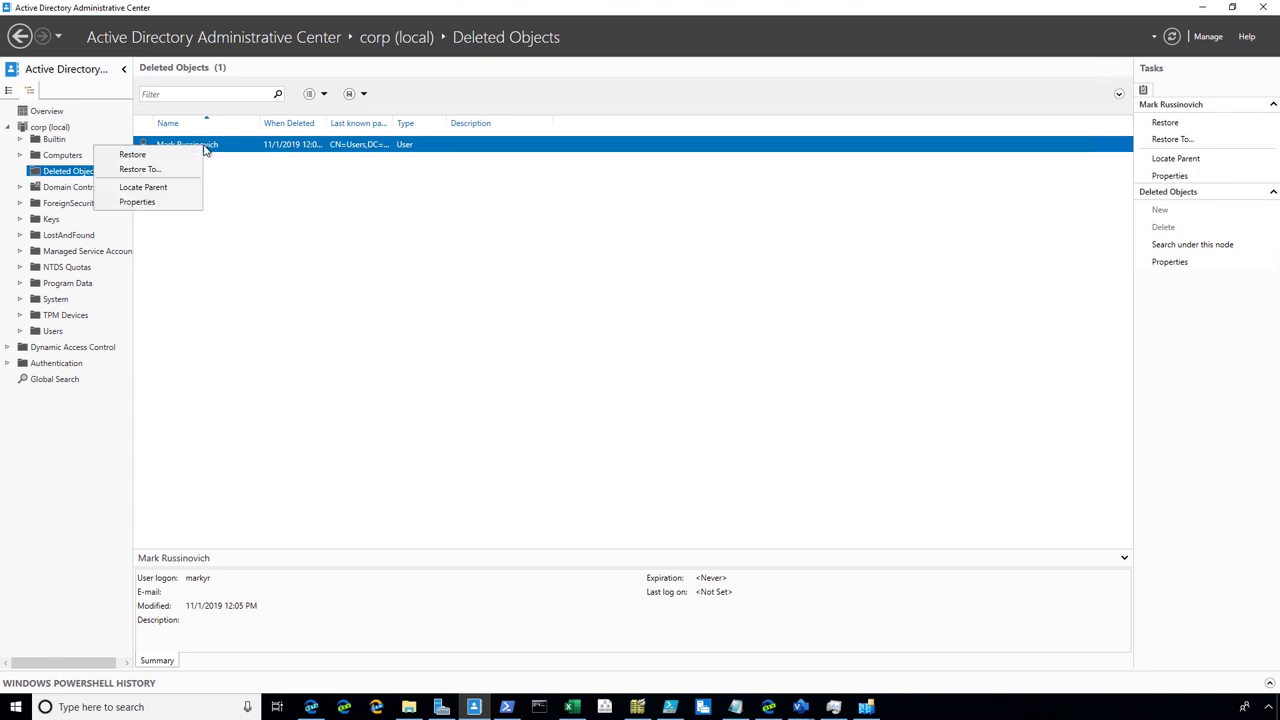
click(168, 158)
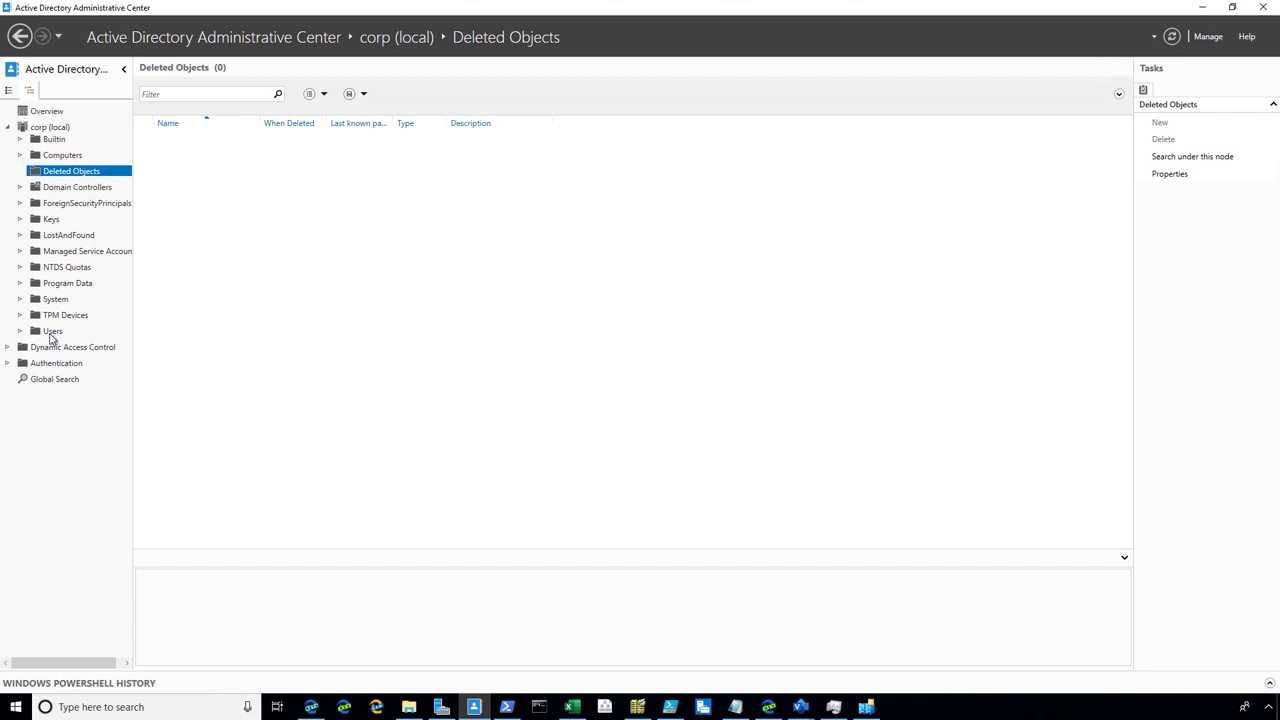
Return to Users and open the restored user's properties
click(50, 332)
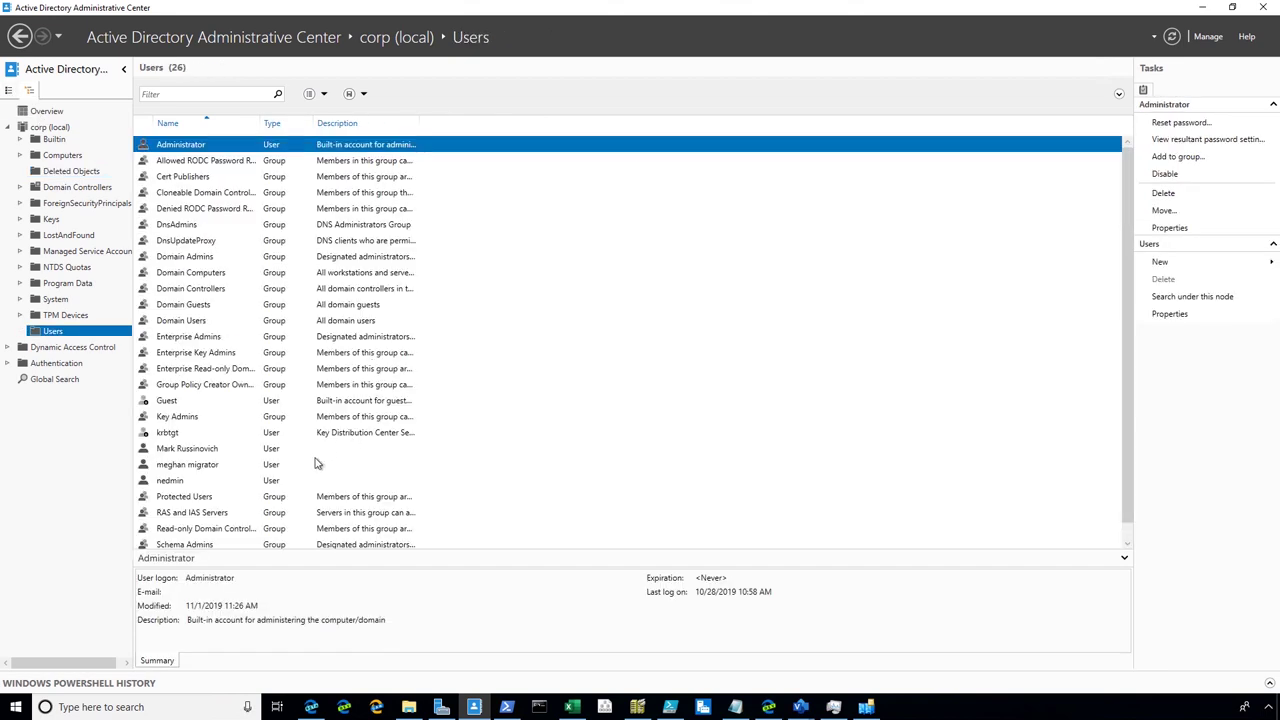
click(450, 447)
double_click(450, 447)
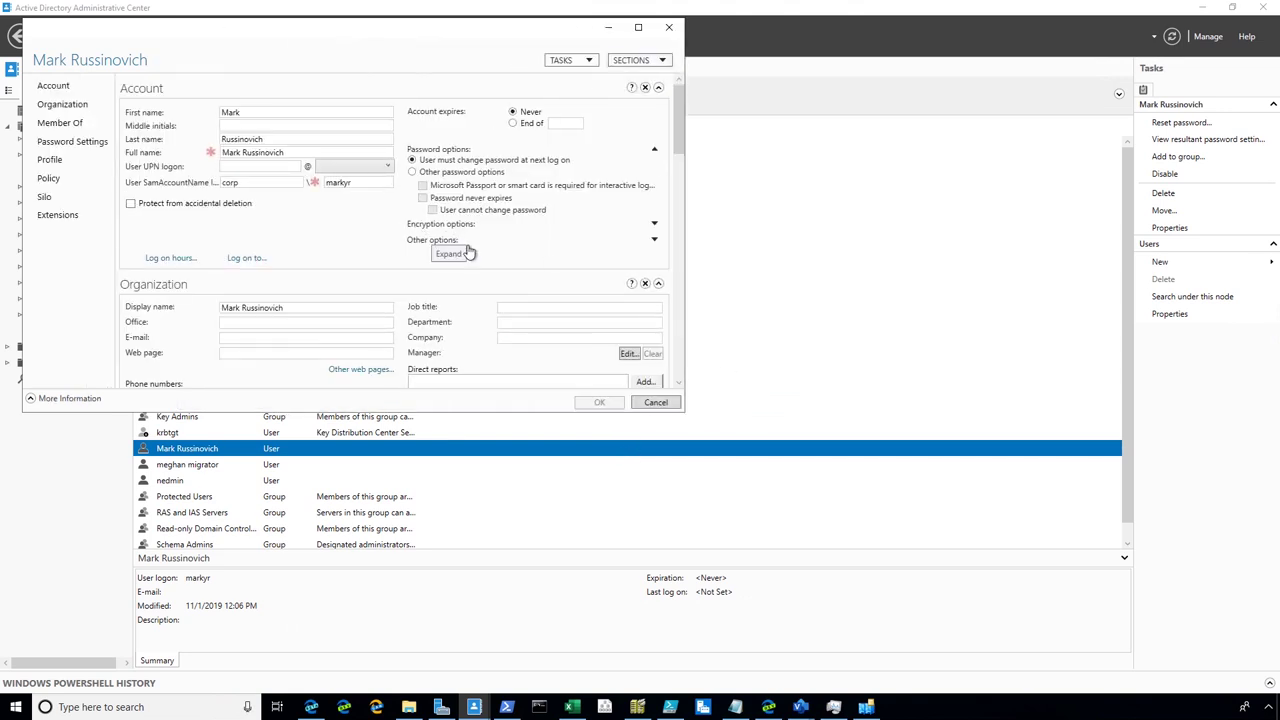
Start entering the job title 'Chief Hair Officer' for the restored user
click(514, 309)
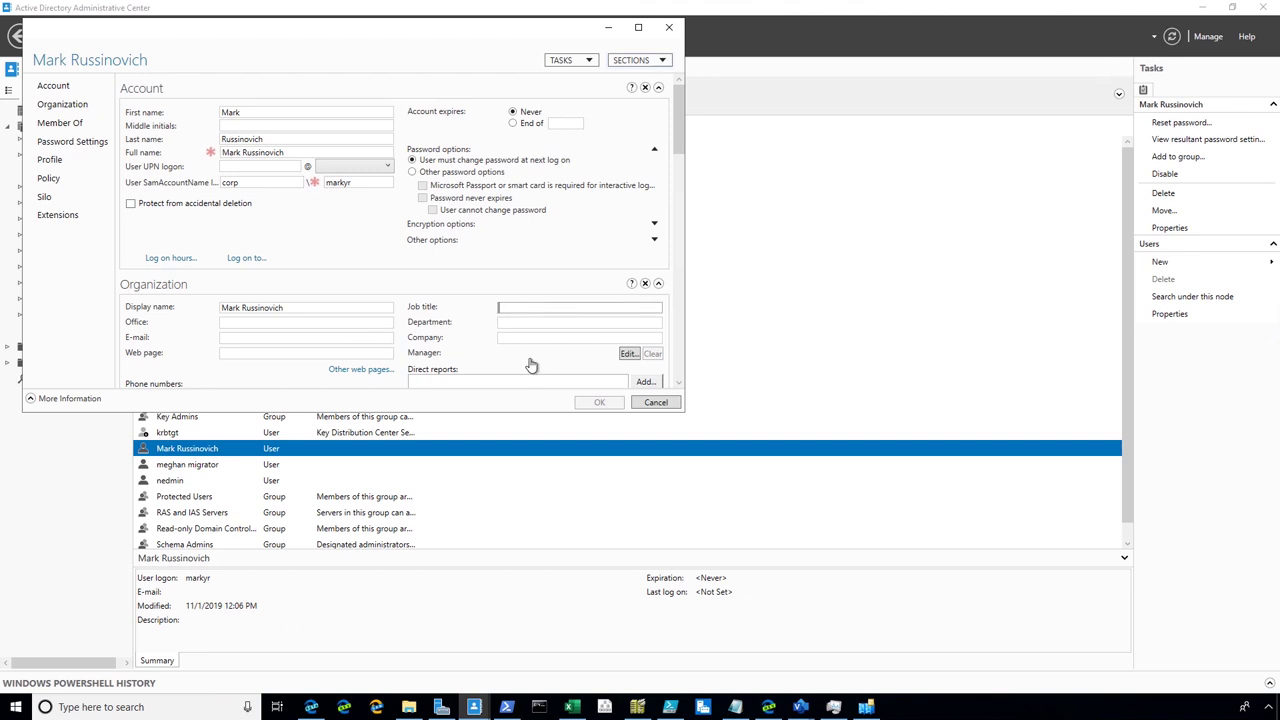
text(Chief Hair O)
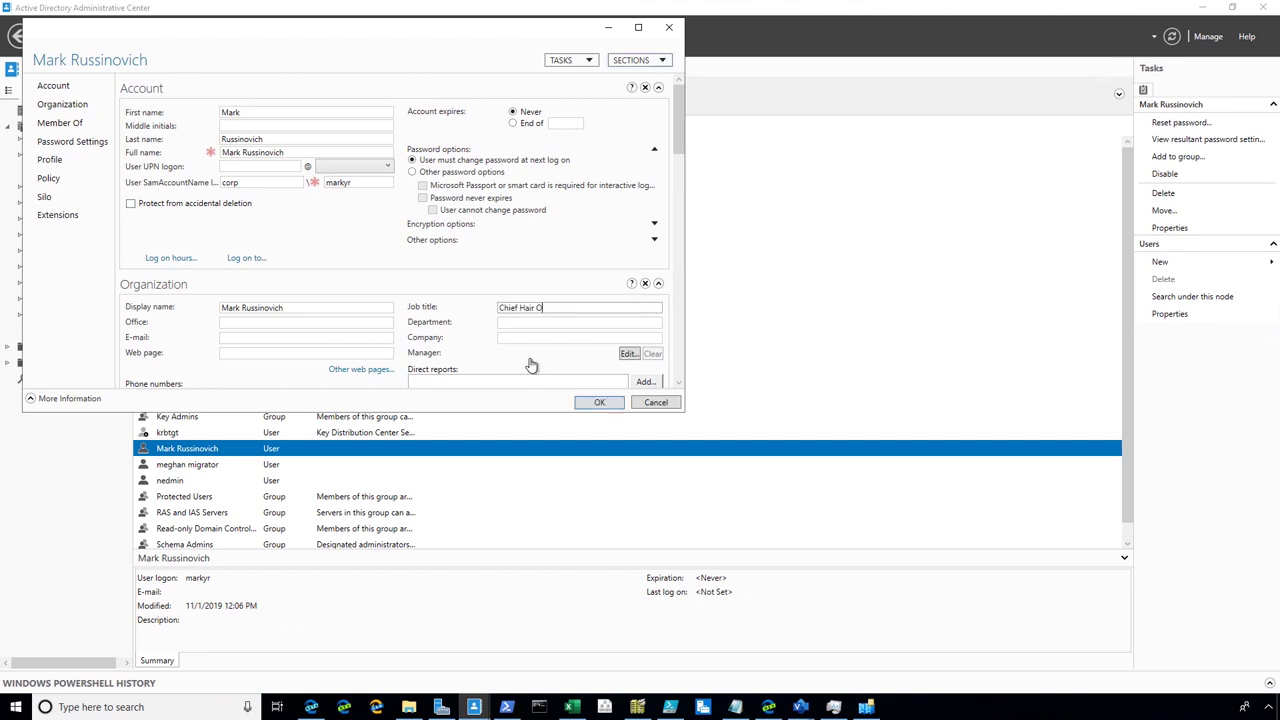